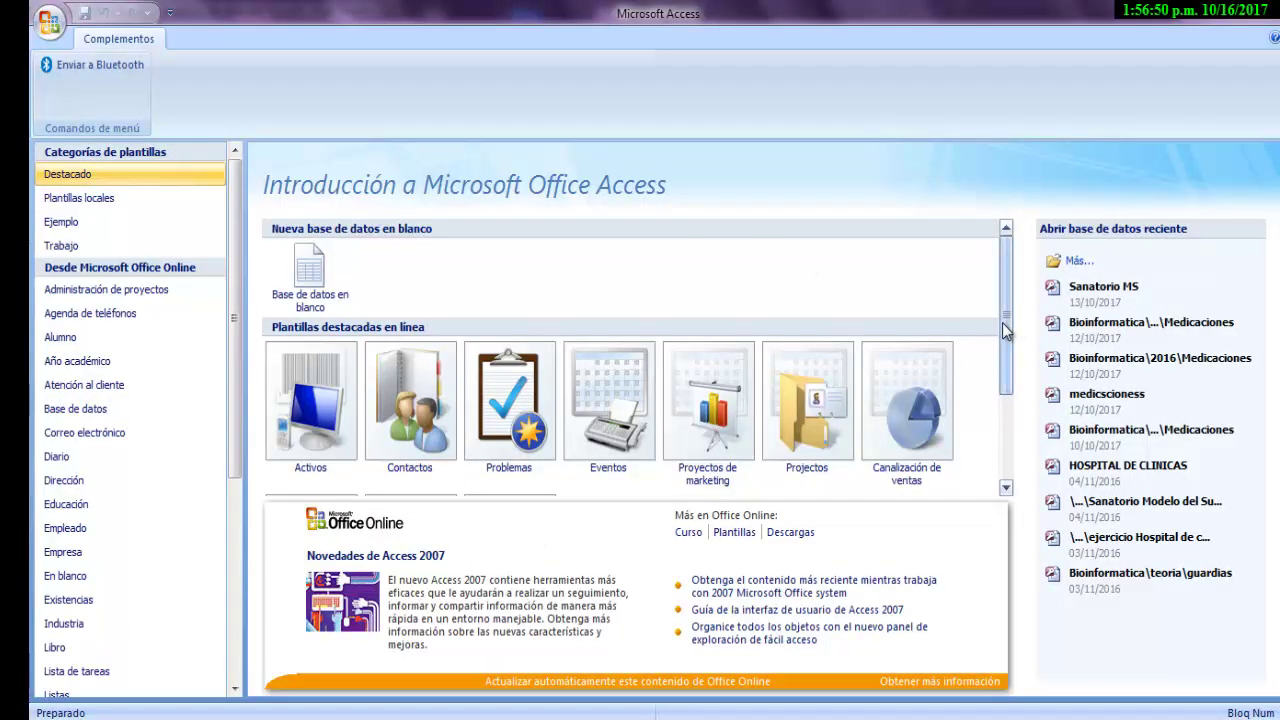
- Start a new blank database from the template gallery and bring up the exercise PDF
{"action": "left_click_drag", "start_coordinate": [1004, 325], "coordinate": [1009, 294]}
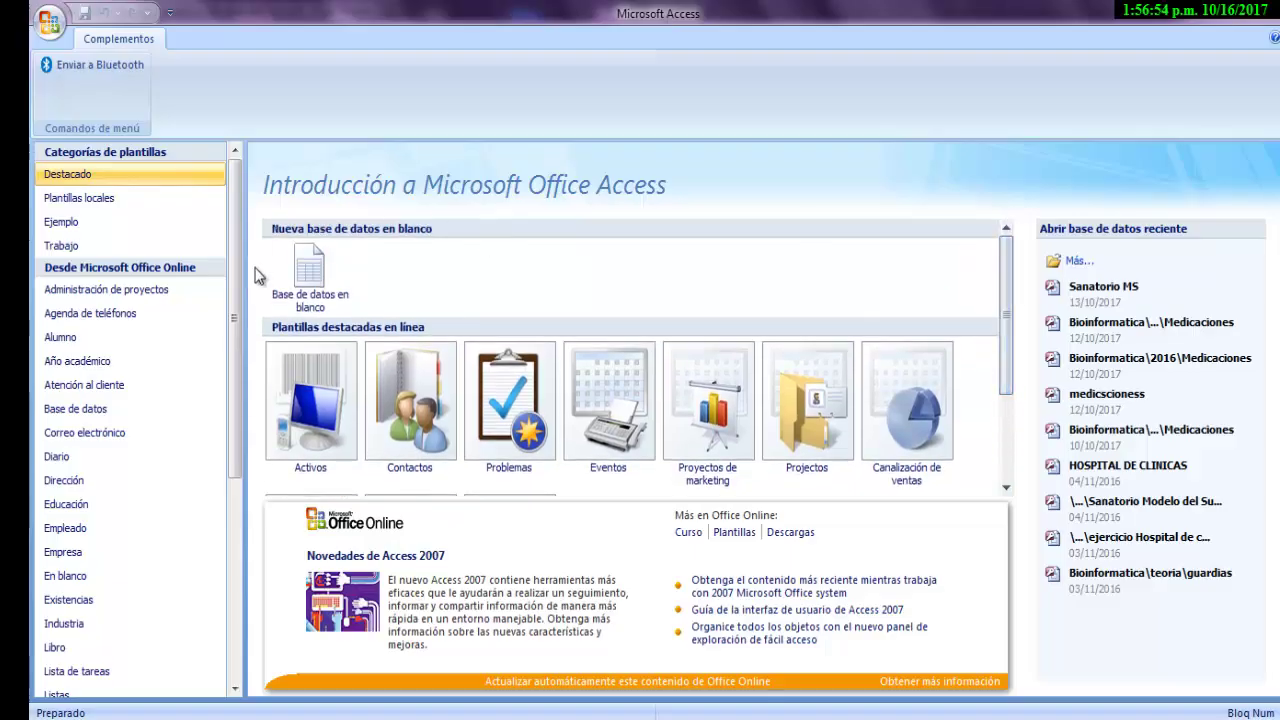
{"action": "left_click", "coordinate": [310, 291]}
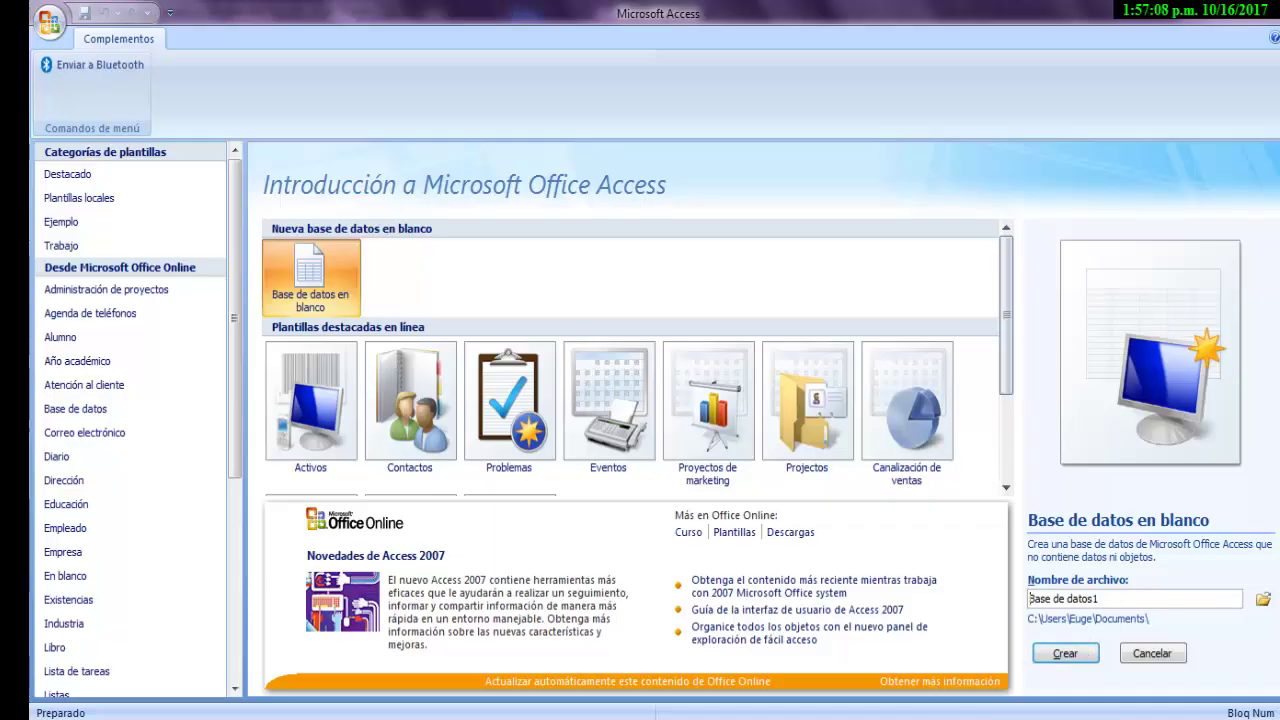
{"action": "key", "text": "alt+Tab"}
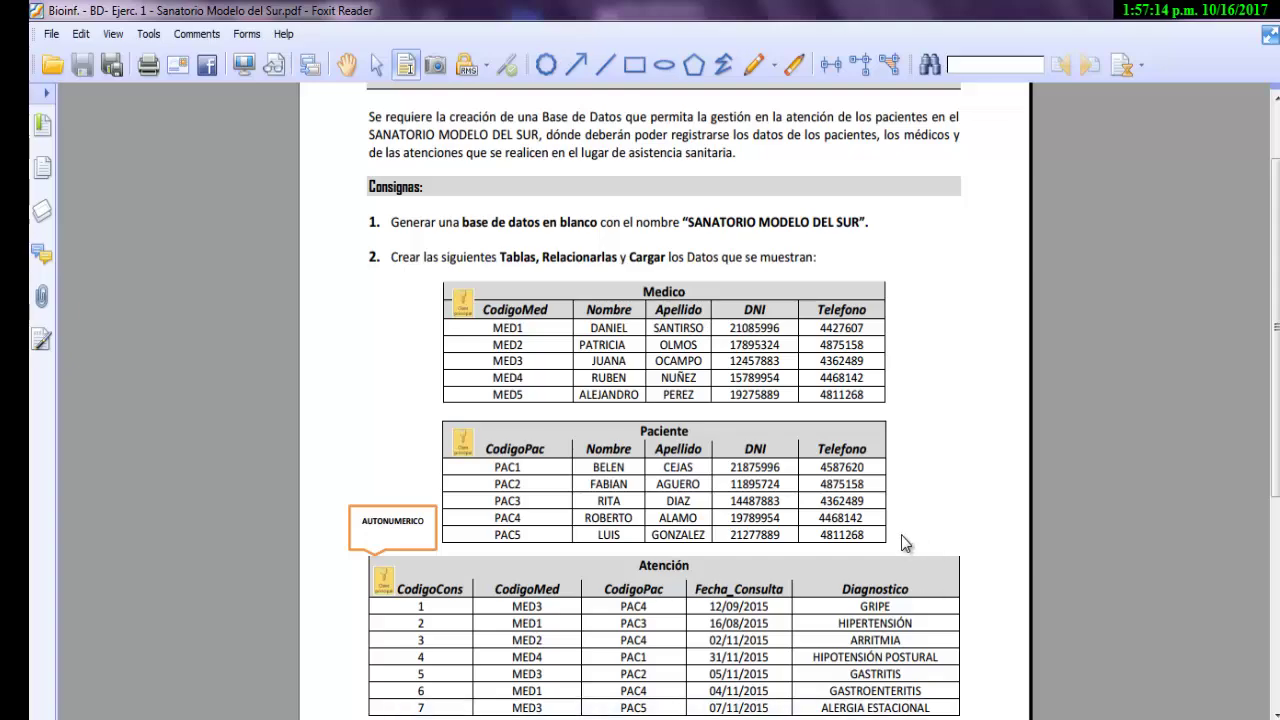
- Highlight the database name 'SANATORIO MODELO DEL SUR' in the exercise PDF
{"action": "left_click_drag", "start_coordinate": [683, 223], "coordinate": [866, 224]}
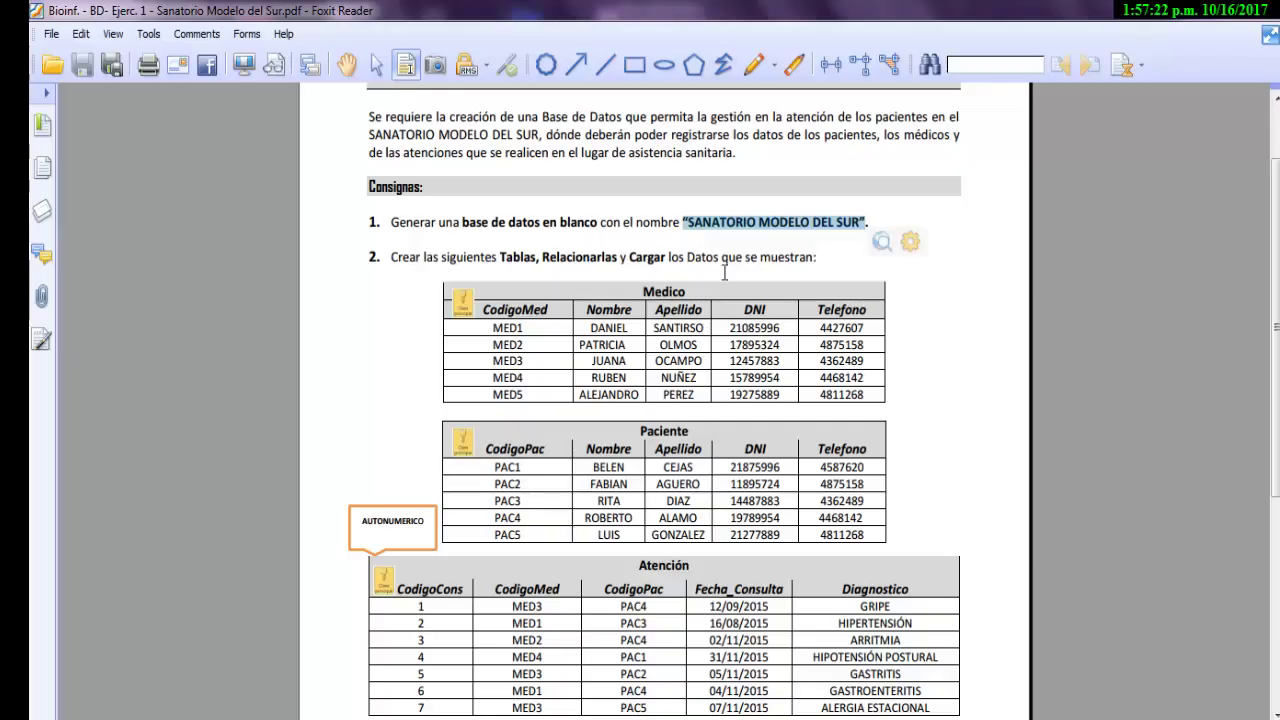
- Back in Access, replace the default file name with 'Sanatorio Modelo del Sur 2017'
{"action": "key", "text": "alt+Tab"}
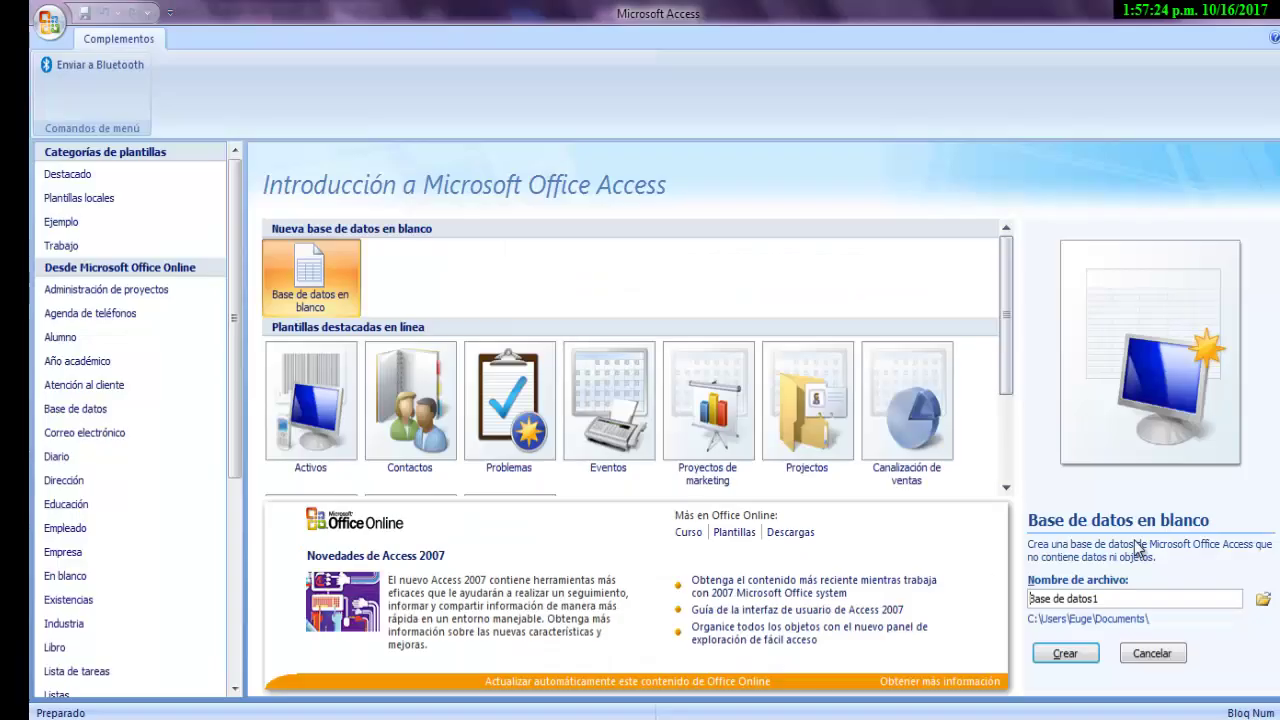
{"action": "left_click_drag", "start_coordinate": [1116, 600], "coordinate": [963, 617]}
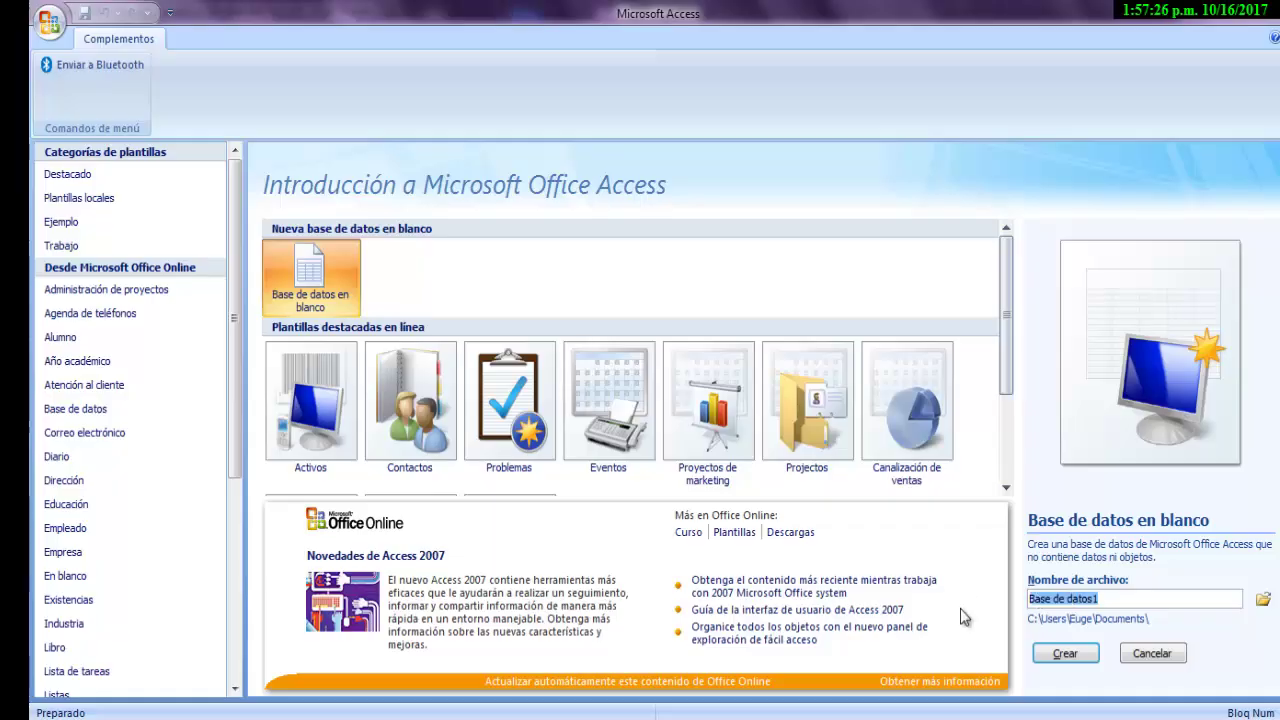
{"action": "key", "text": "BackSpace"}
{"action": "type", "text": "Sa"}
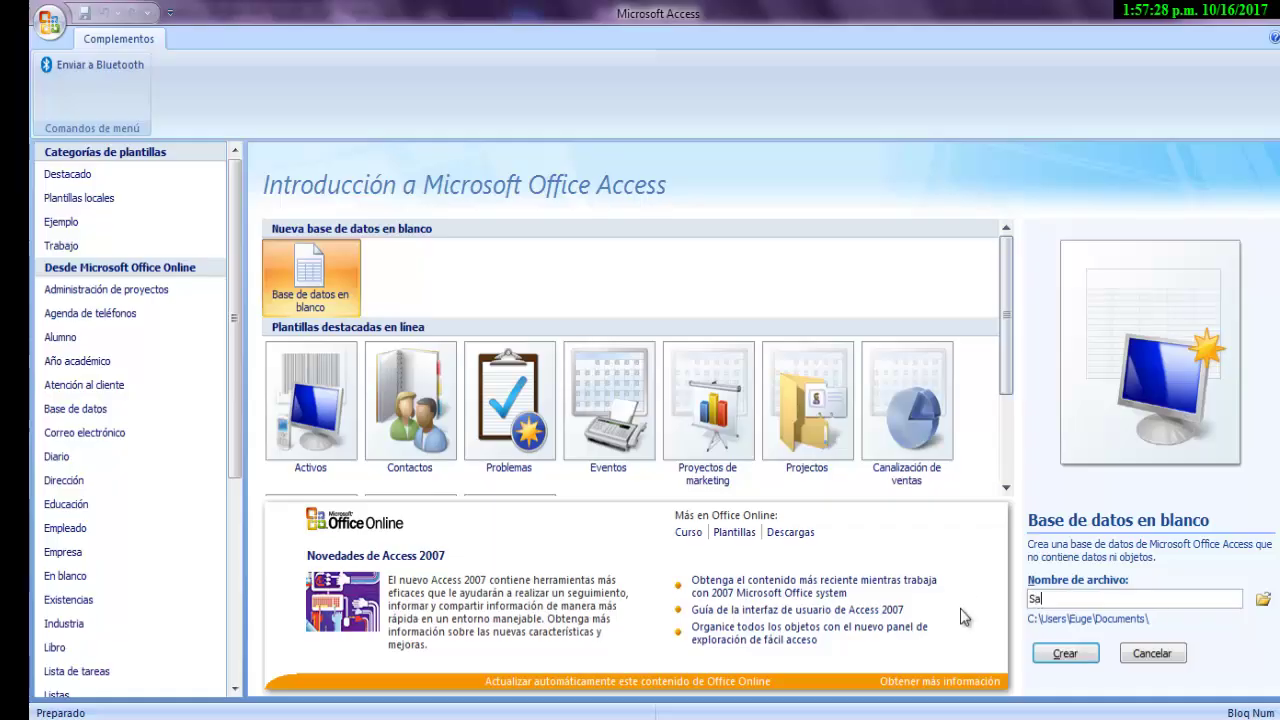
{"action": "type", "text": "natorio Modelo del Sur"}
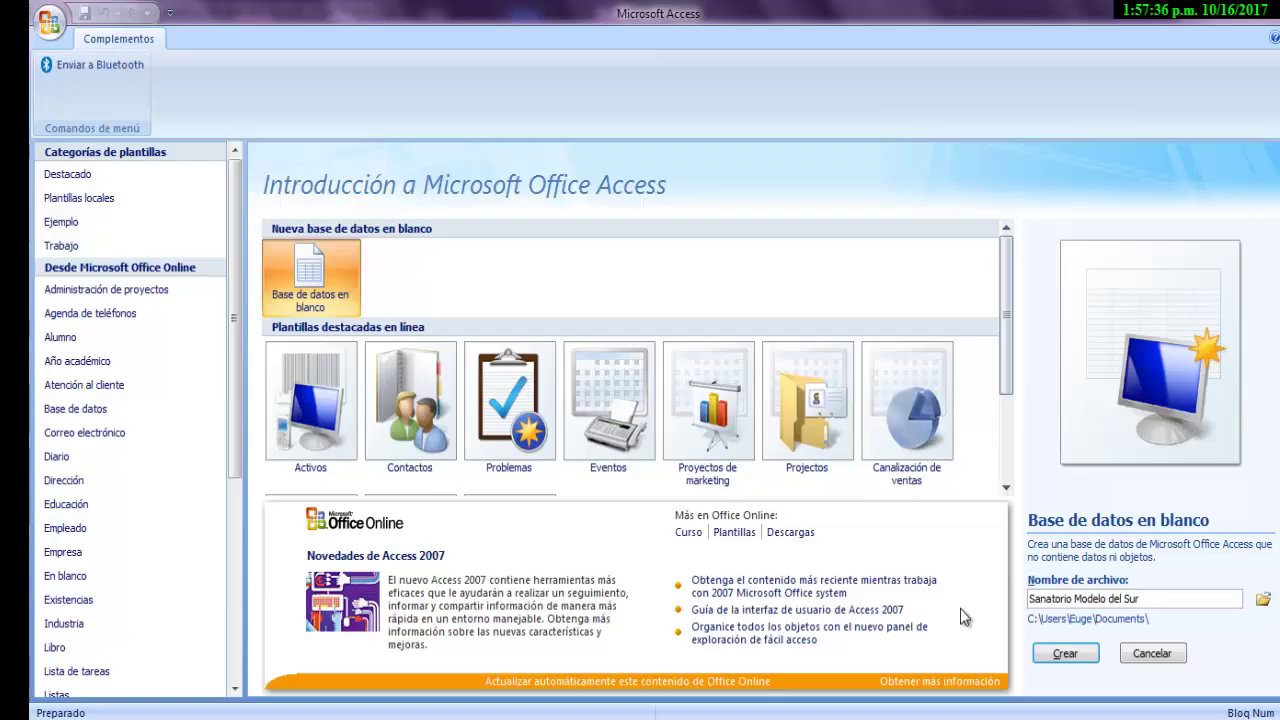
{"action": "type", "text": " 2017"}
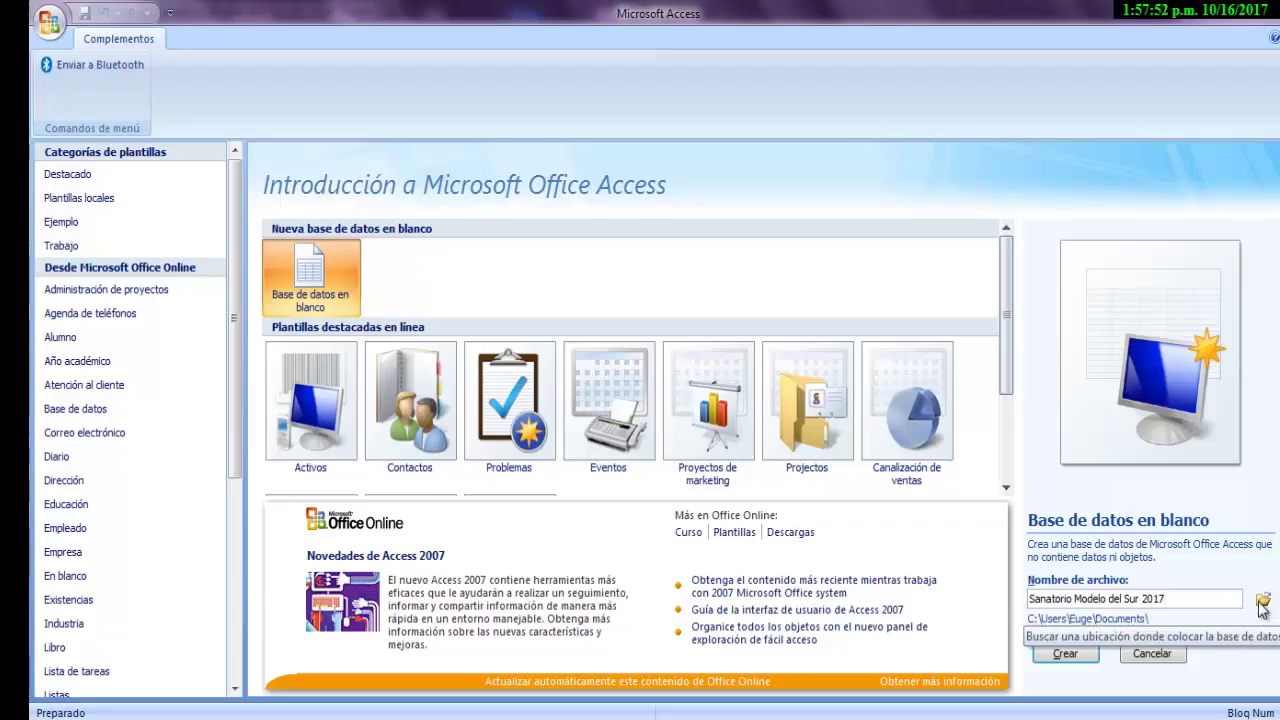
- Create the database and look through each ribbon tab before returning to Datasheet
{"action": "left_click", "coordinate": [1065, 653]}
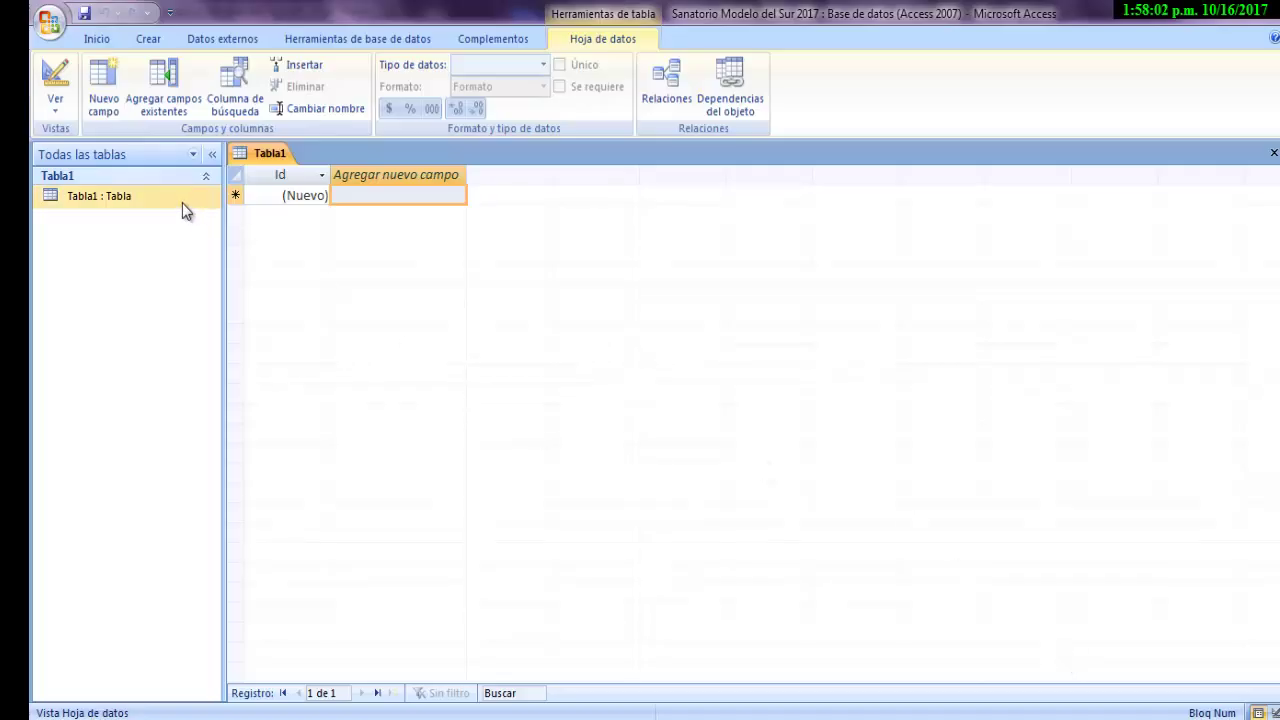
{"action": "left_click", "coordinate": [97, 39]}
{"action": "left_click", "coordinate": [148, 42]}
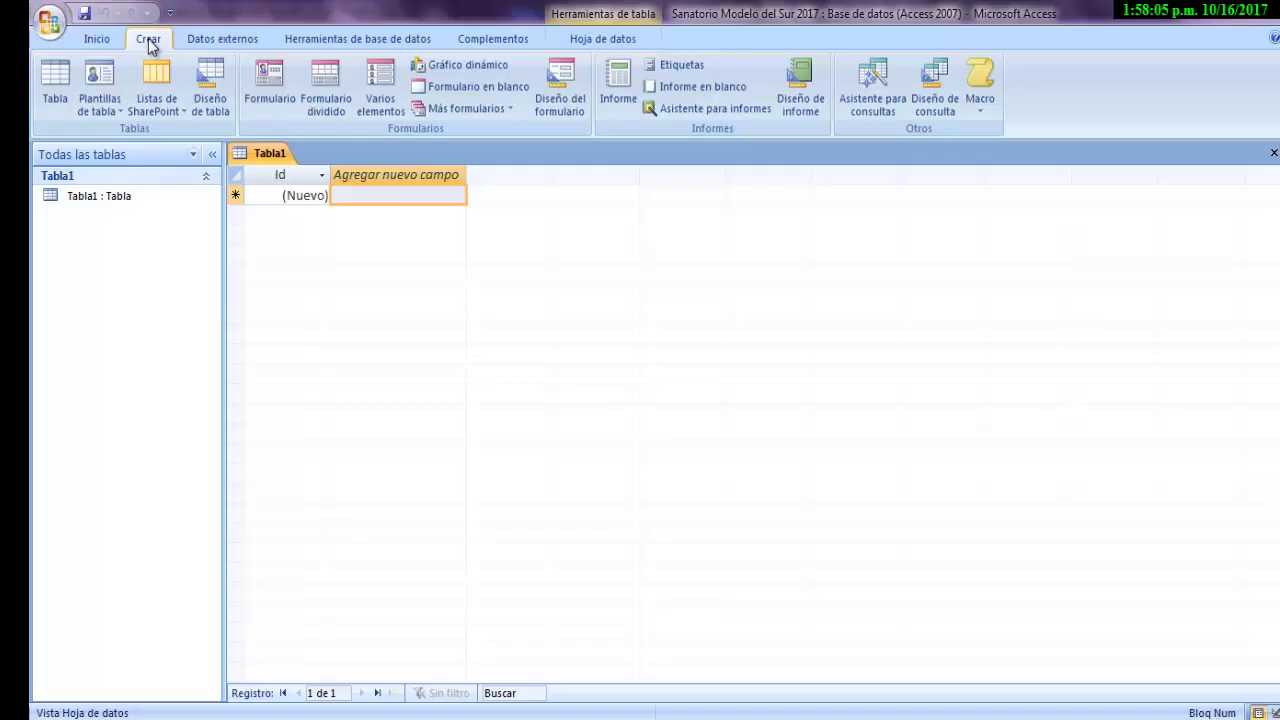
{"action": "left_click", "coordinate": [201, 45]}
{"action": "left_click", "coordinate": [294, 45]}
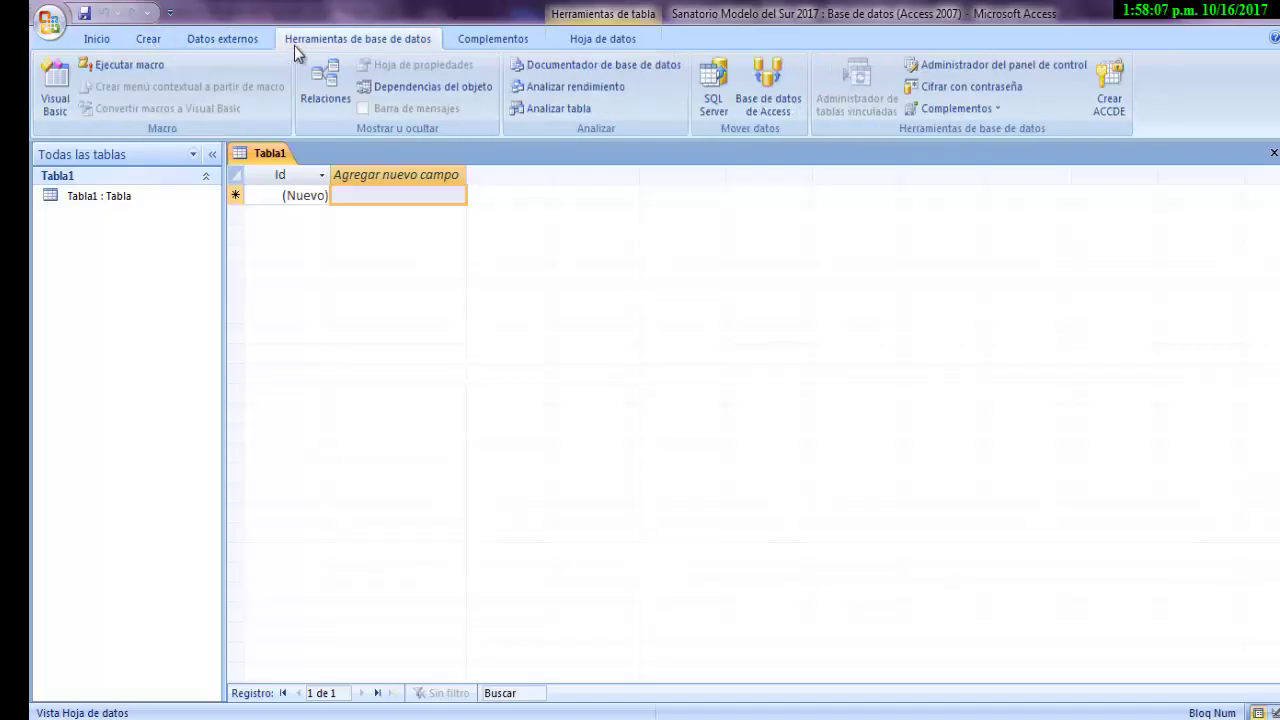
{"action": "left_click", "coordinate": [468, 43]}
{"action": "left_click", "coordinate": [583, 43]}
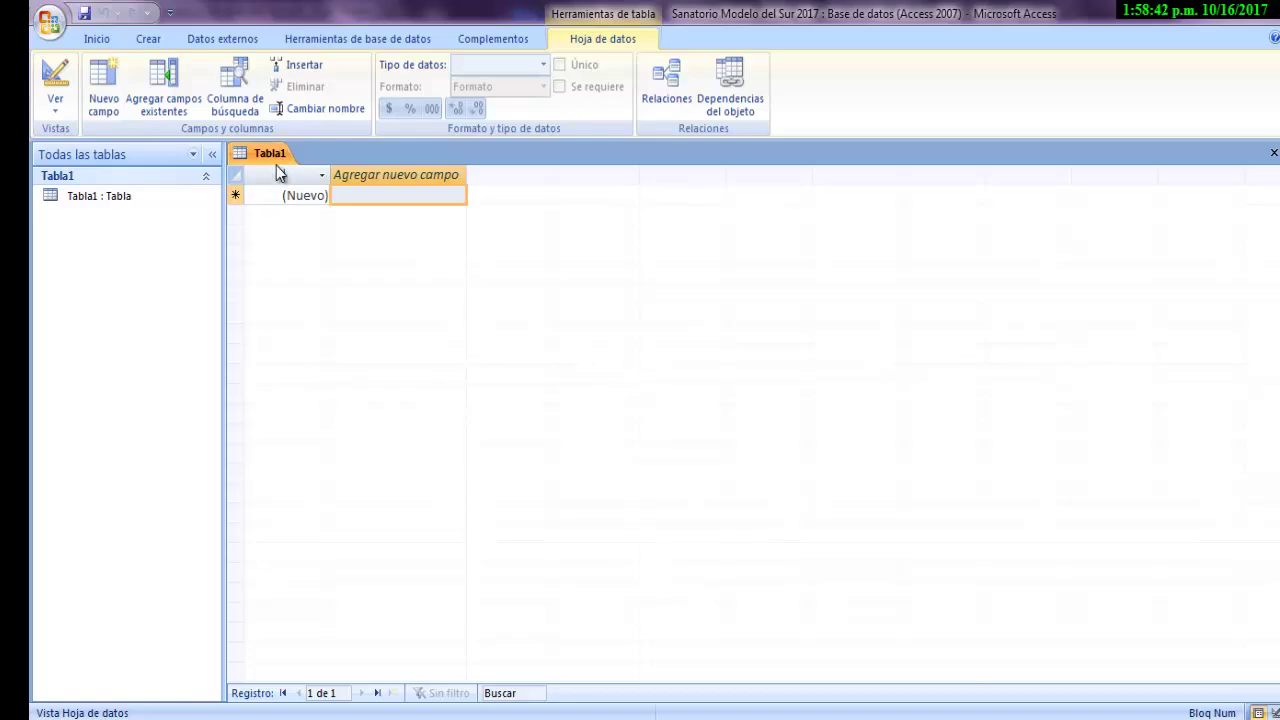
- Switch Tabla1 to Design view from its tab's context menu
{"action": "left_click", "coordinate": [55, 104]}
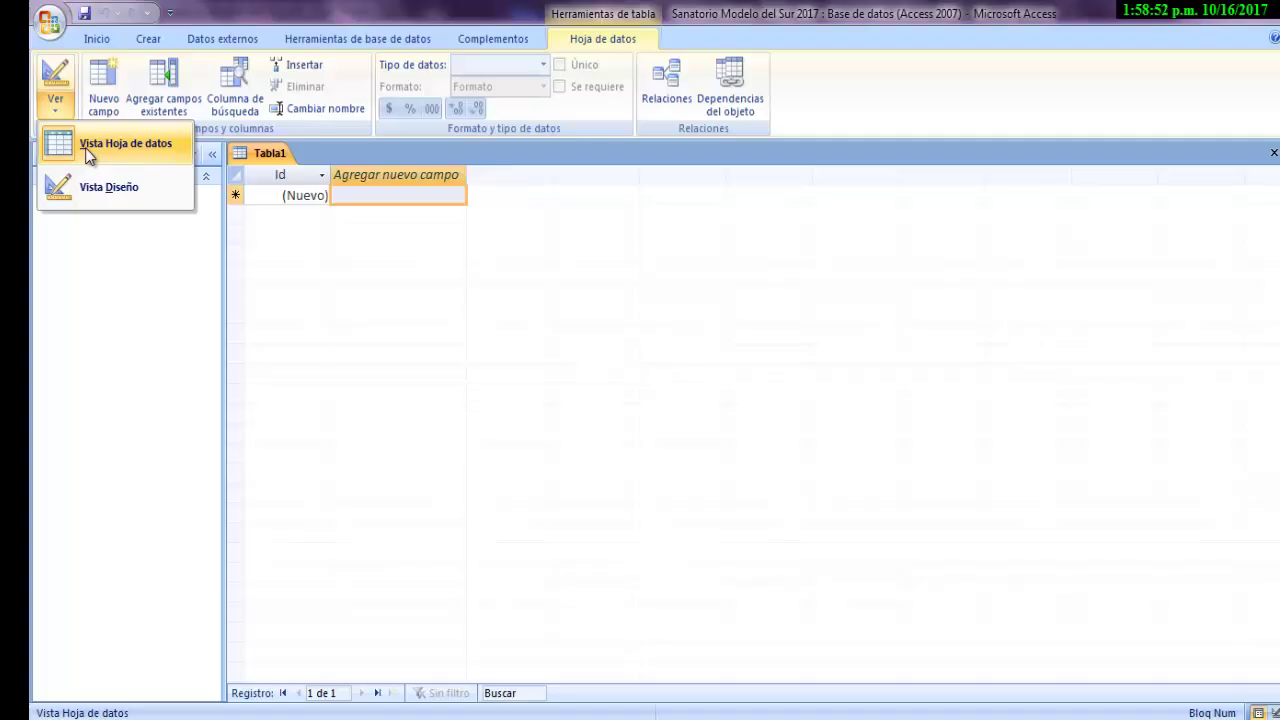
{"action": "left_click", "coordinate": [55, 106]}
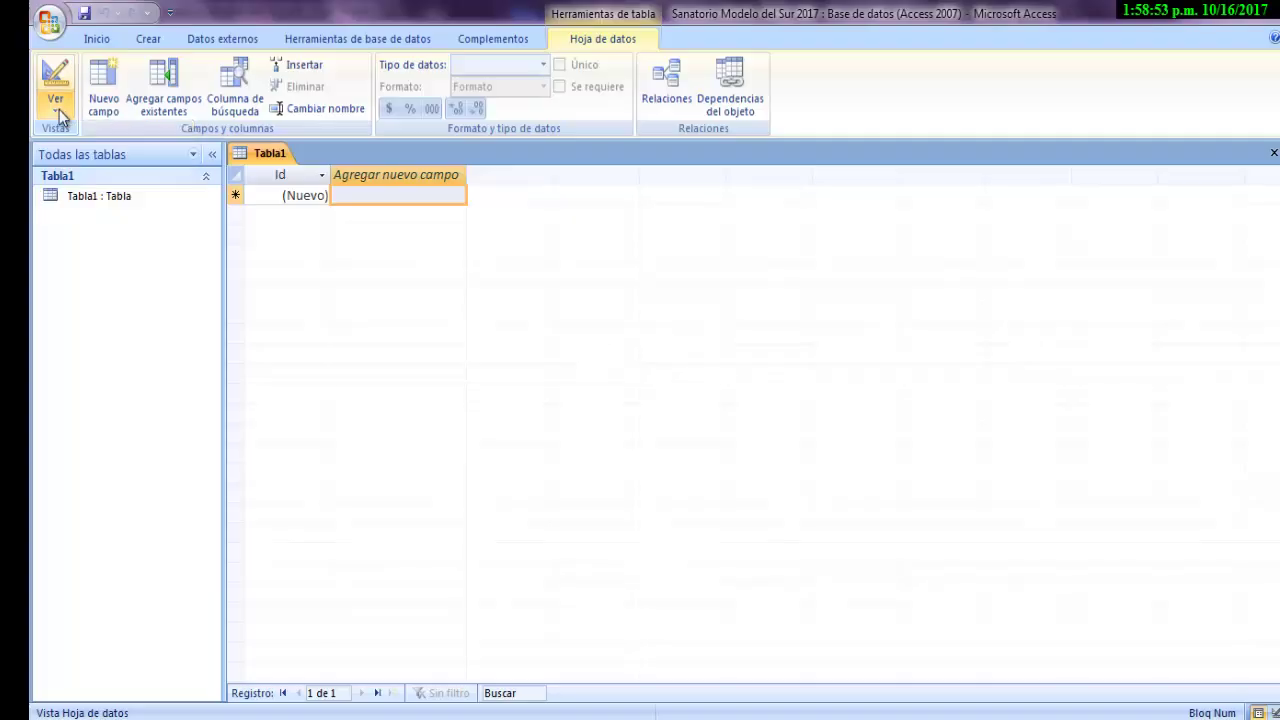
{"action": "right_click", "coordinate": [269, 152]}
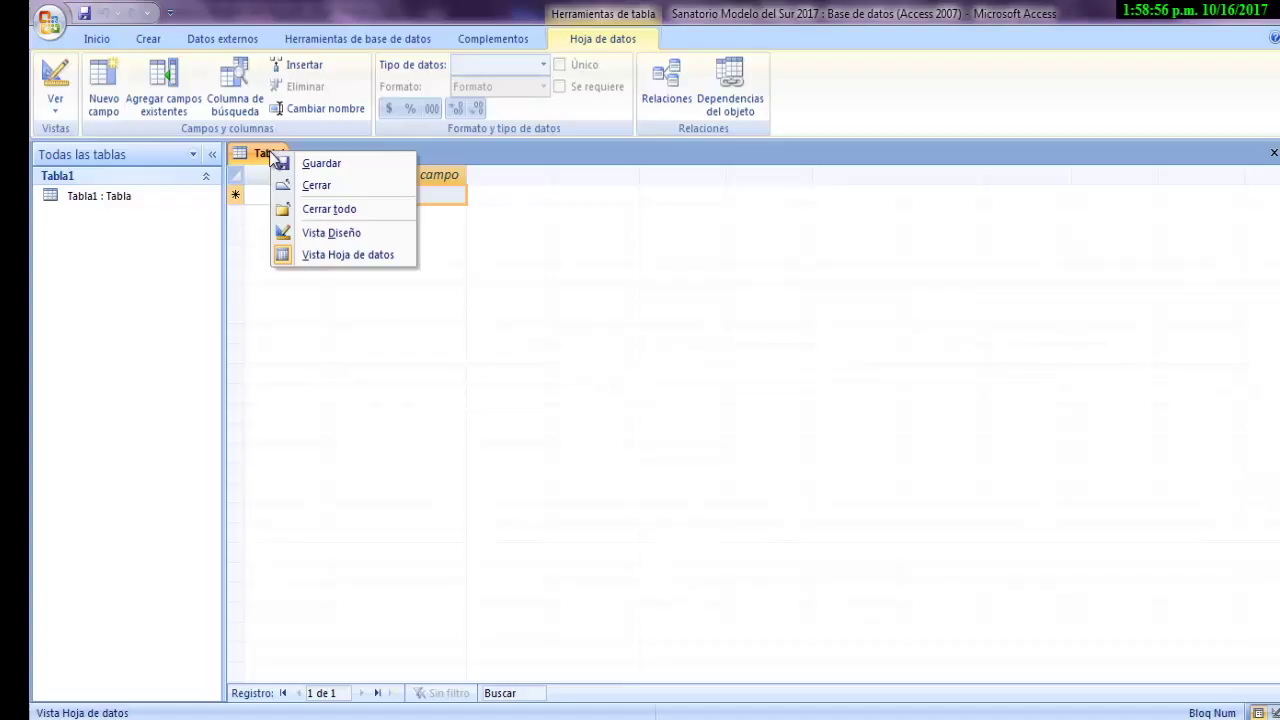
{"action": "left_click", "coordinate": [302, 232]}
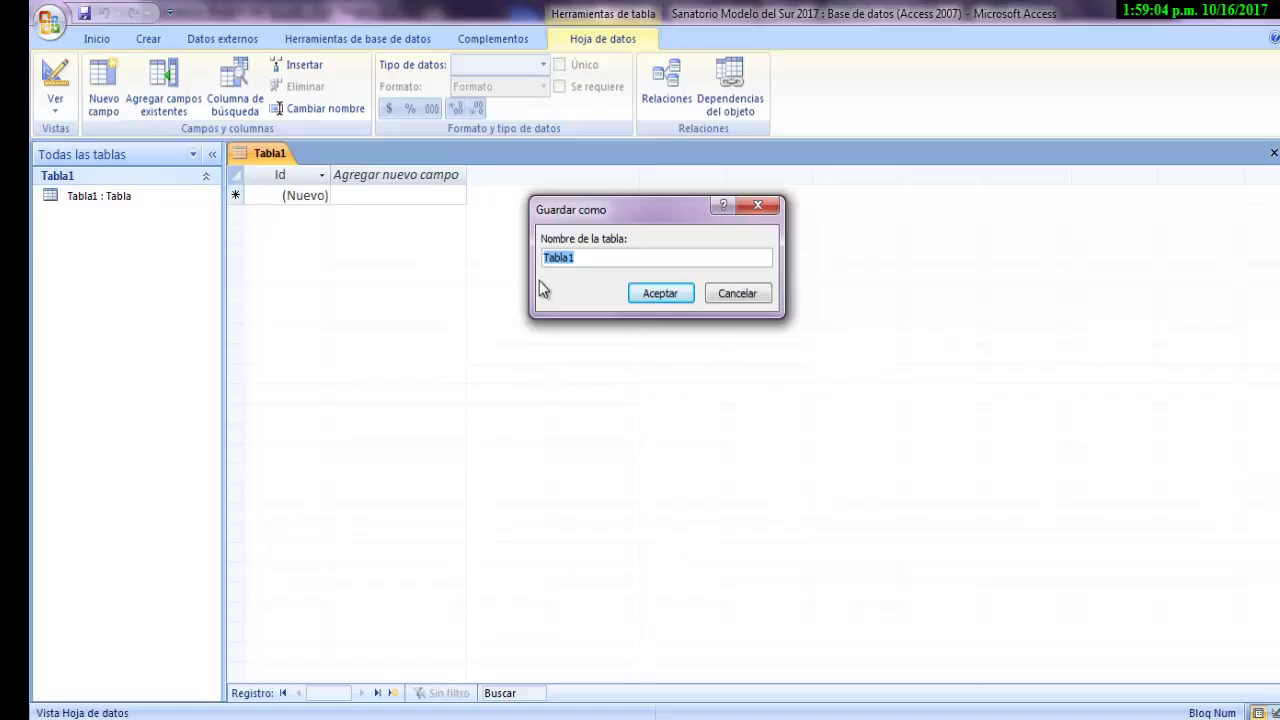
- Read the Medico and Paciente table specs in the PDF, noting the MED1 record
{"action": "key", "text": "alt+Tab"}
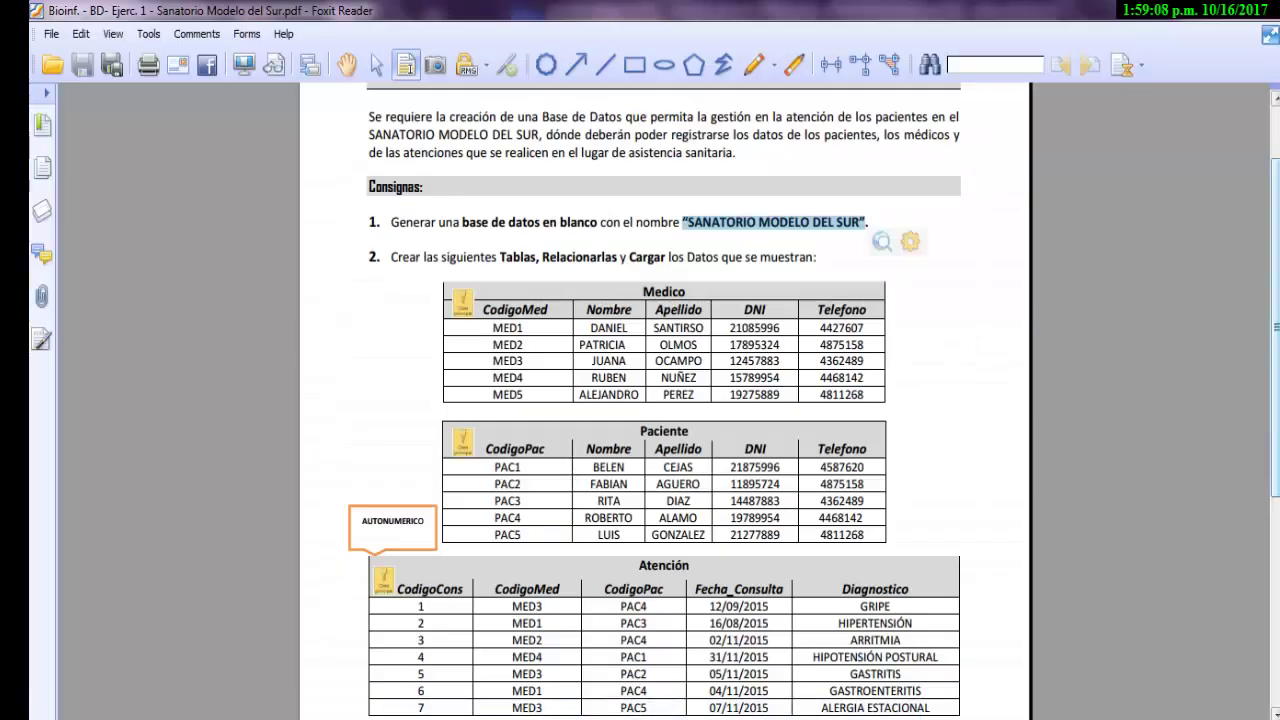
{"action": "left_click_drag", "start_coordinate": [1276, 459], "coordinate": [1276, 485]}
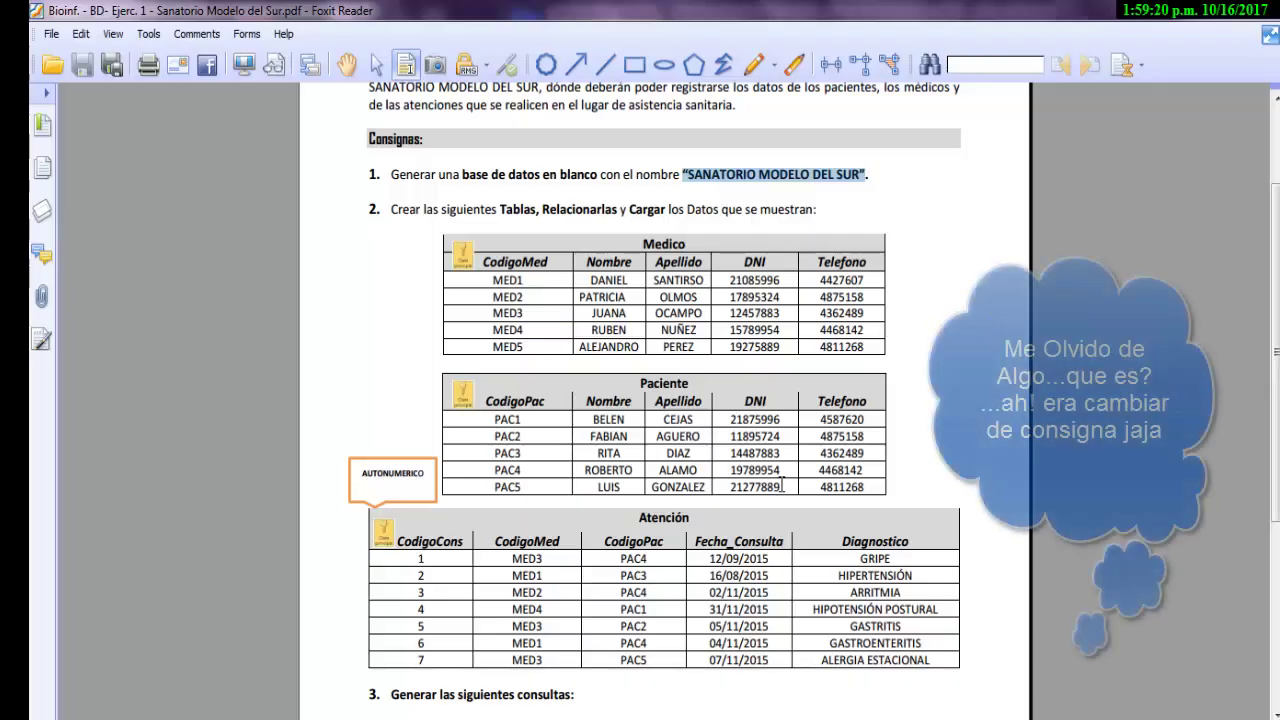
{"action": "left_click", "coordinate": [730, 718]}
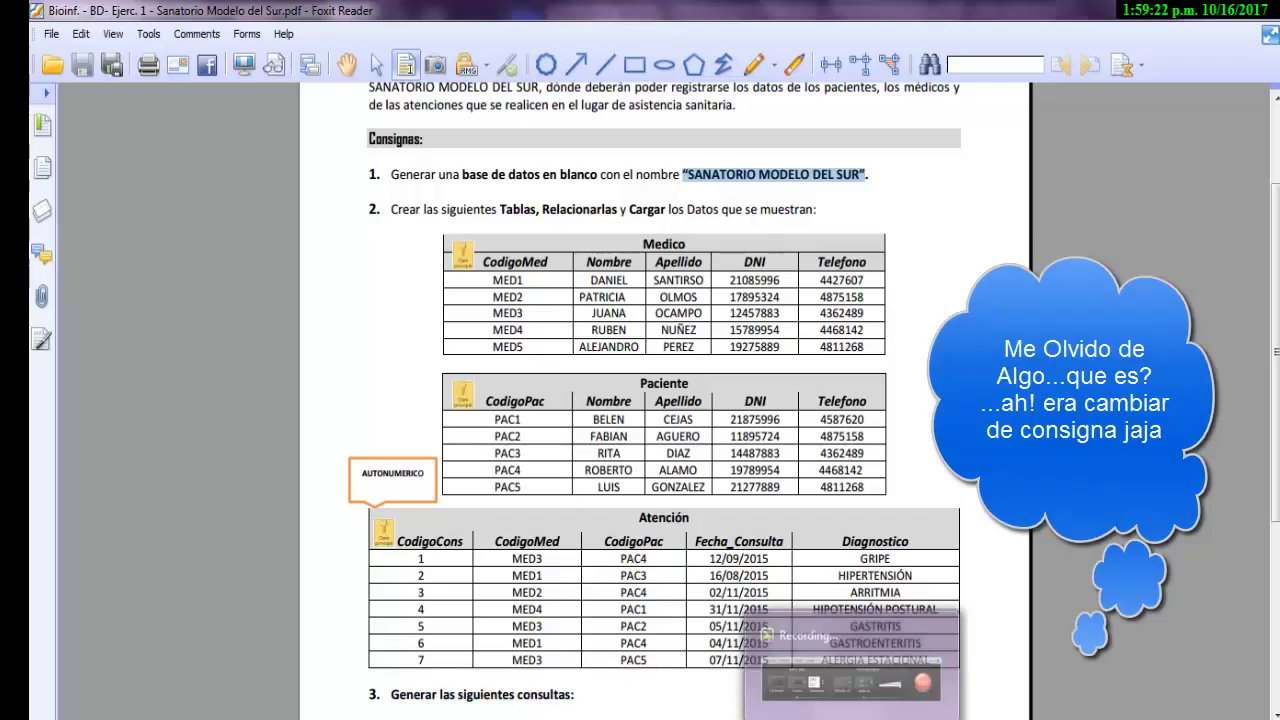
{"action": "left_click", "coordinate": [1210, 667]}
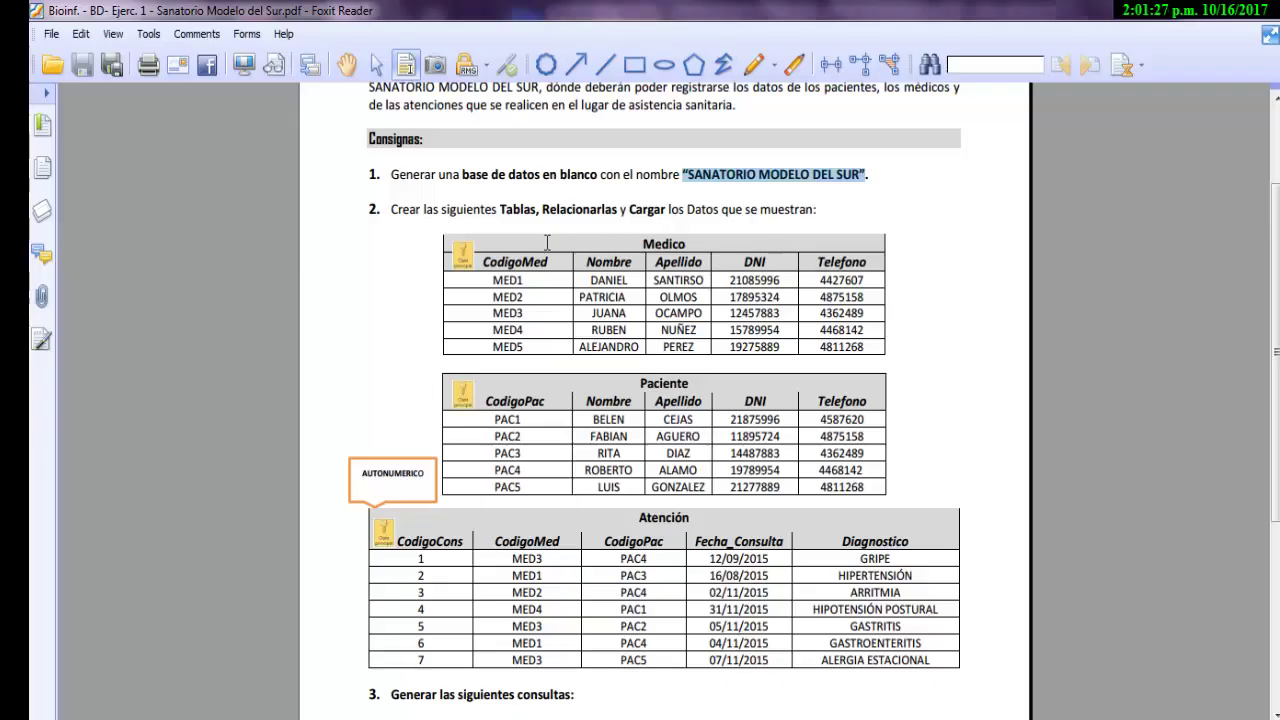
{"action": "left_click_drag", "start_coordinate": [447, 283], "coordinate": [878, 288]}
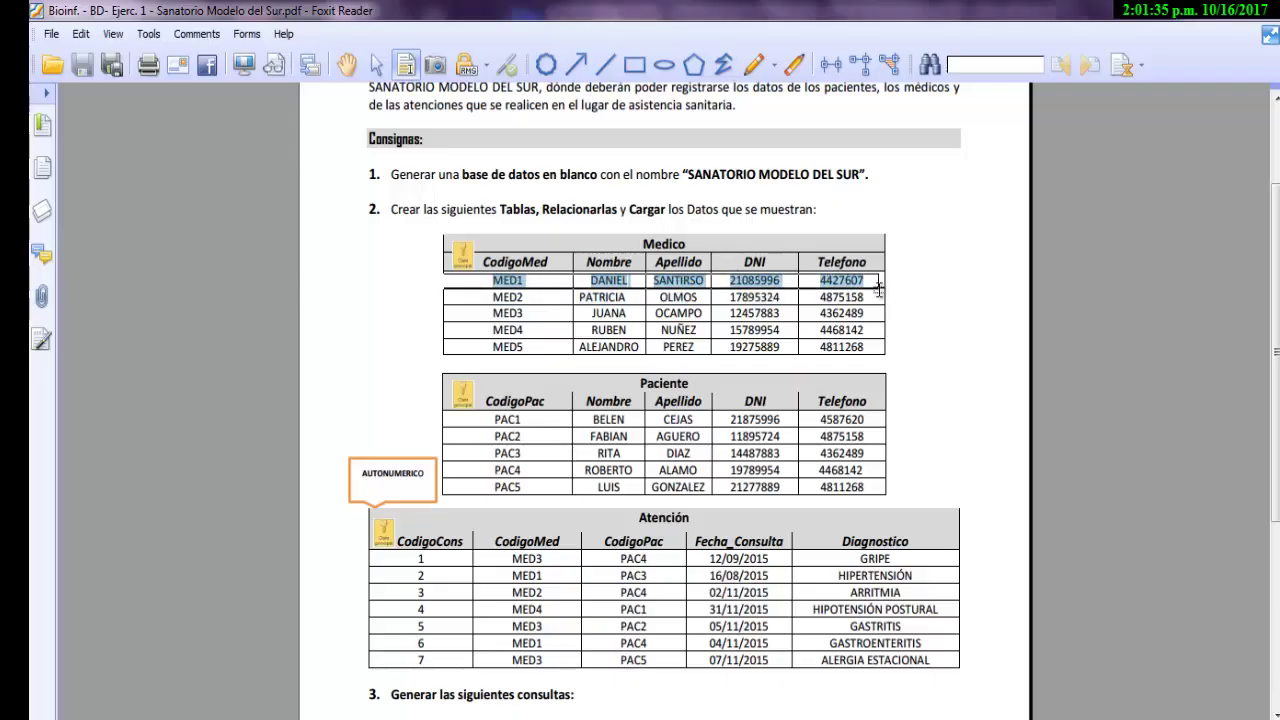
{"action": "left_click", "coordinate": [881, 294]}
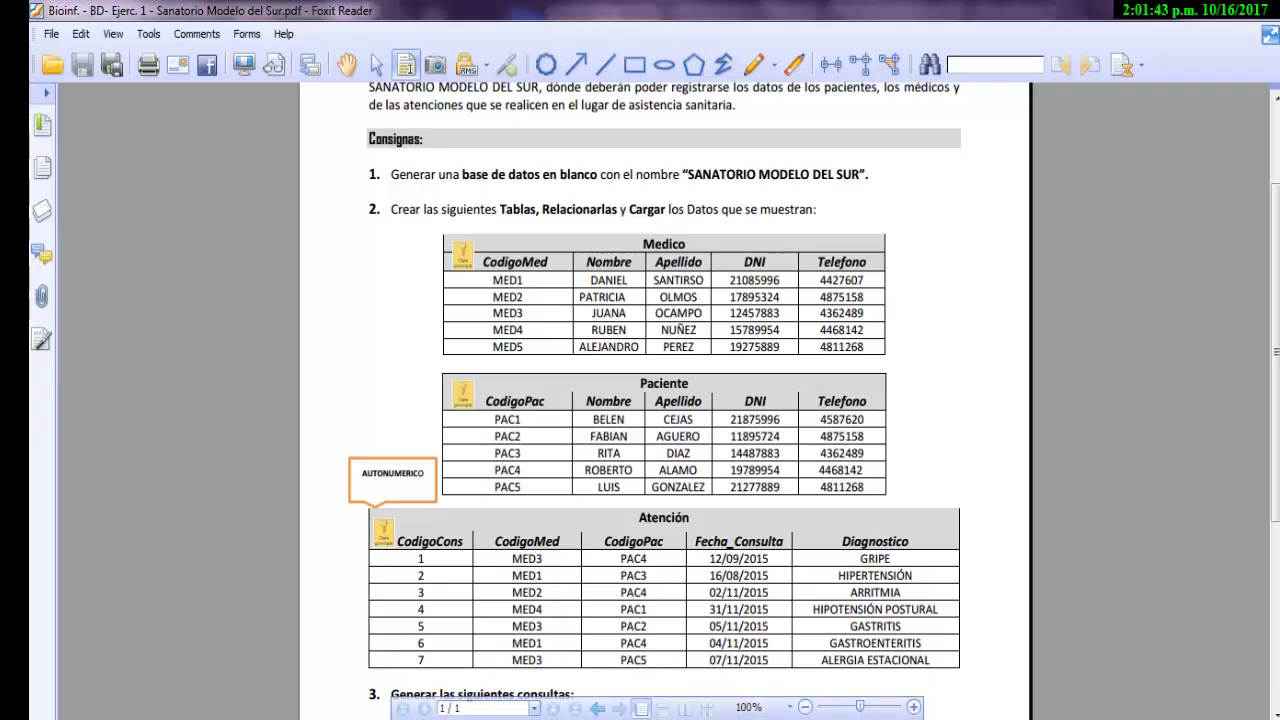
{"action": "key", "text": "alt+Tab"}
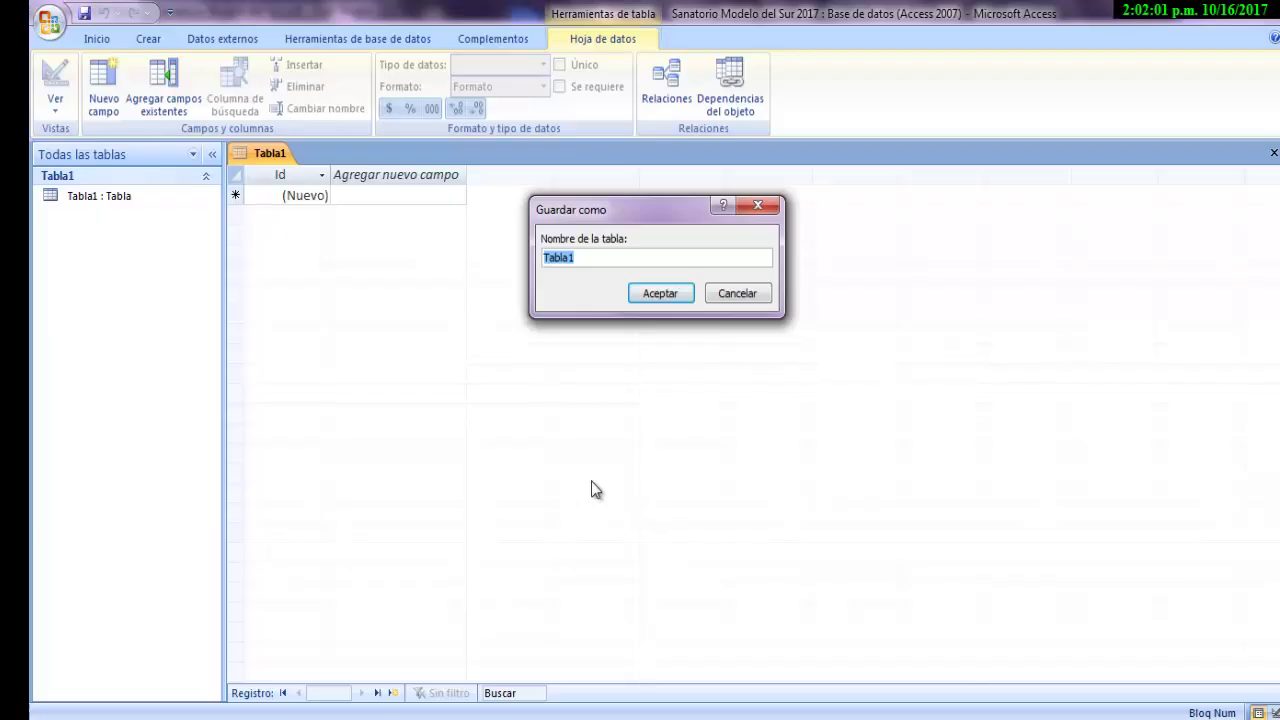
- Save the table as Medico and name its first field CodigoMed, then recheck the PDF
{"action": "type", "text": "Medico"}
{"action": "left_click", "coordinate": [655, 293]}
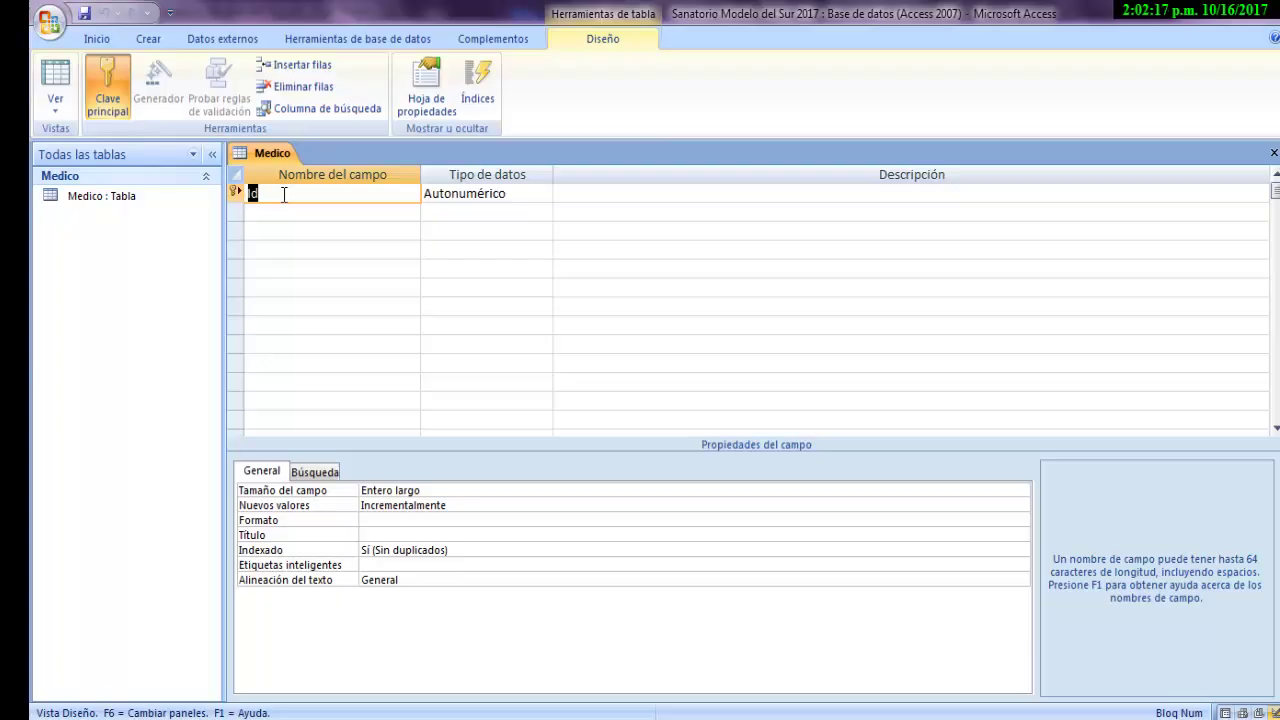
{"action": "type", "text": "CodigoMed"}
{"action": "left_click", "coordinate": [547, 190]}
{"action": "left_click", "coordinate": [545, 195]}
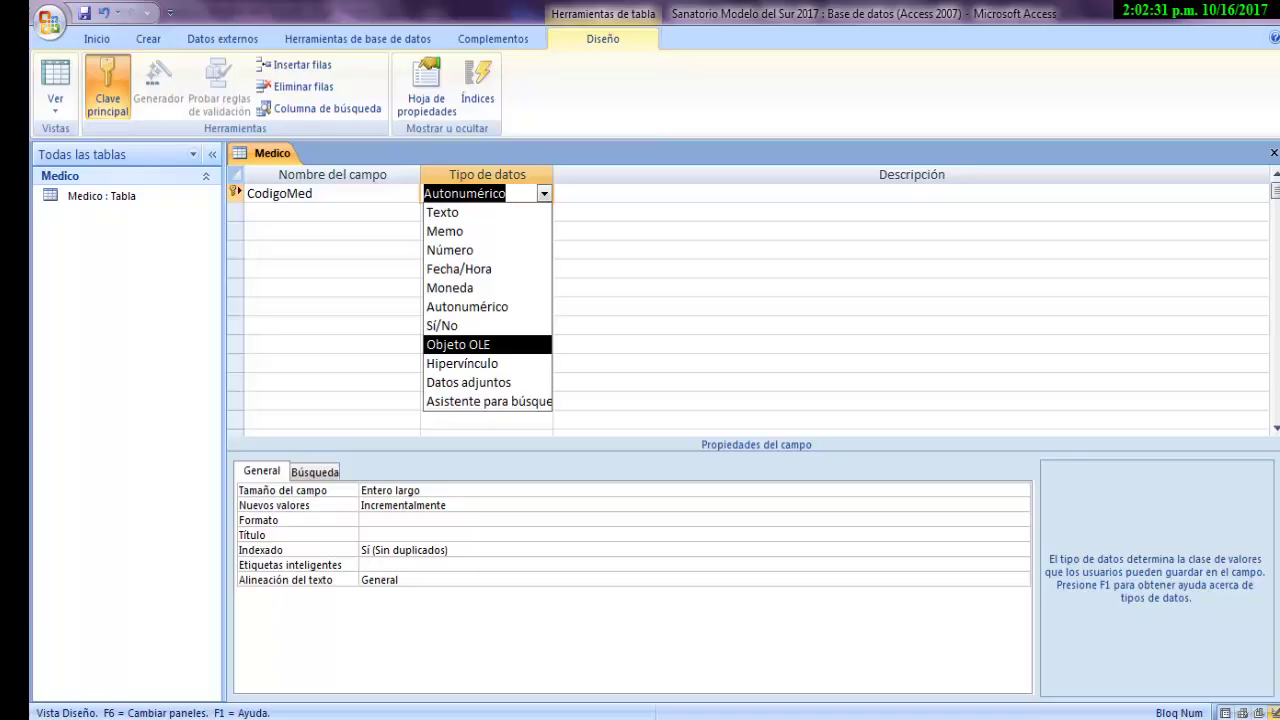
{"action": "key", "text": "alt+Tab"}
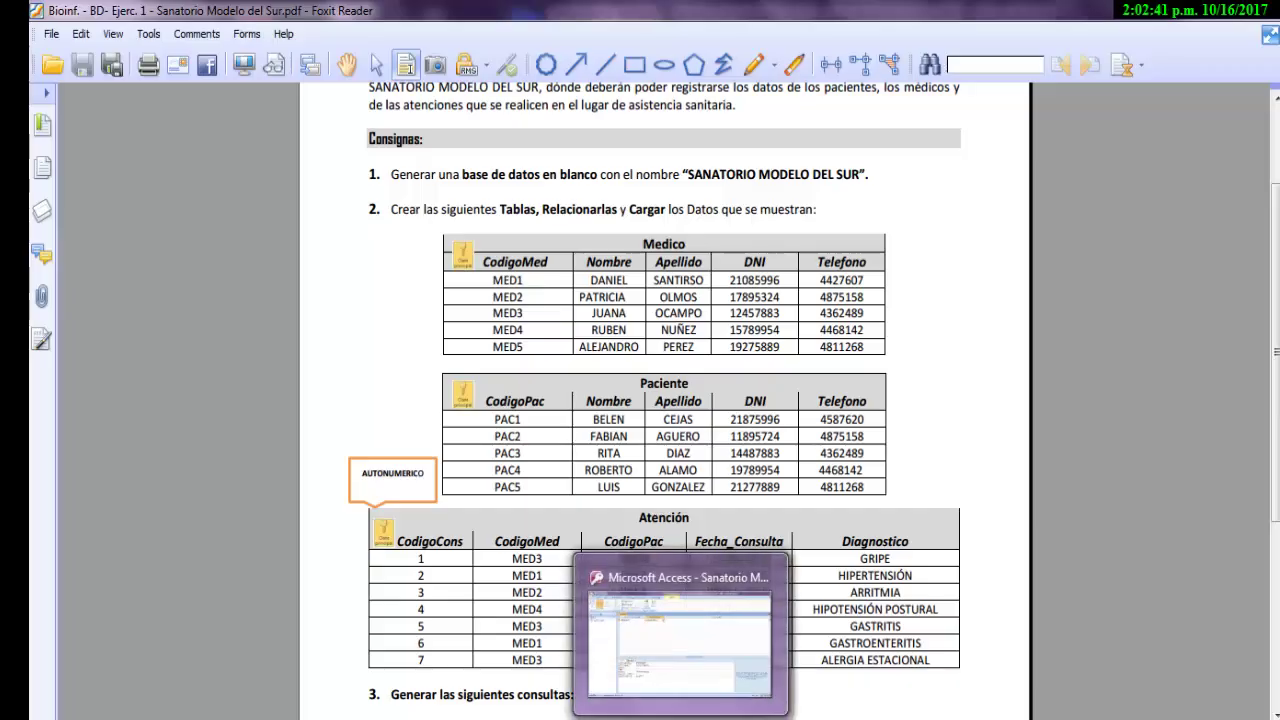
- Change CodigoMed's data type from Autonumeración to Texto, then return to the PDF
{"action": "left_click", "coordinate": [680, 655]}
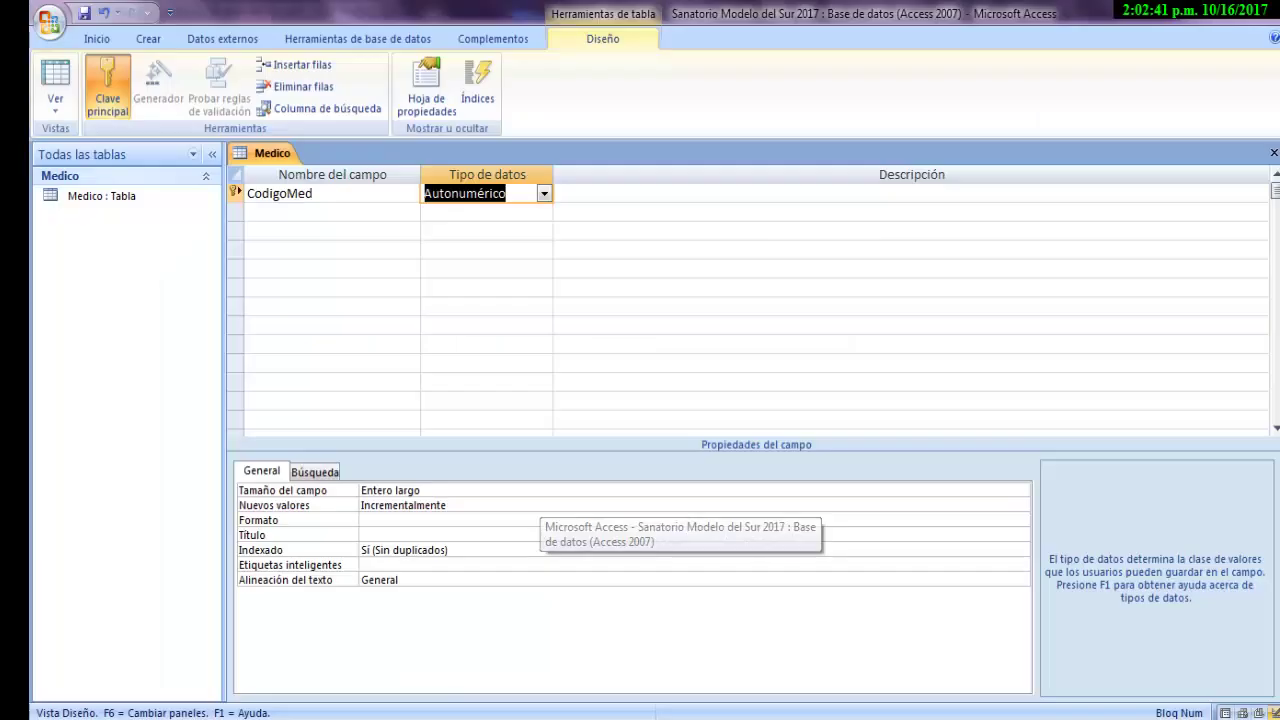
{"action": "left_click", "coordinate": [544, 195]}
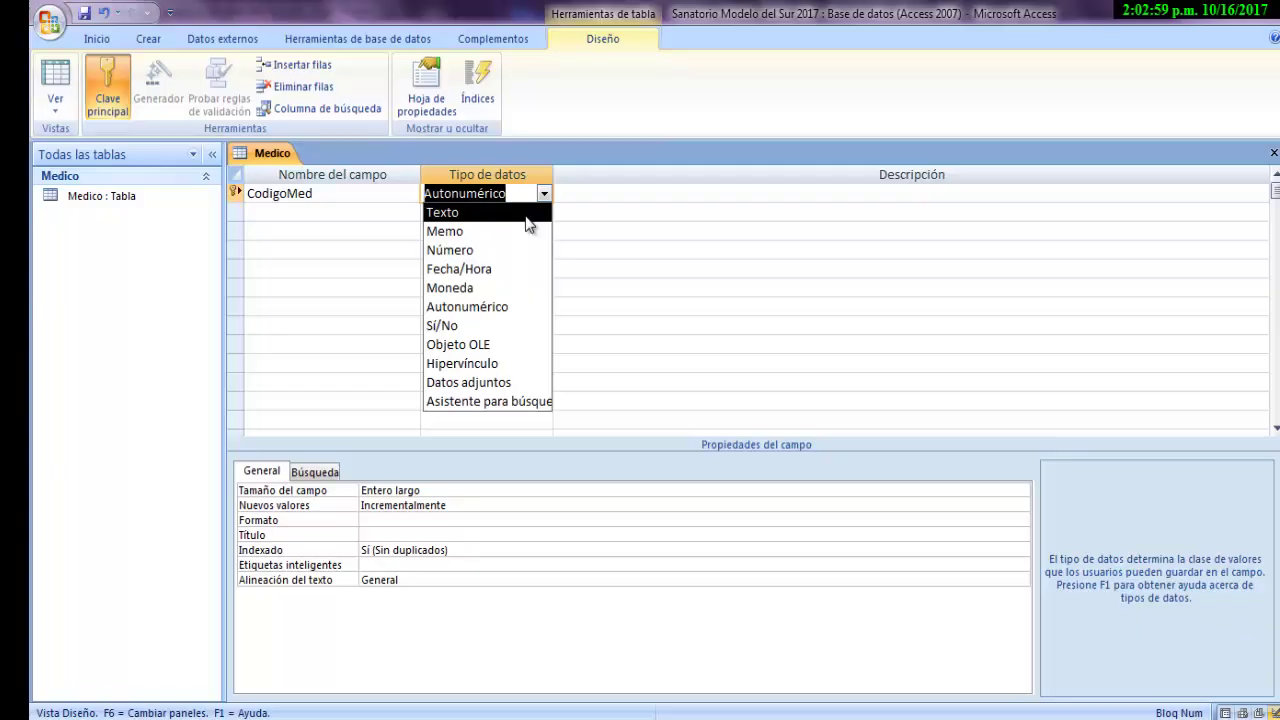
{"action": "left_click", "coordinate": [527, 214]}
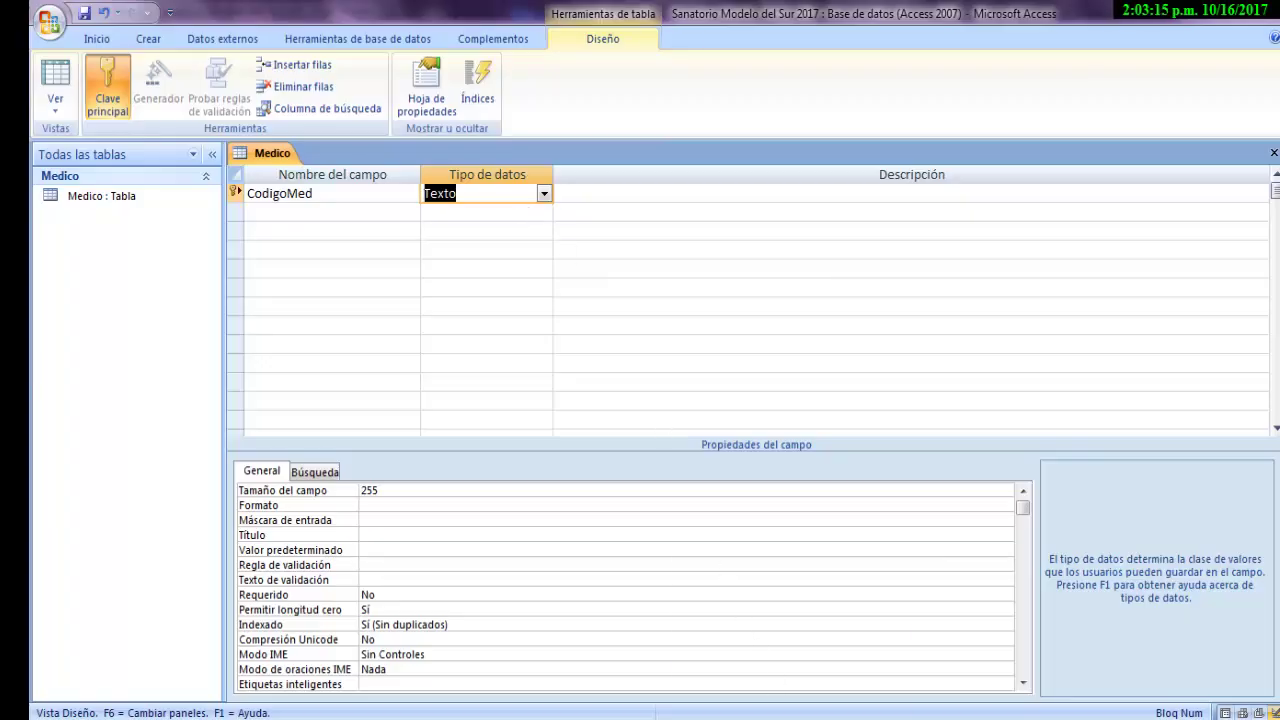
{"action": "left_click", "coordinate": [794, 718]}
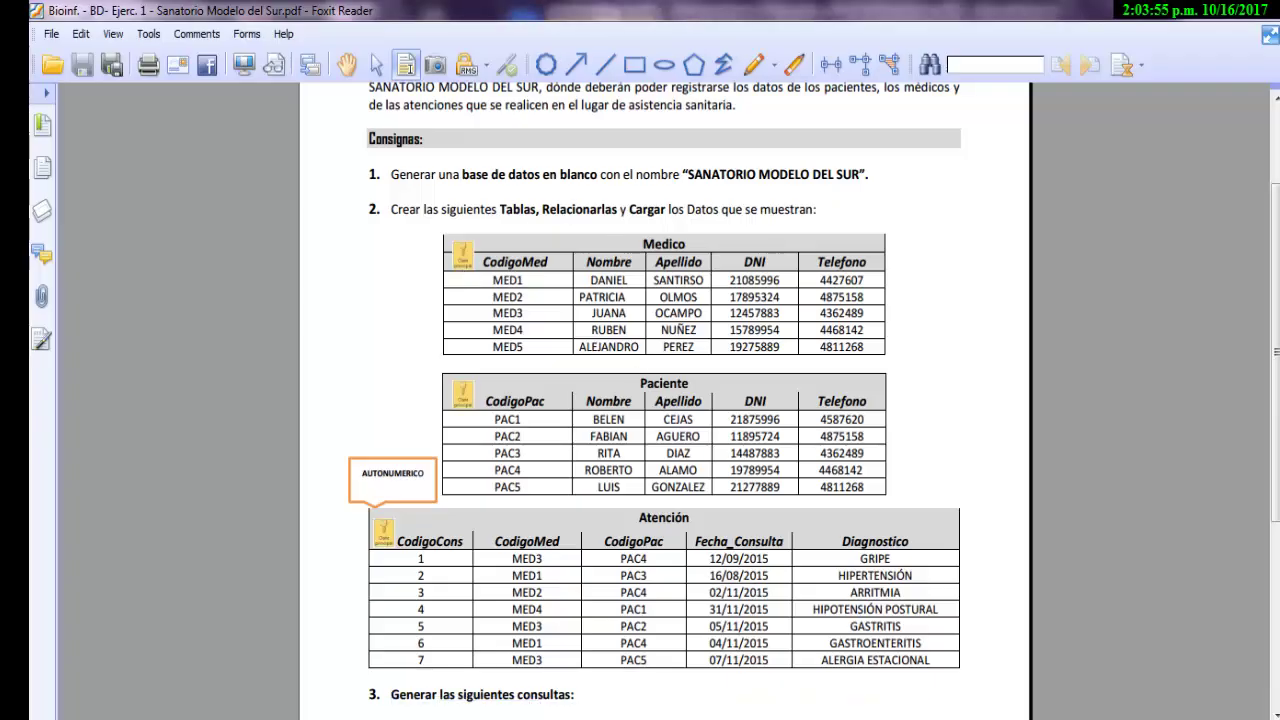
- Make CodigoMed the primary key and add a Nombre field below it
{"action": "key", "text": "alt+Tab"}
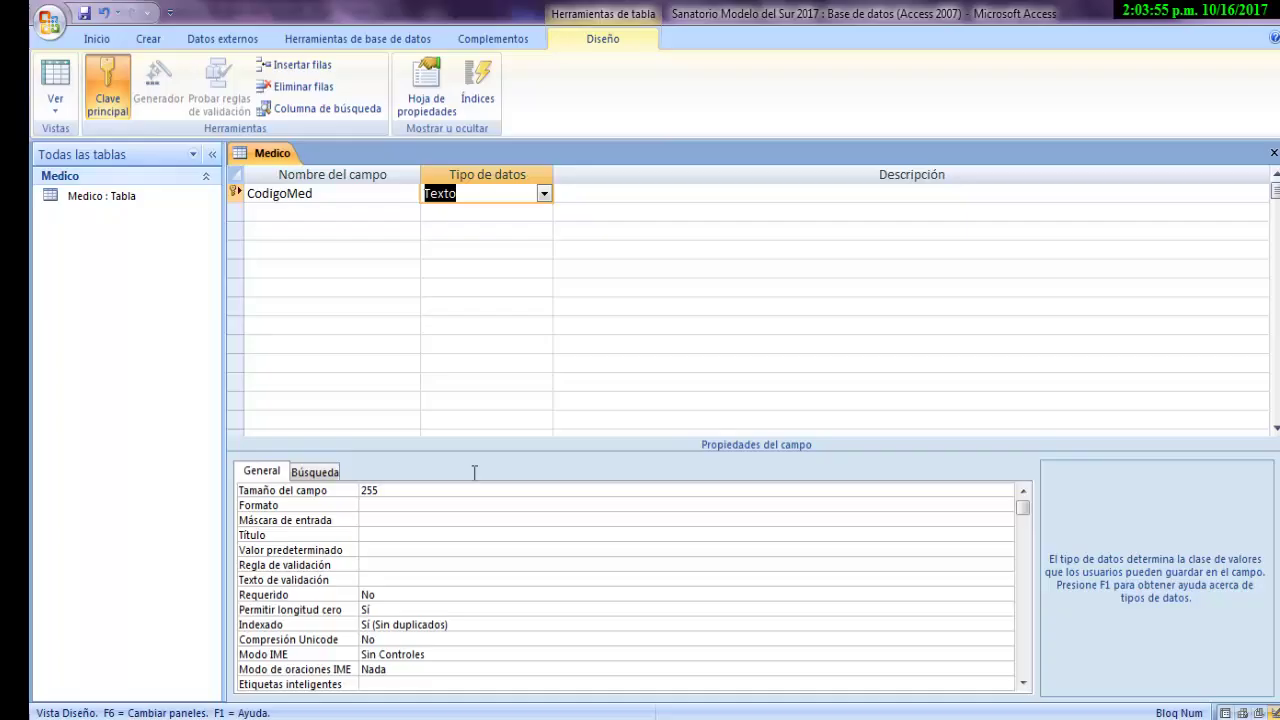
{"action": "right_click", "coordinate": [236, 194]}
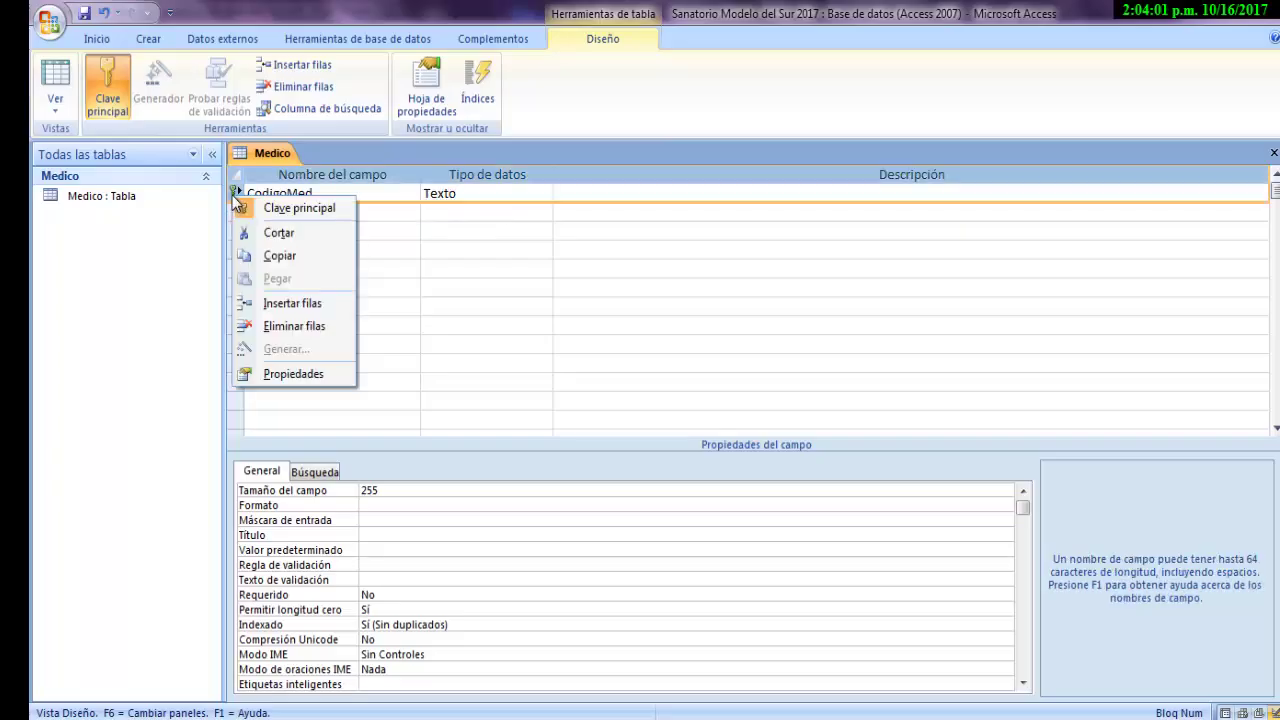
{"action": "left_click", "coordinate": [304, 207]}
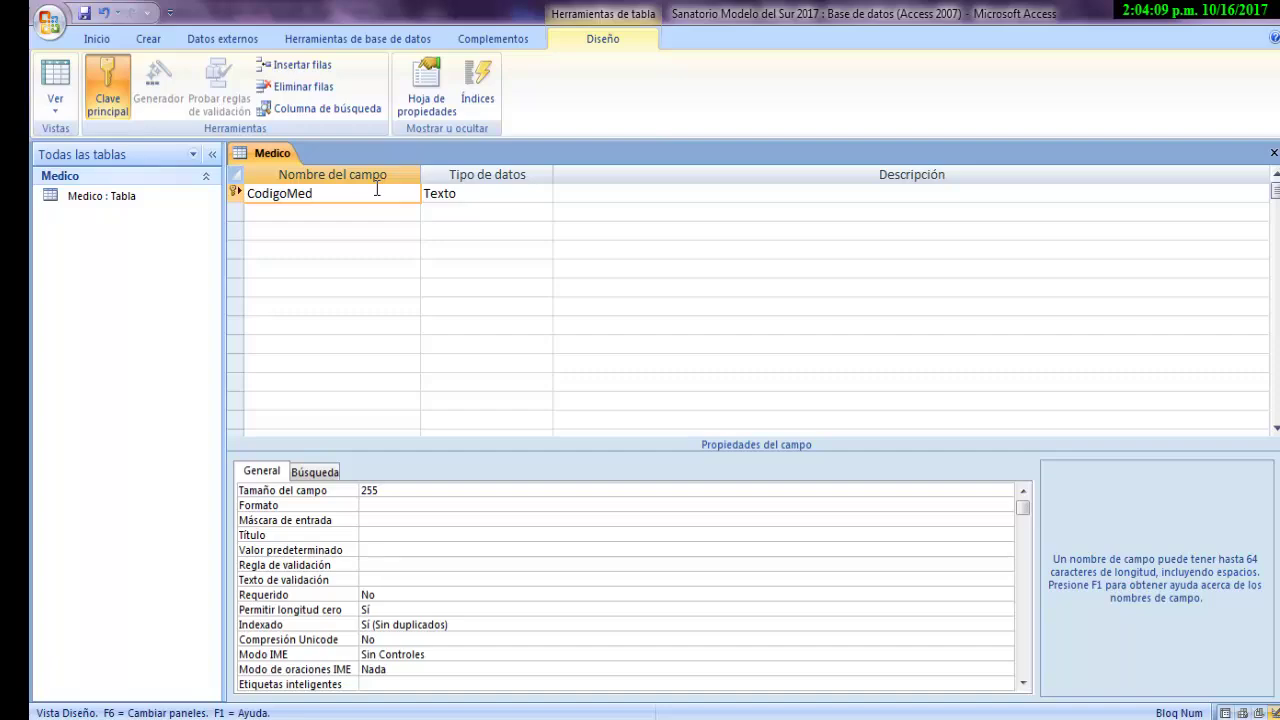
{"action": "key", "text": "Tab"}
{"action": "key", "text": "Tab"}
{"action": "key", "text": "Tab"}
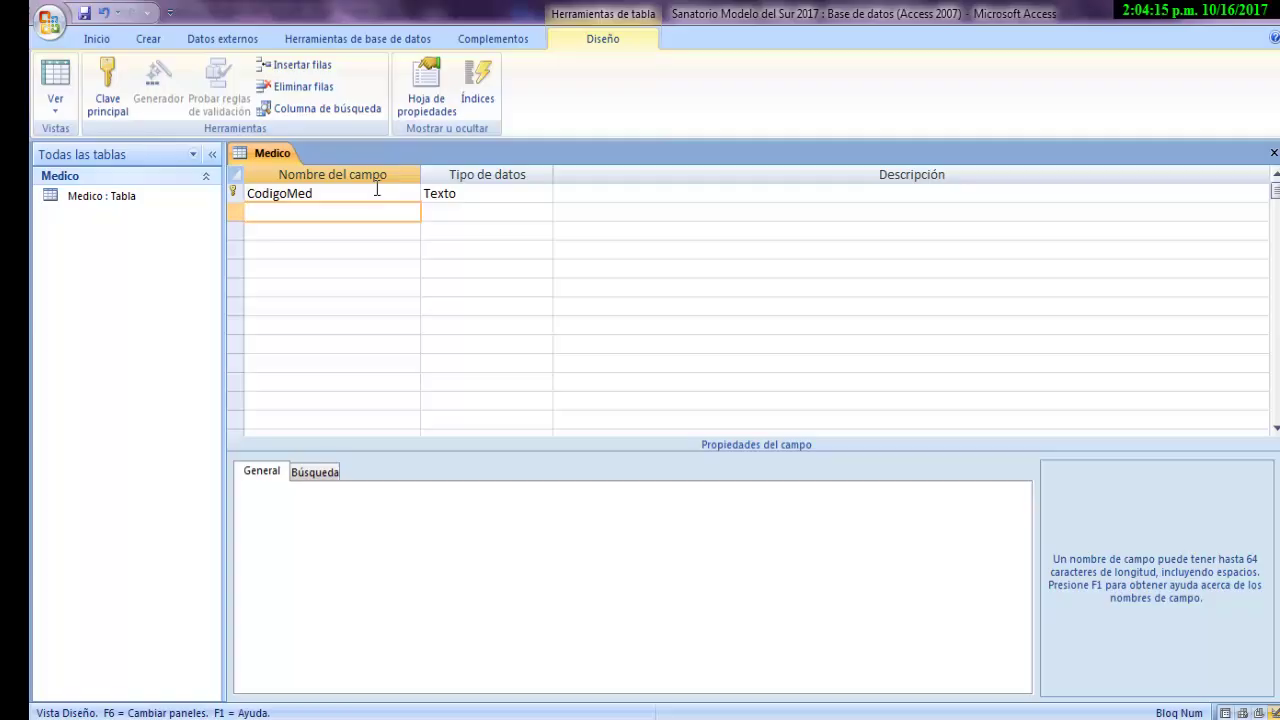
{"action": "type", "text": "Nombre"}
{"action": "key", "text": "Tab"}
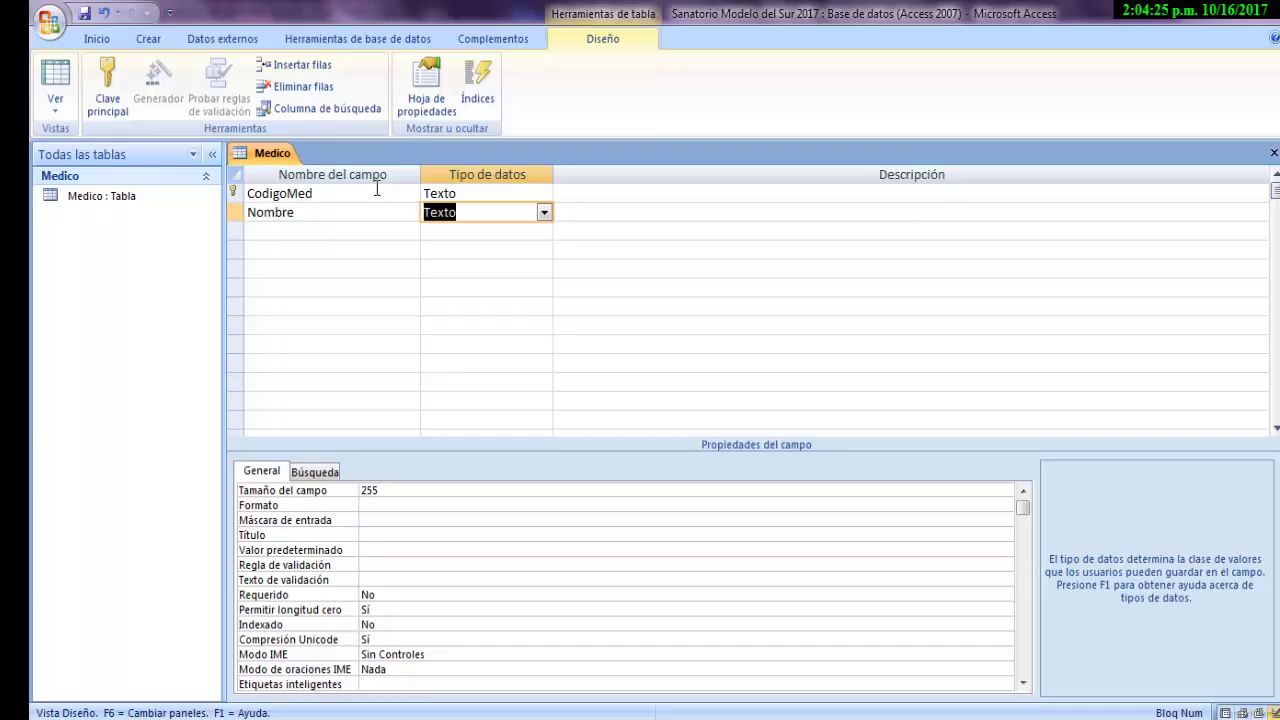
- Change the Nombre field size from 255 to 30
{"action": "left_click", "coordinate": [388, 489]}
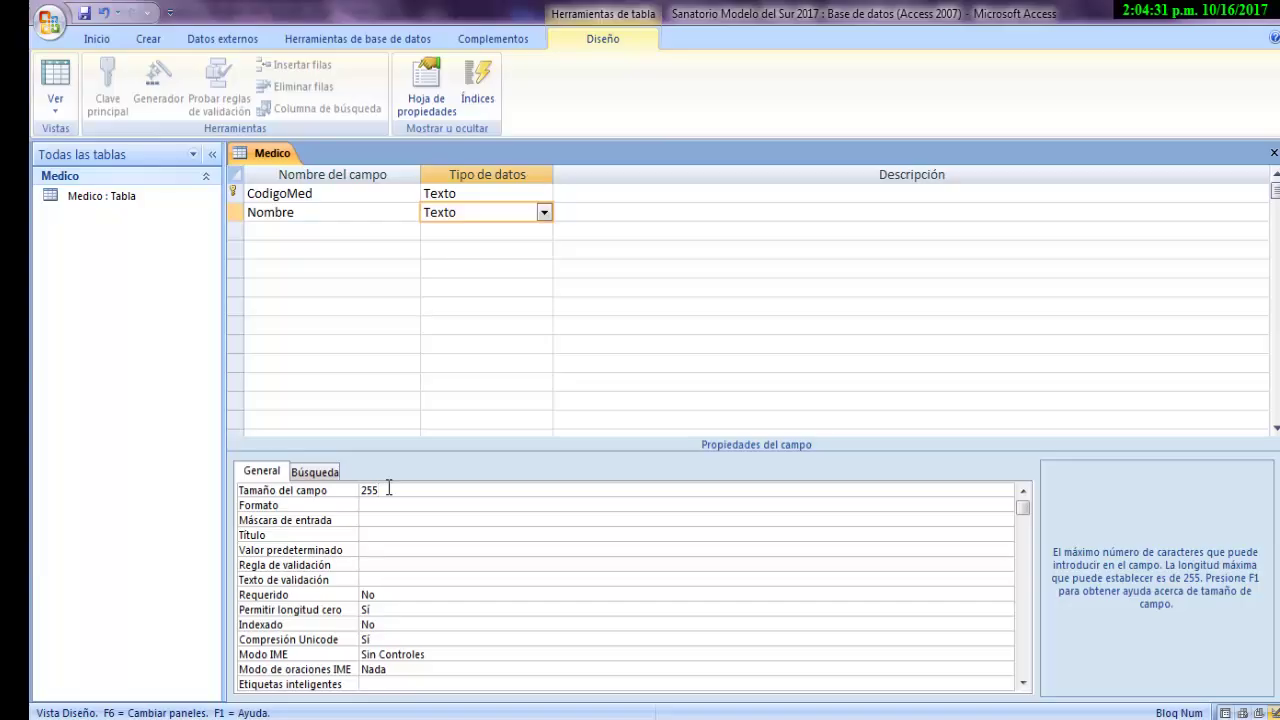
{"action": "key", "text": "BackSpace"}
{"action": "key", "text": "BackSpace"}
{"action": "key", "text": "BackSpace"}
{"action": "type", "text": "30"}
- Add Apellido and DNI fields as Text below Nombre
{"action": "left_click", "coordinate": [367, 231]}
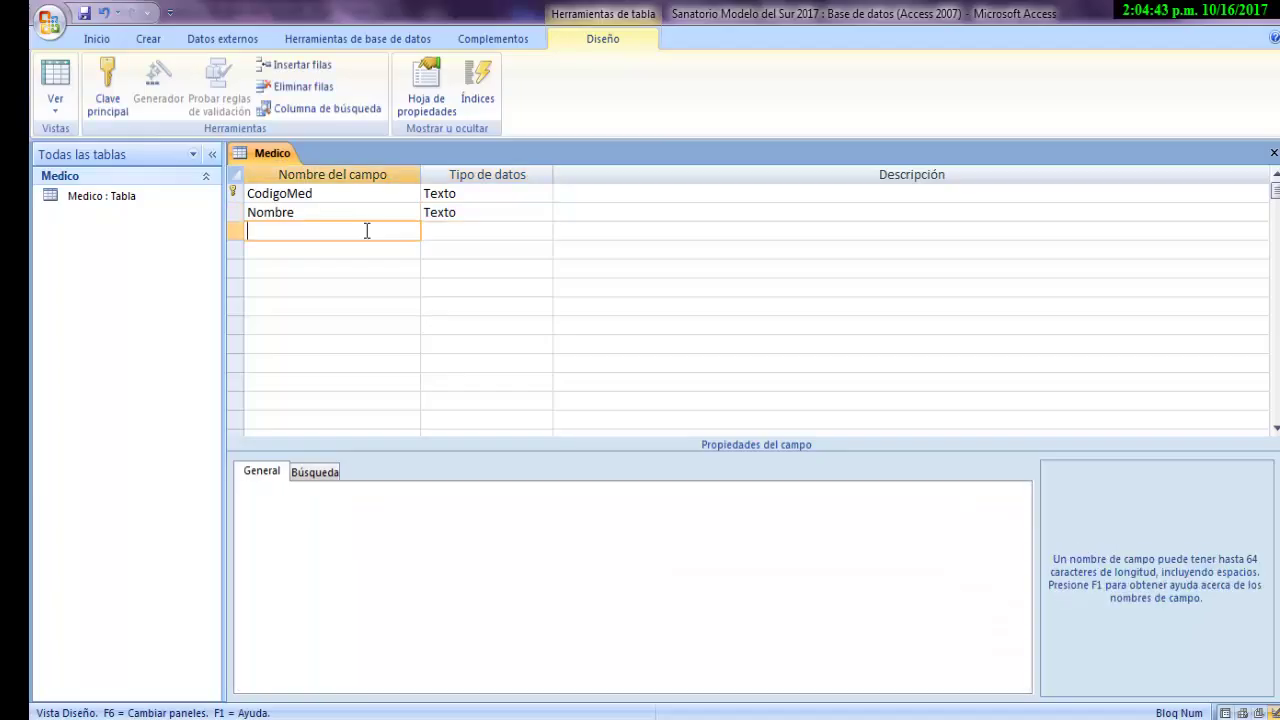
{"action": "type", "text": "Apellido"}
{"action": "key", "text": "Tab"}
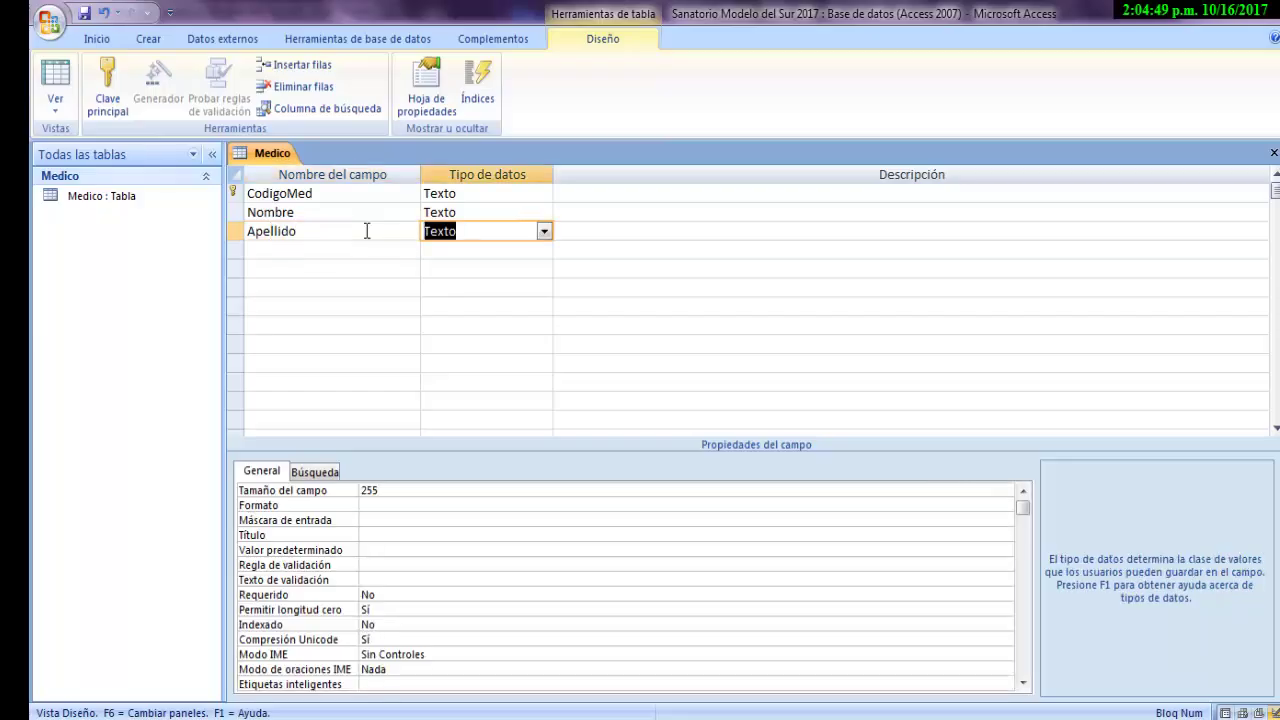
{"action": "key", "text": "Tab"}
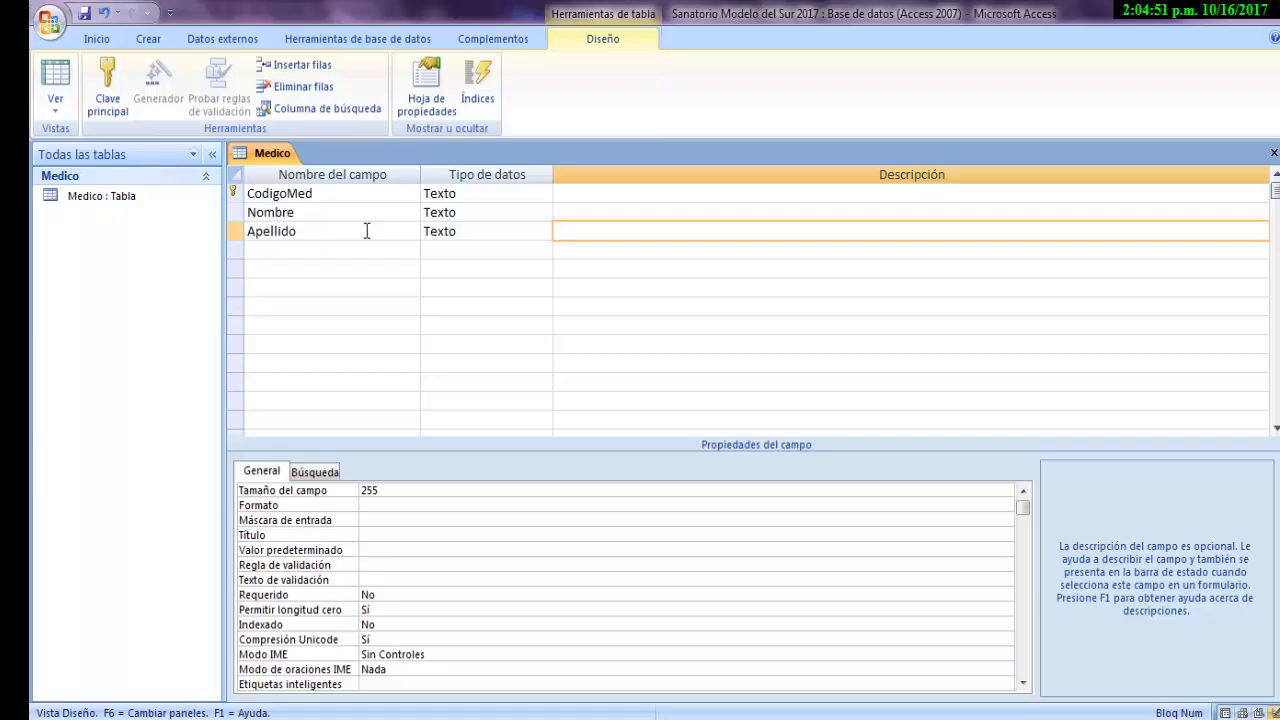
{"action": "key", "text": "Tab"}
{"action": "type", "text": "DNI"}
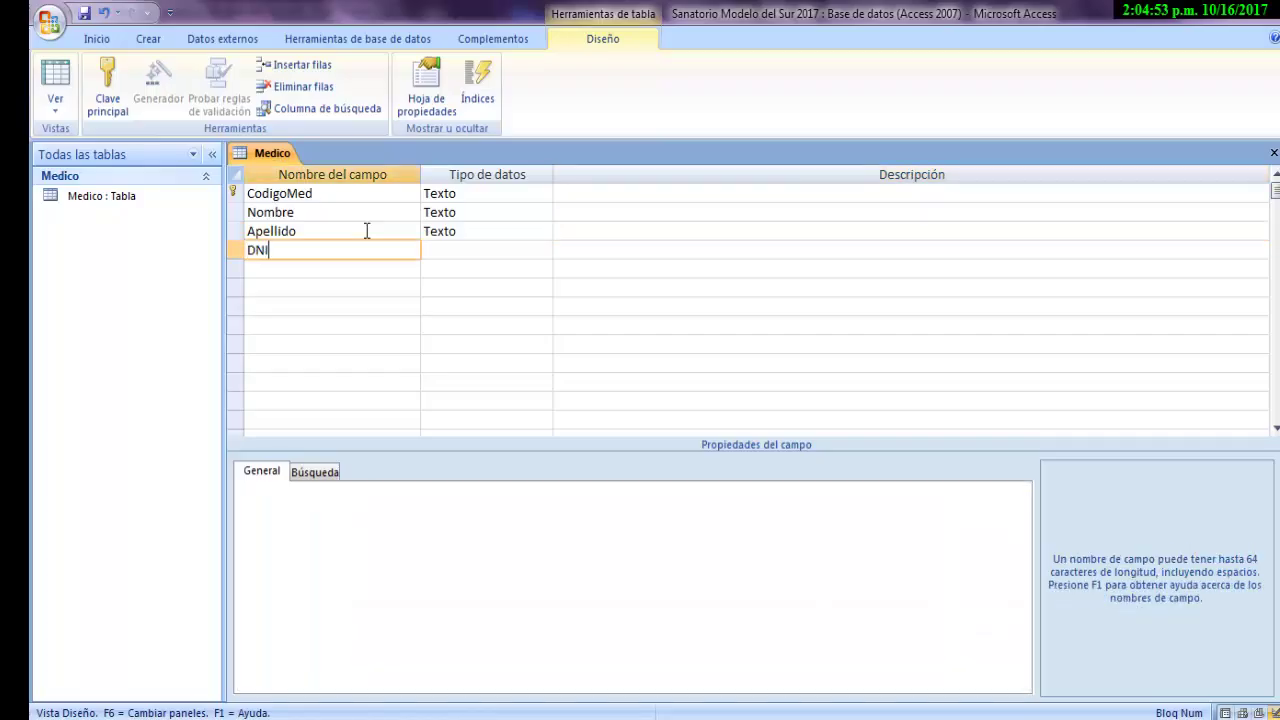
{"action": "key", "text": "Tab"}
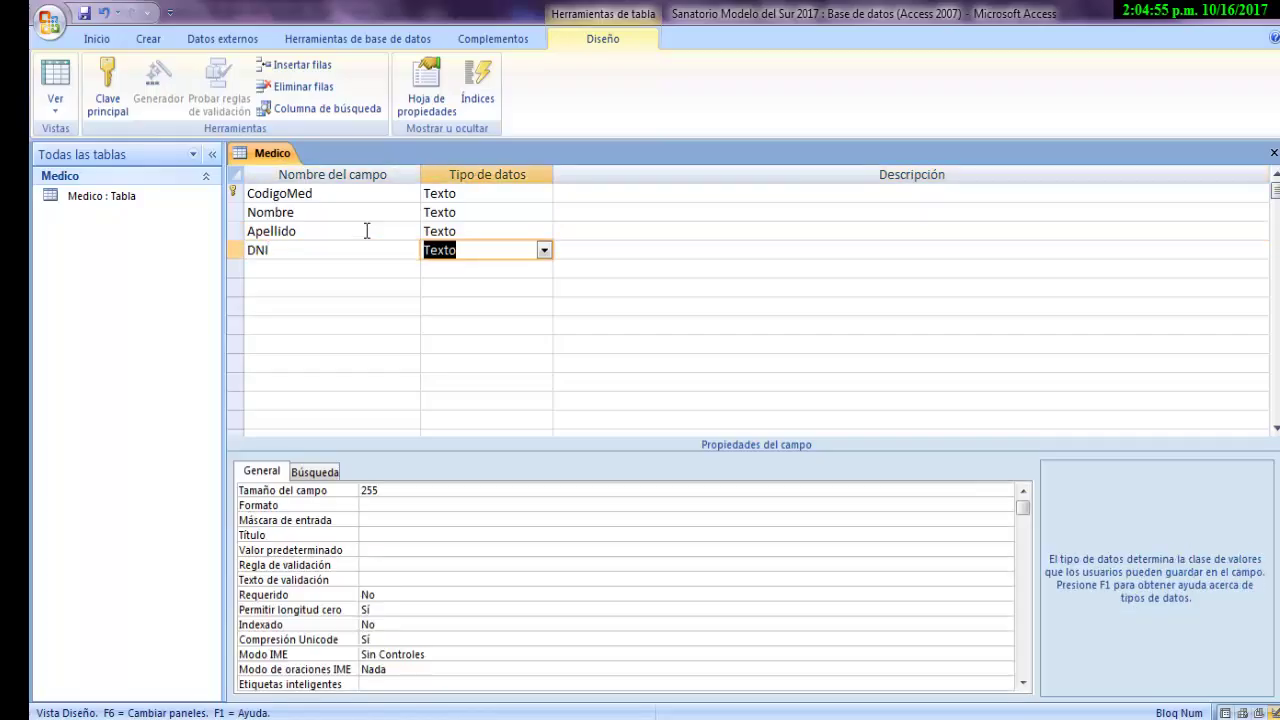
- Set DNI to Número and add a Telefono field, also of type Número
{"action": "left_click", "coordinate": [544, 252]}
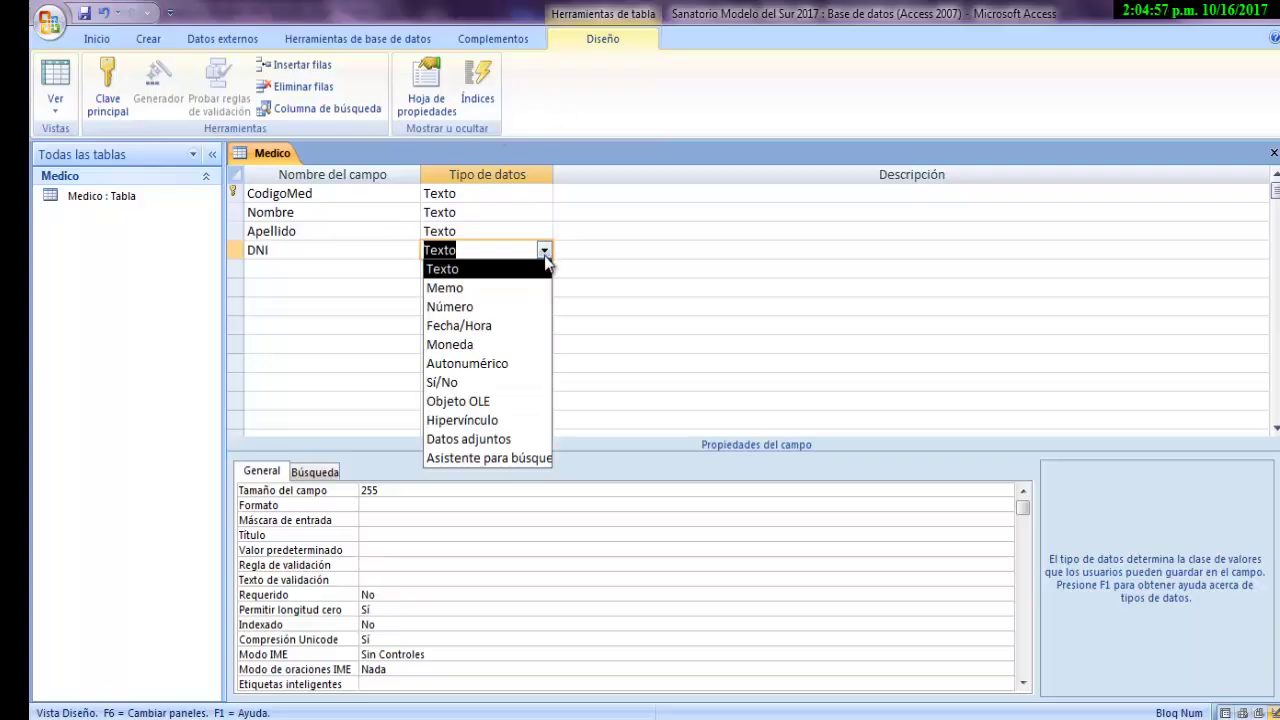
{"action": "left_click", "coordinate": [529, 310]}
{"action": "key", "text": "Tab"}
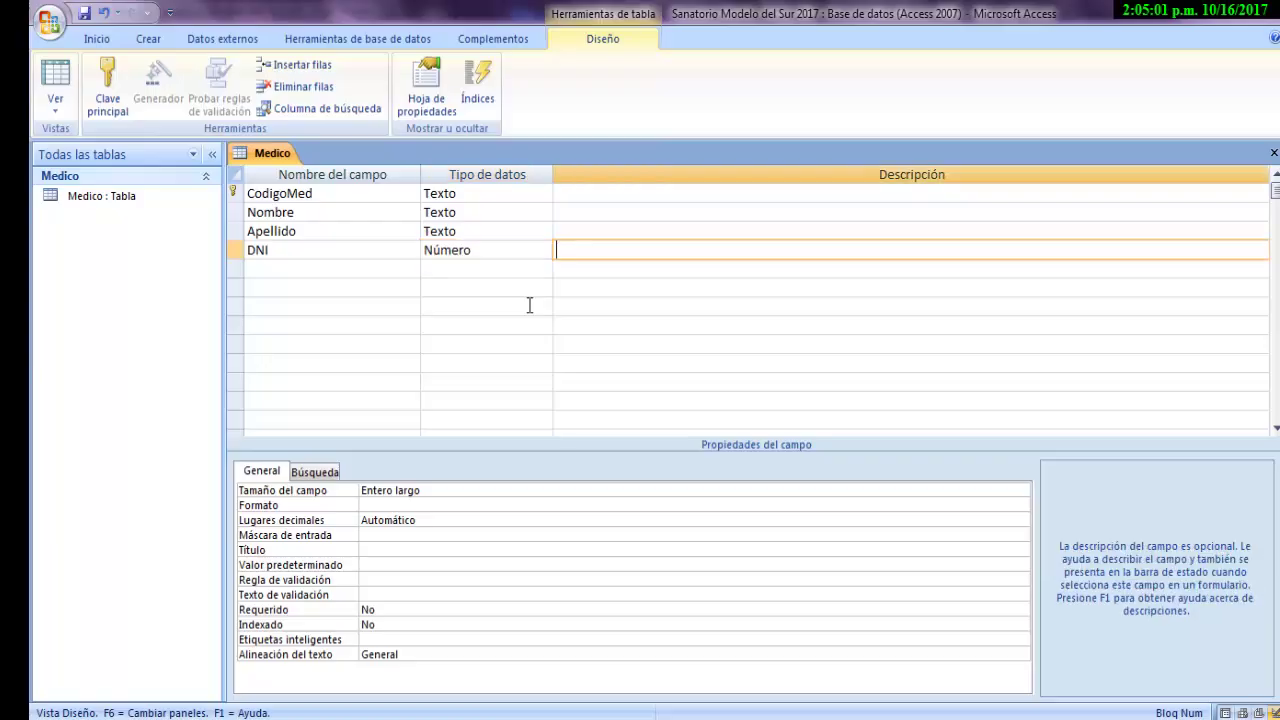
{"action": "key", "text": "Tab"}
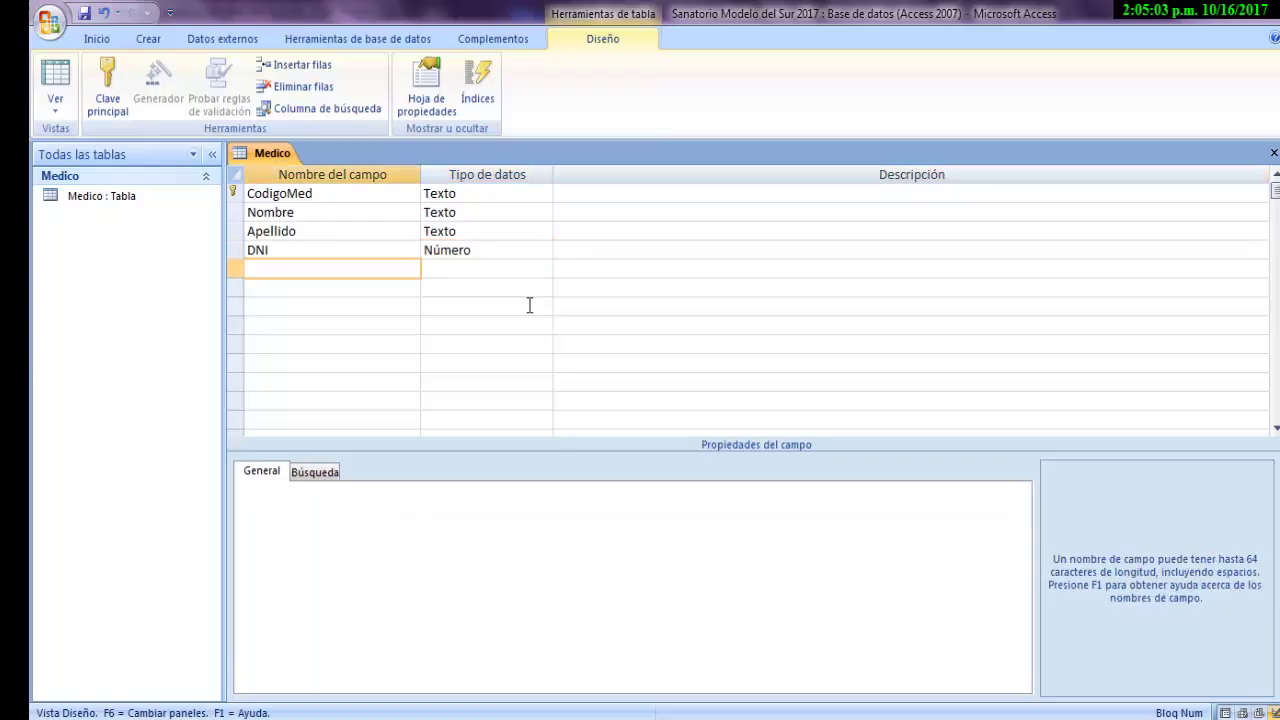
{"action": "type", "text": "Telefono"}
{"action": "key", "text": "Tab"}
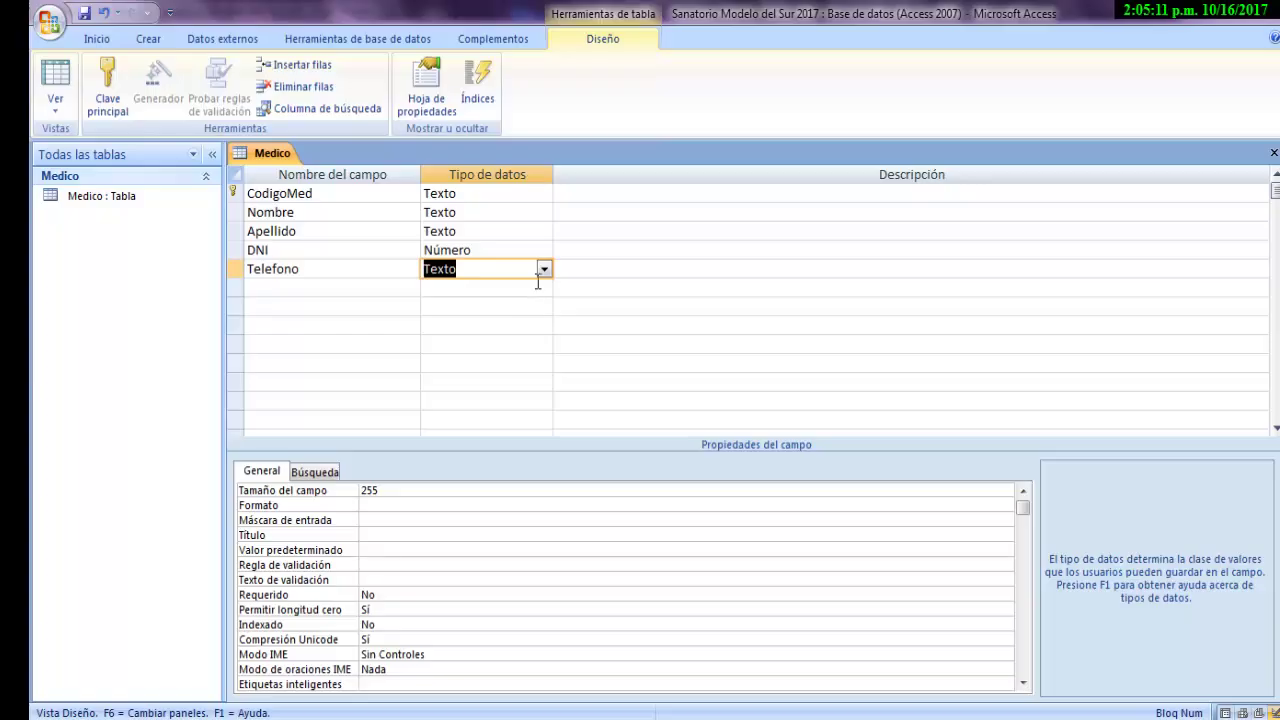
{"action": "left_click", "coordinate": [544, 269]}
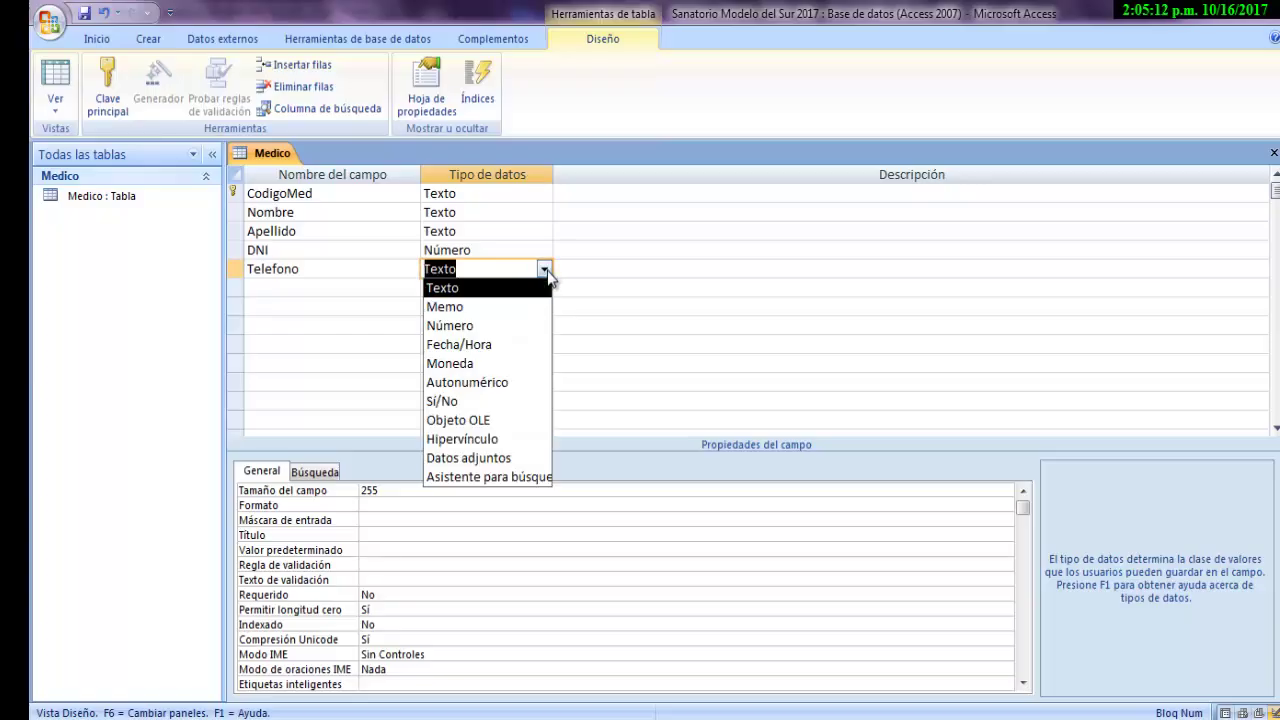
{"action": "left_click", "coordinate": [528, 325]}
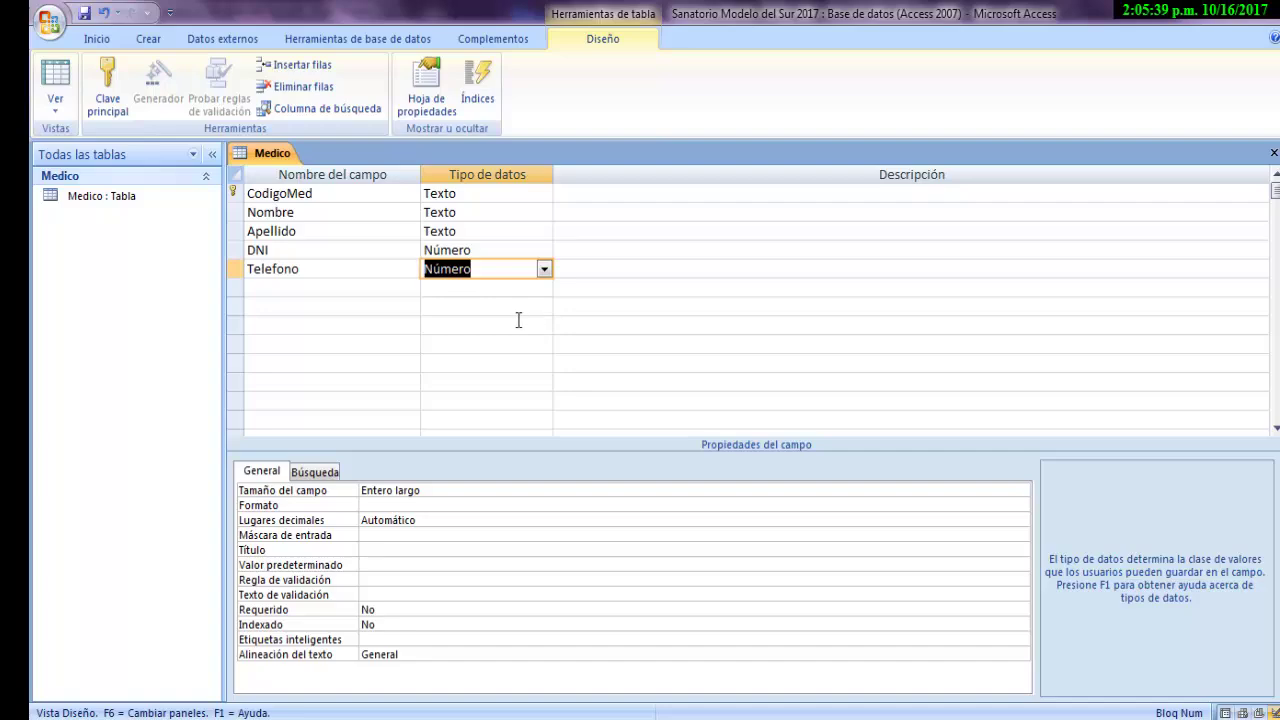
- Save the Medico table design from its tab menu, then close the design view
{"action": "right_click", "coordinate": [271, 162]}
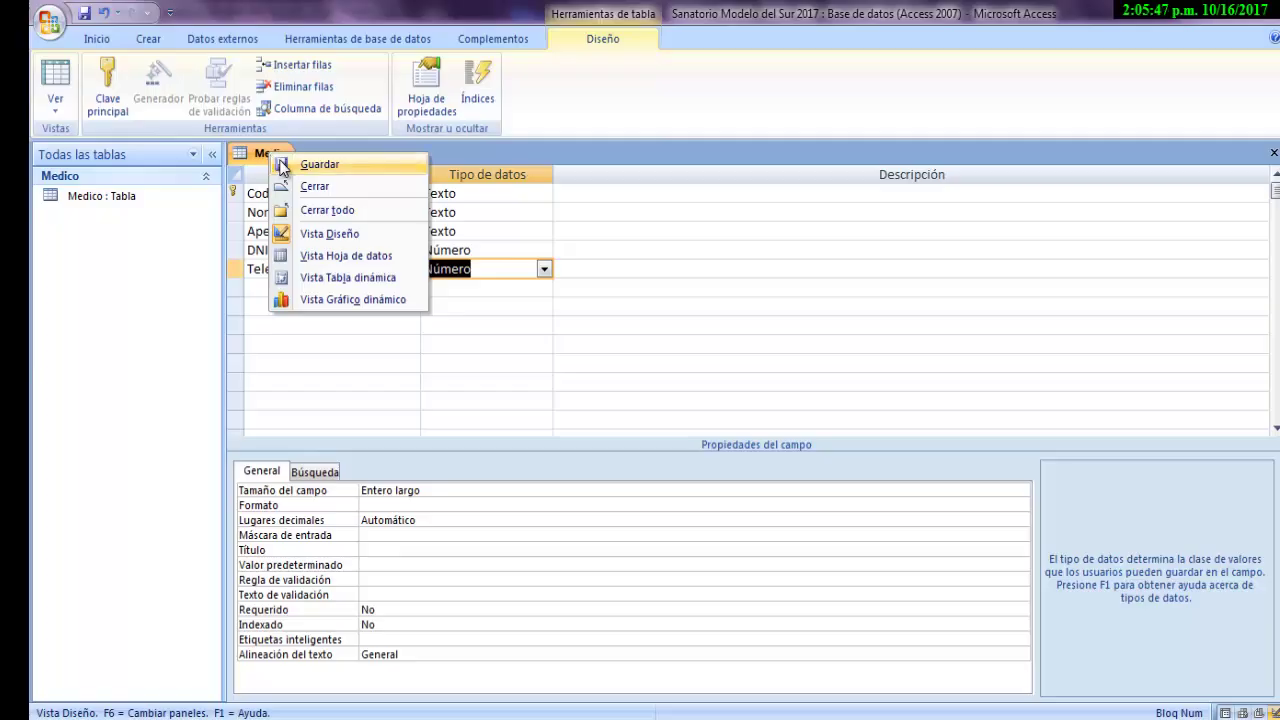
{"action": "left_click", "coordinate": [282, 166]}
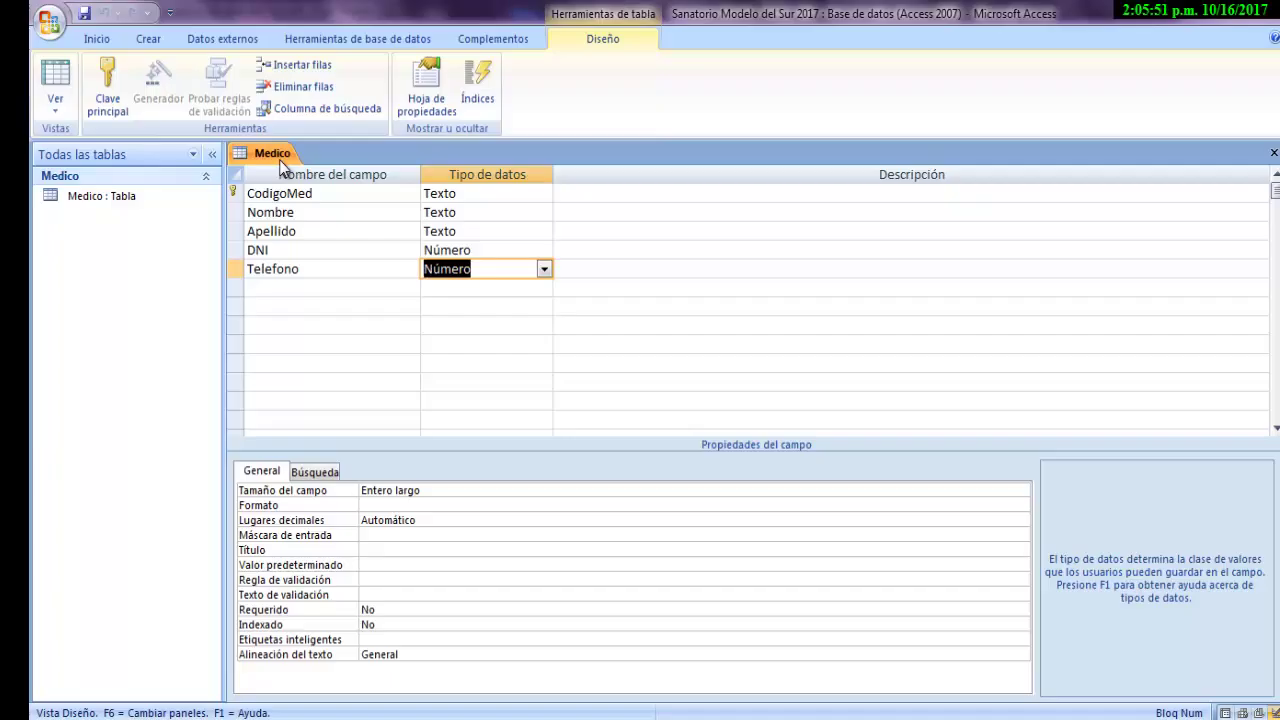
{"action": "right_click", "coordinate": [282, 166]}
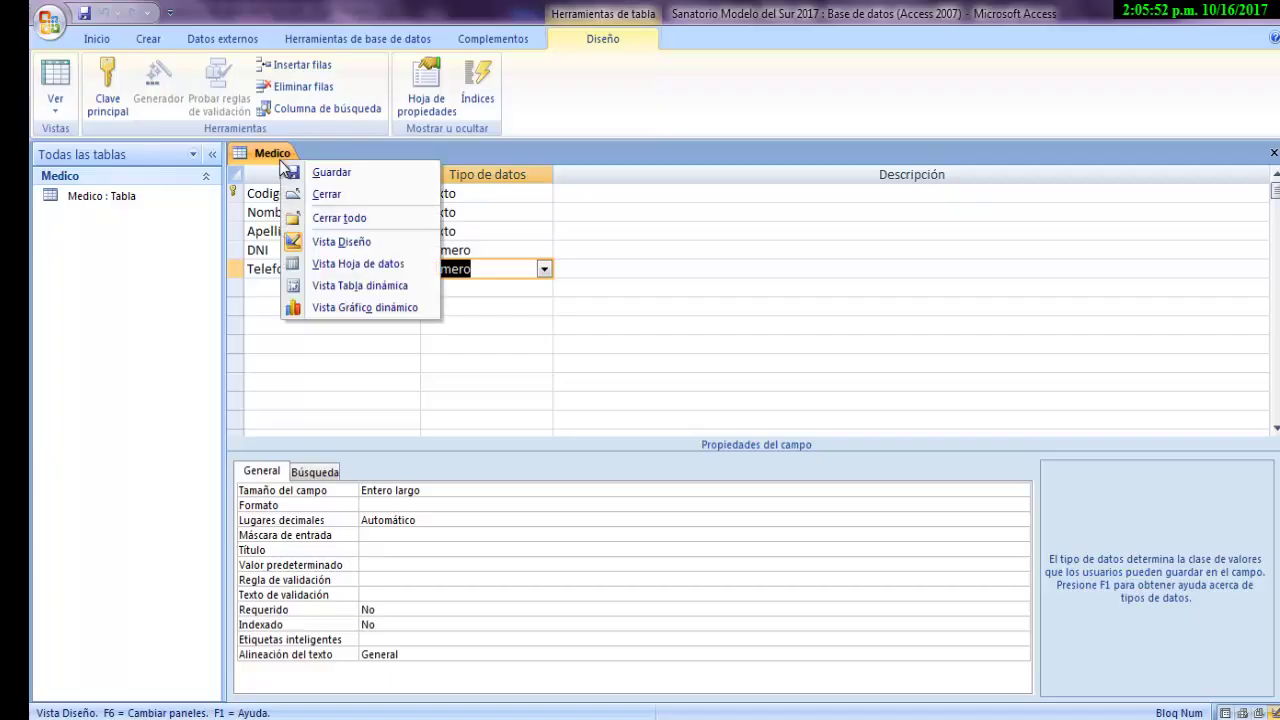
{"action": "left_click", "coordinate": [322, 195]}
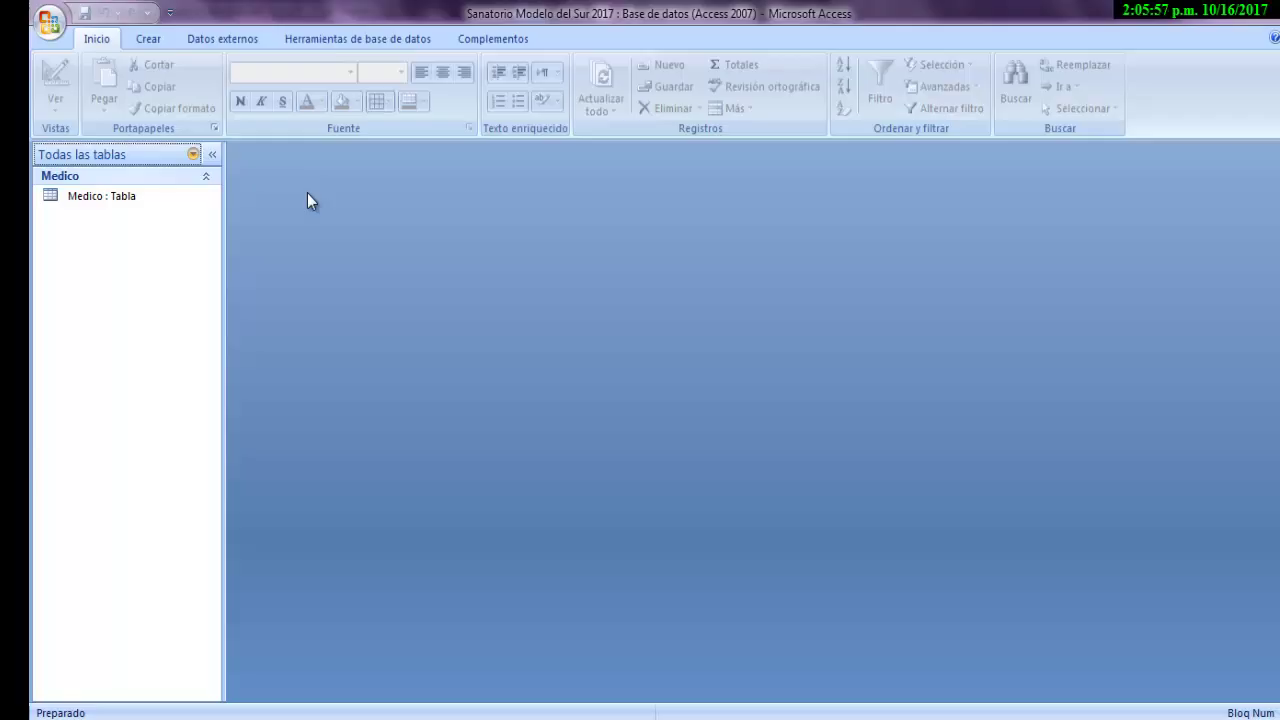
{"action": "left_click", "coordinate": [126, 198]}
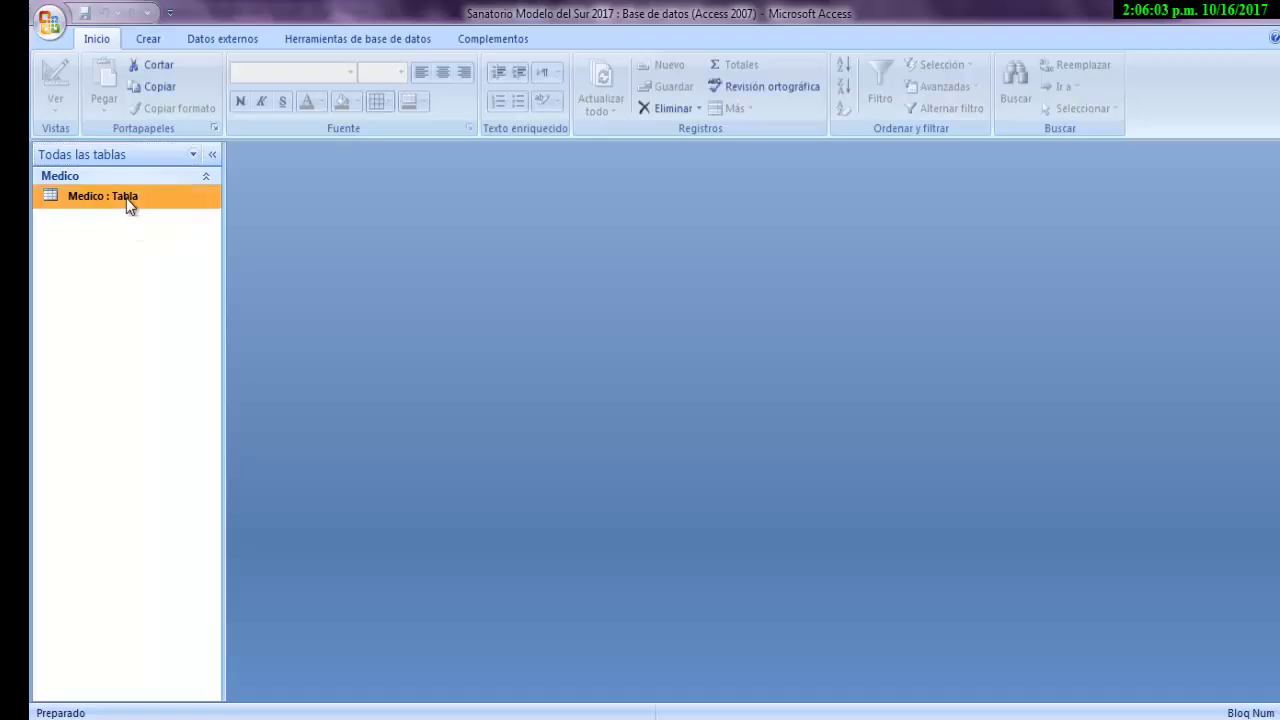
{"action": "double_click", "coordinate": [127, 200]}
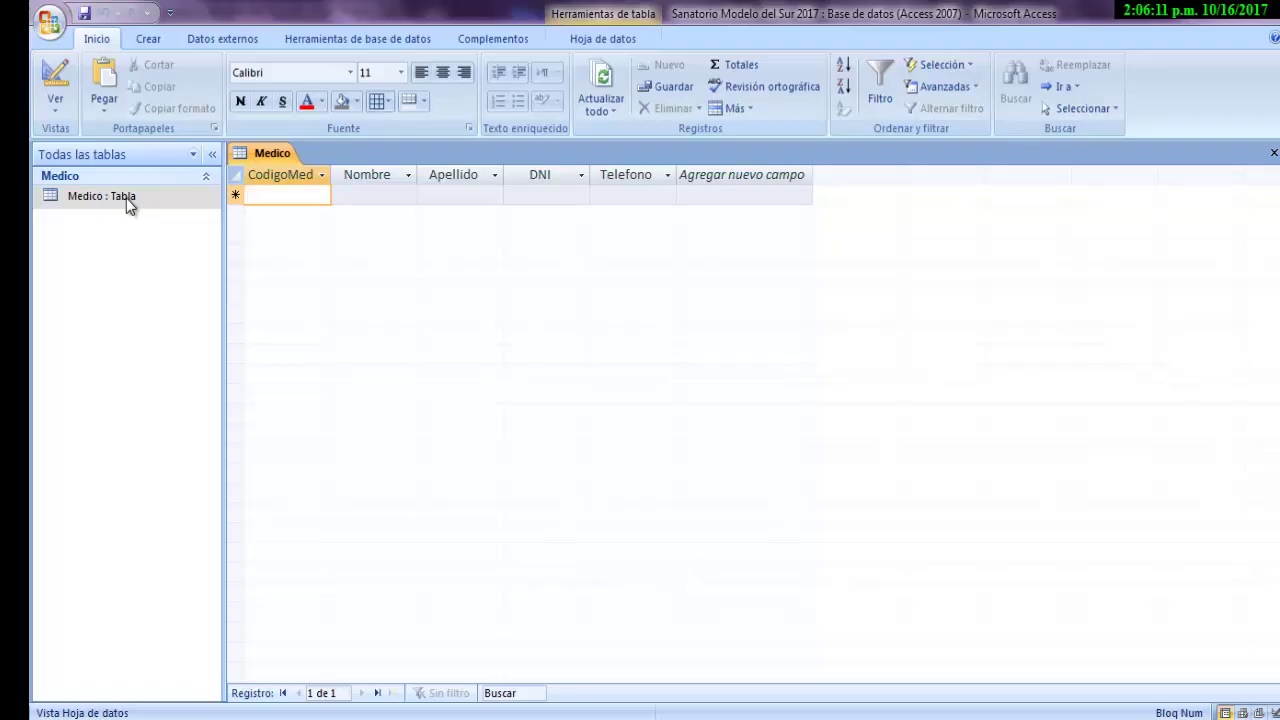
{"action": "left_click", "coordinate": [54, 112]}
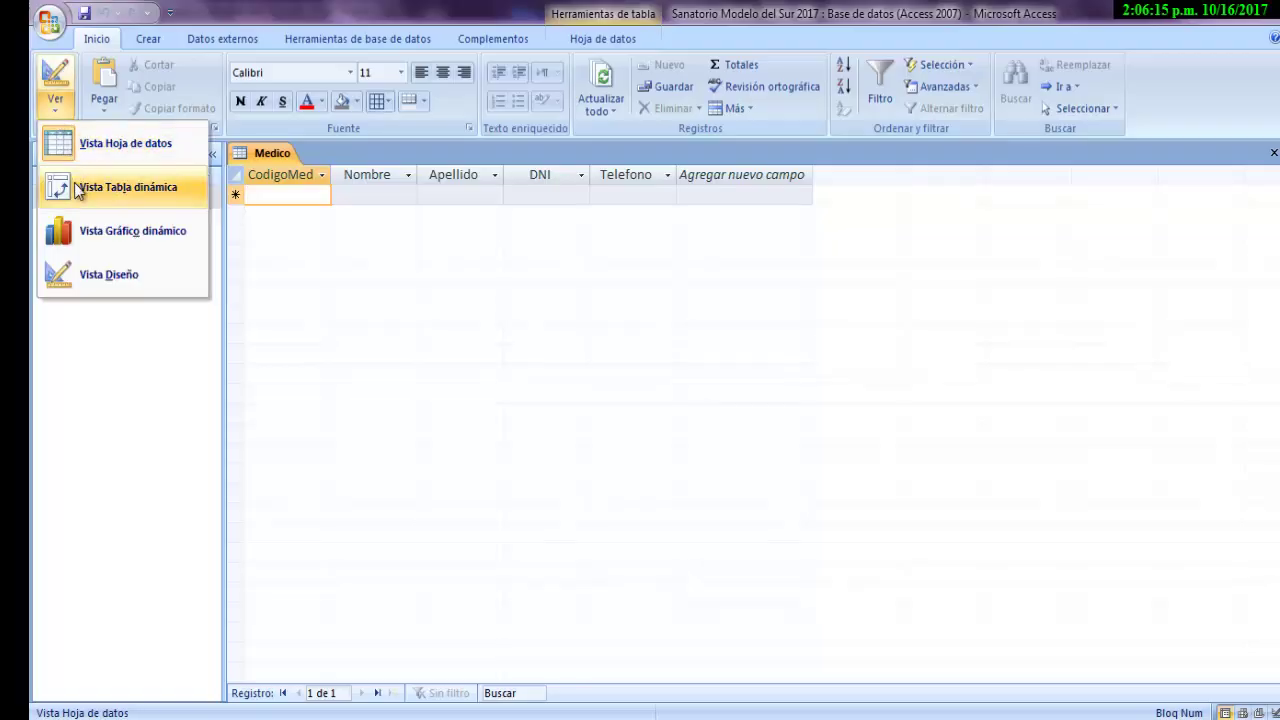
{"action": "left_click", "coordinate": [57, 90]}
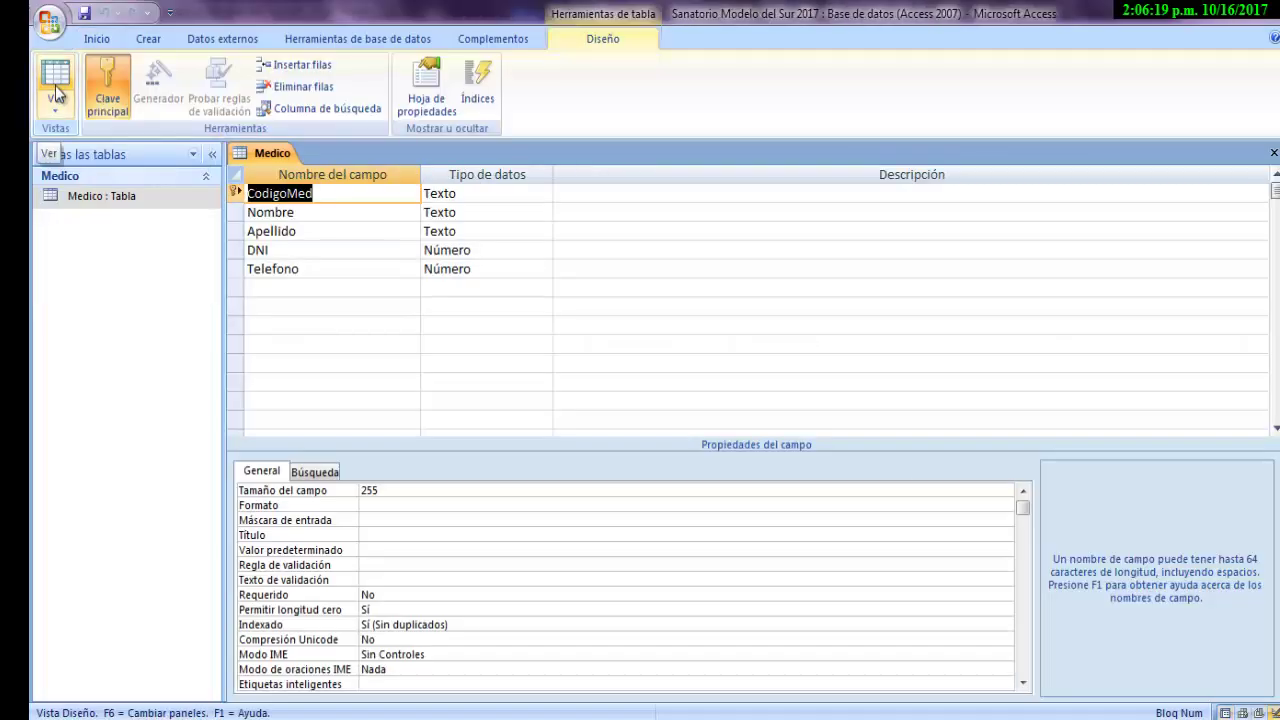
{"action": "left_click", "coordinate": [57, 90]}
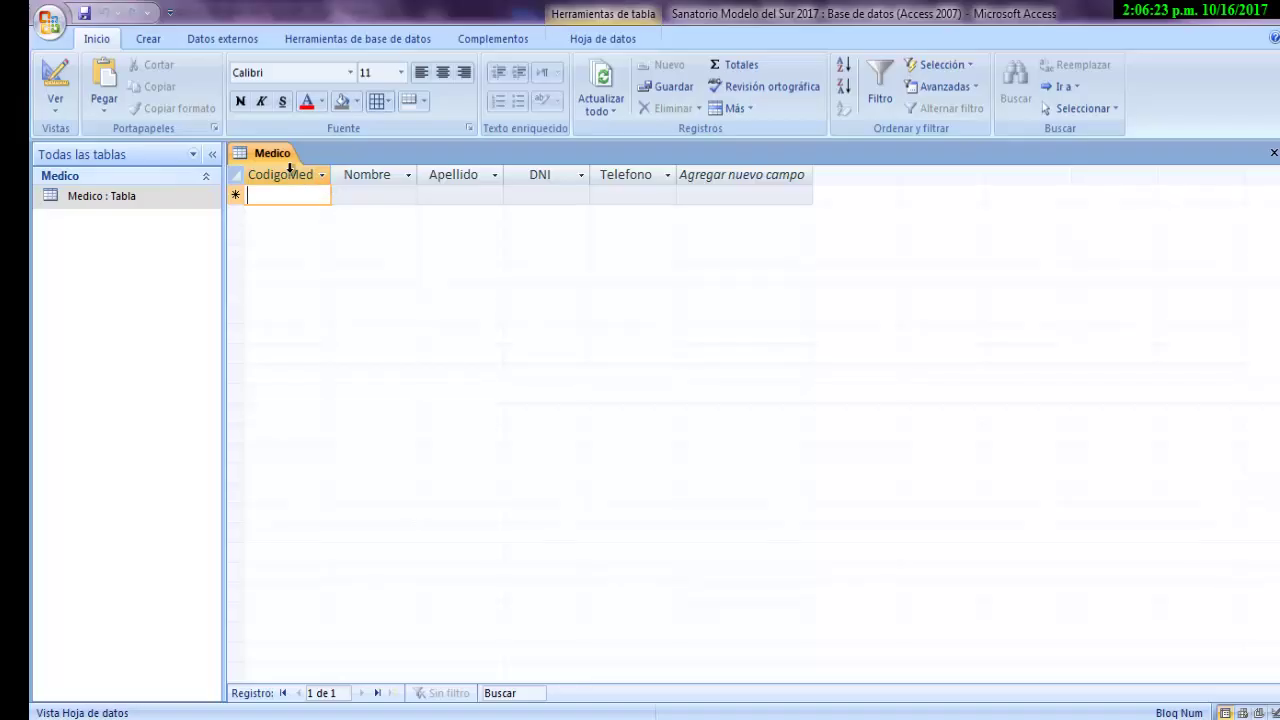
{"action": "right_click", "coordinate": [286, 154]}
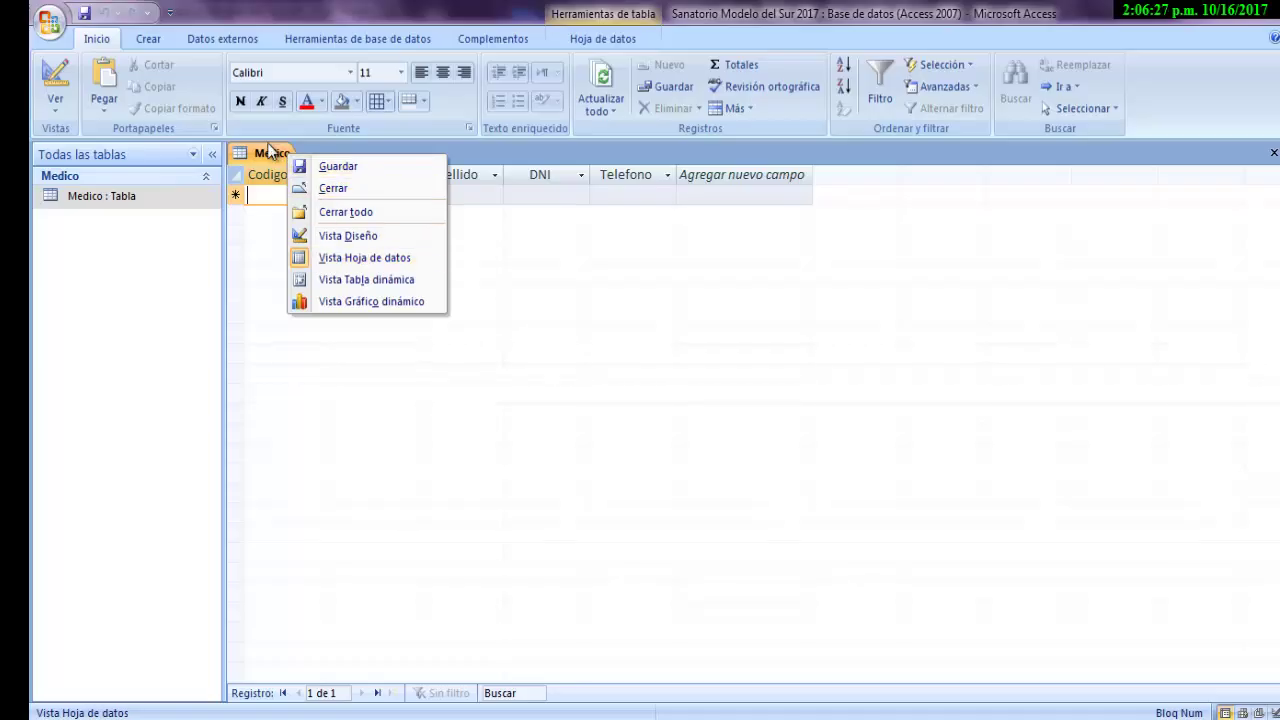
{"action": "left_click", "coordinate": [270, 156]}
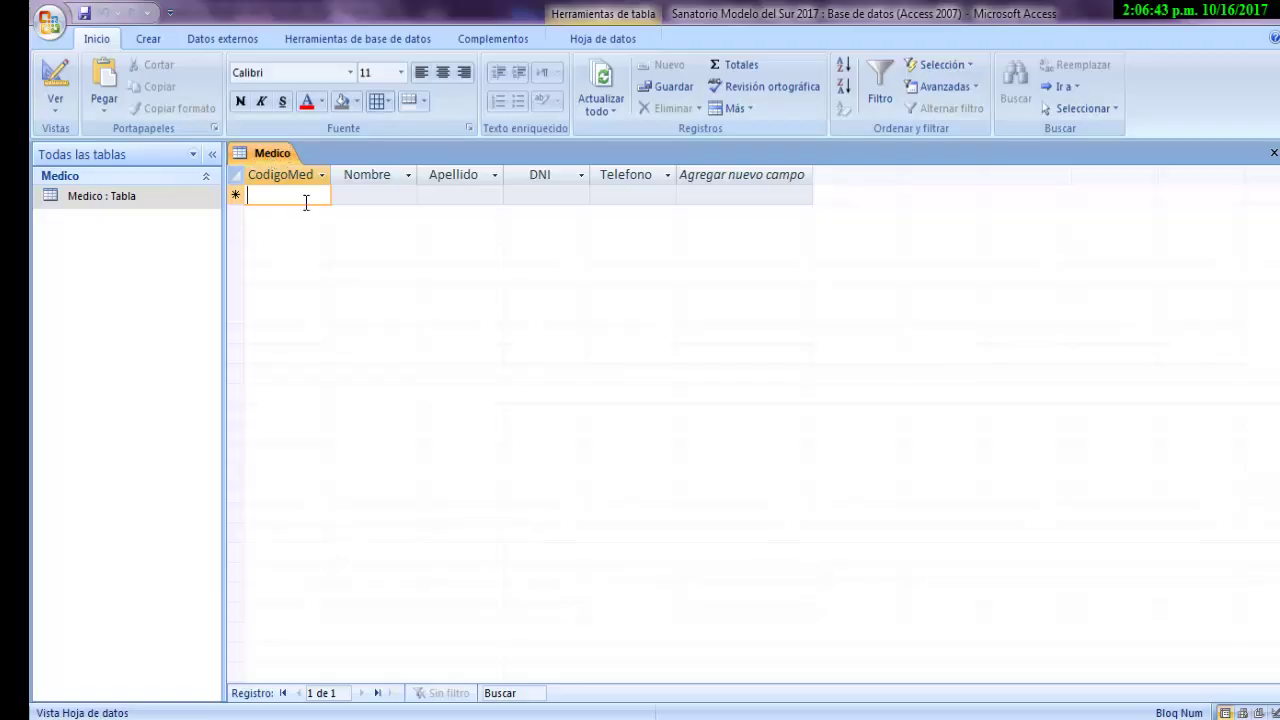
- Enter record MED1 with the doctor's first name, surname, DNI and phone number
{"action": "type", "text": "MED"}
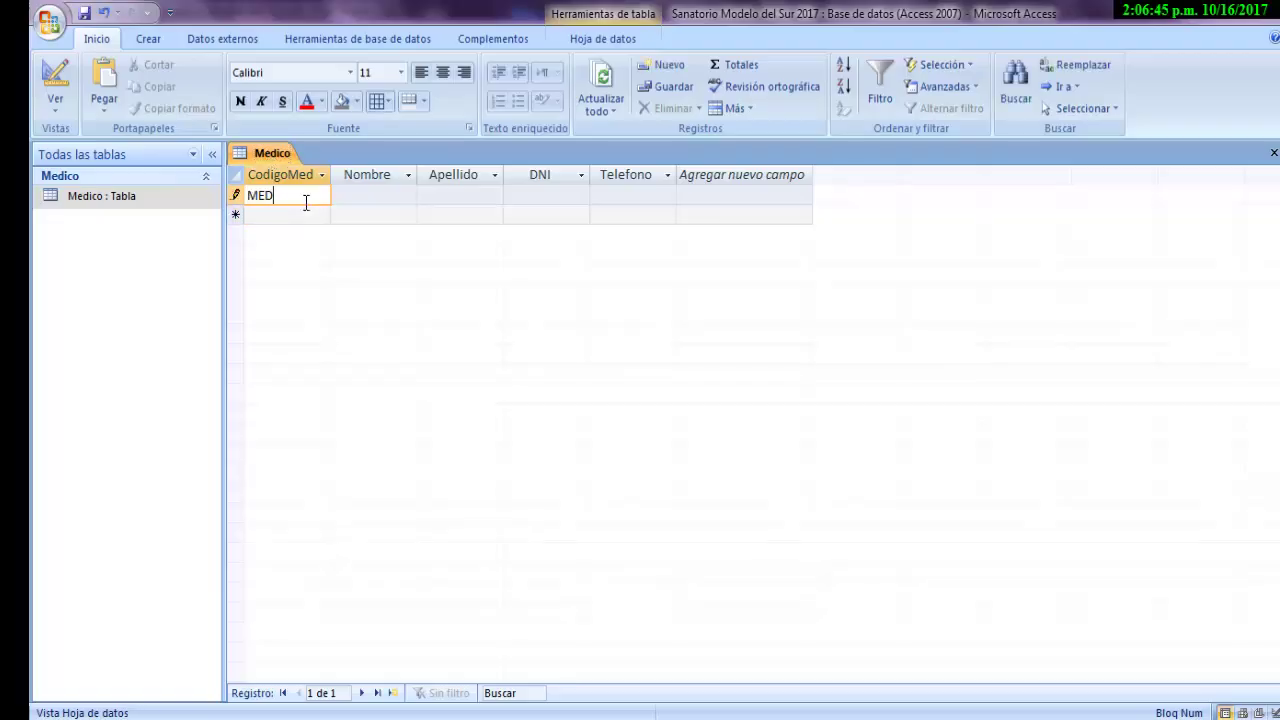
{"action": "type", "text": "1"}
{"action": "key", "text": "Tab"}
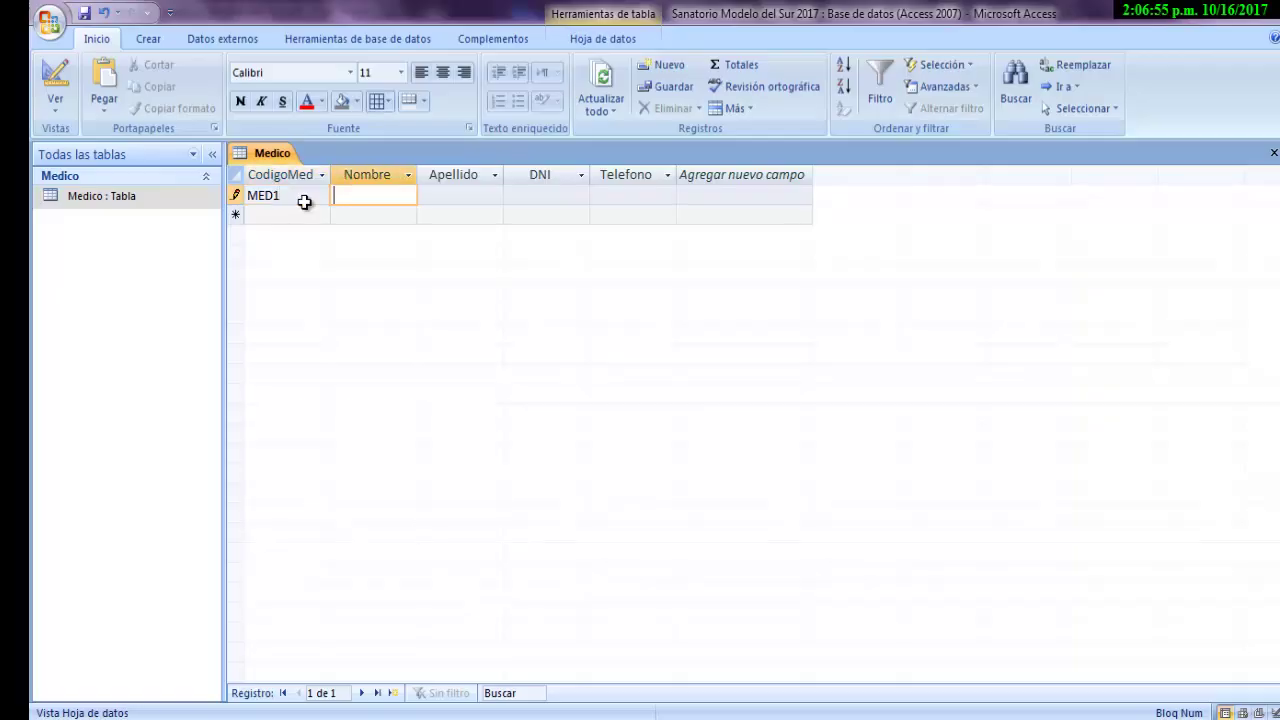
{"action": "type", "text": "Daniel"}
{"action": "key", "text": "Tab"}
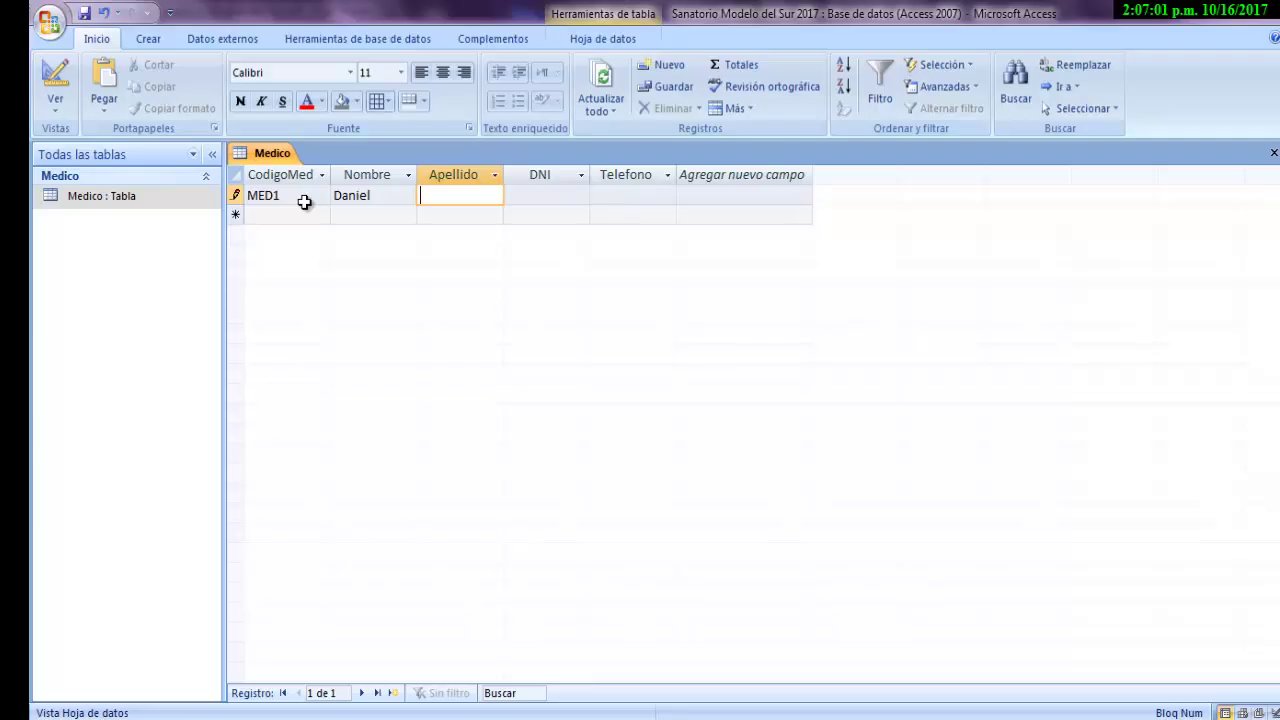
{"action": "type", "text": "Santirso"}
{"action": "key", "text": "Tab"}
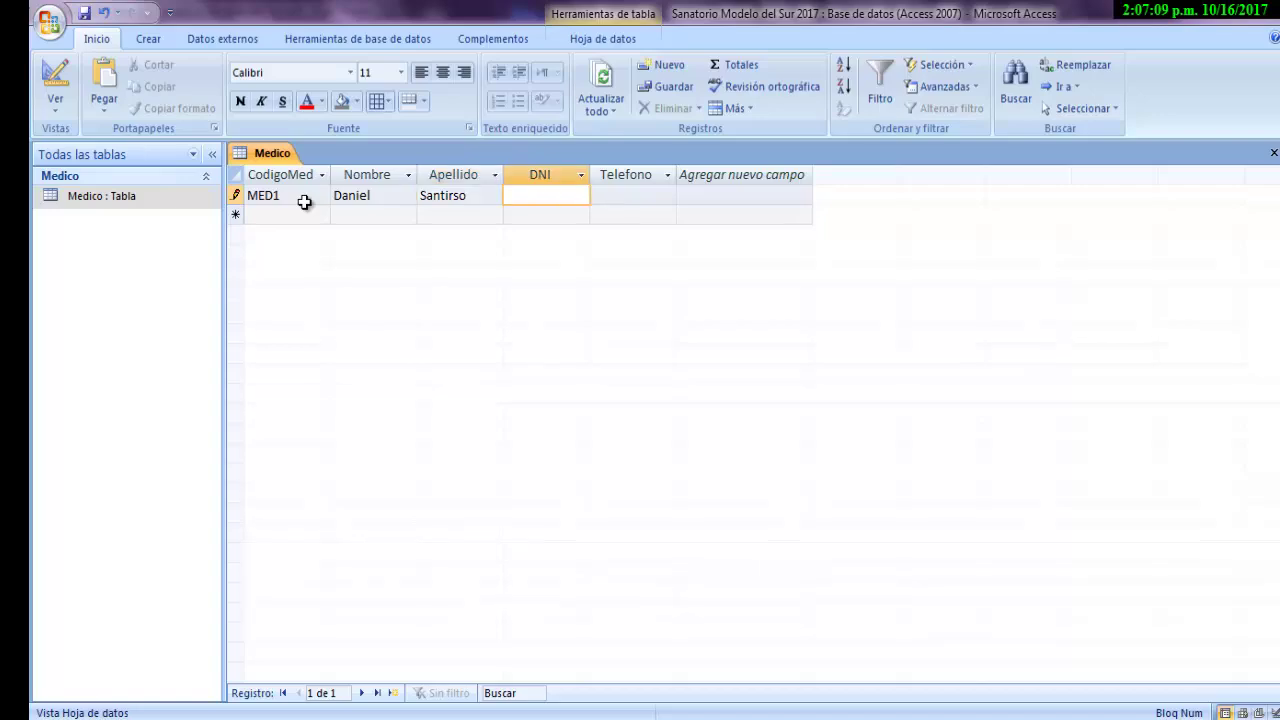
{"action": "type", "text": "2185996"}
{"action": "key", "text": "Tab"}
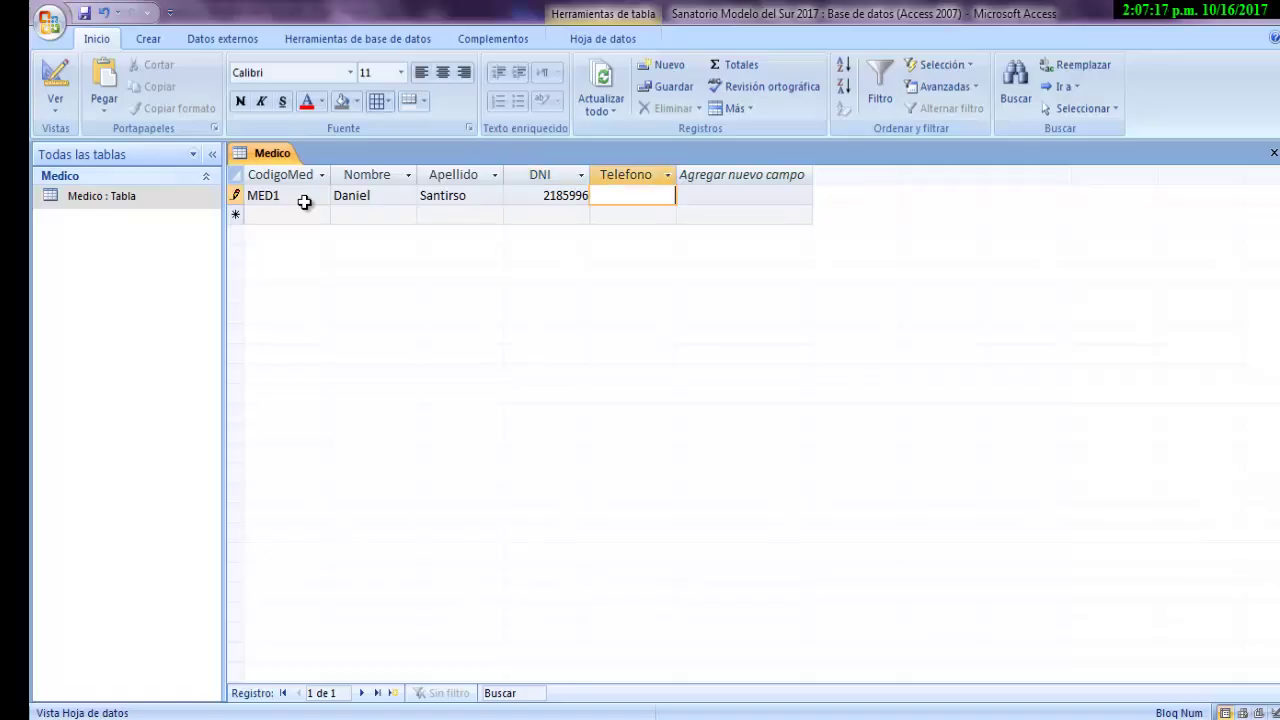
{"action": "type", "text": "4427607"}
{"action": "key", "text": "Tab"}
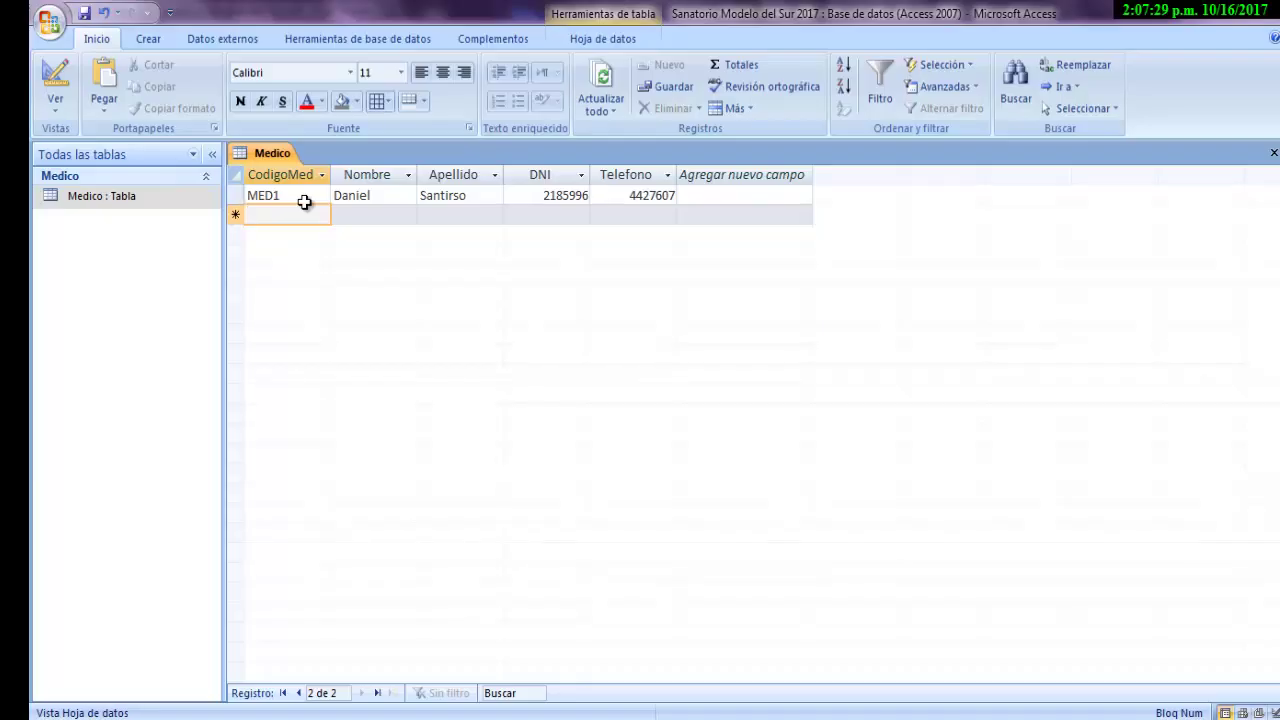
- Type MED2 as the next doctor code, then open and dismiss the Medico tab menu
{"action": "type", "text": "MED"}
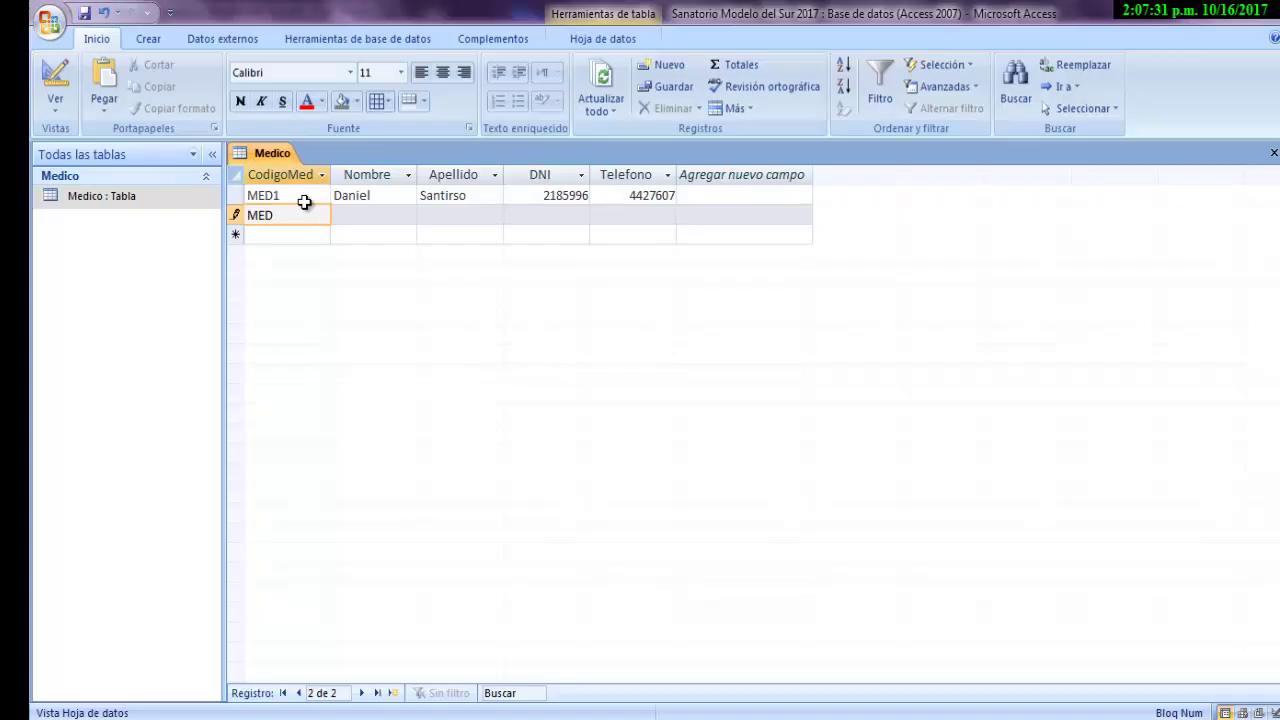
{"action": "type", "text": "2"}
{"action": "right_click", "coordinate": [281, 158]}
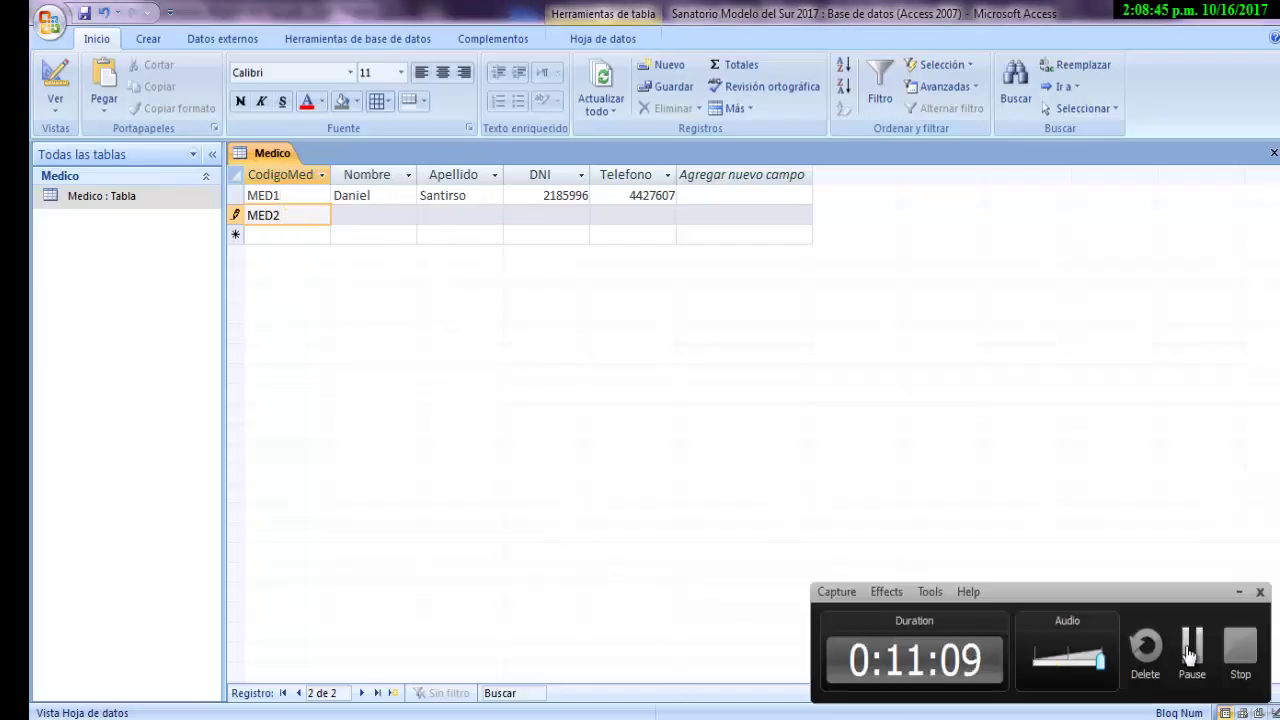
{"action": "left_click", "coordinate": [1187, 649]}
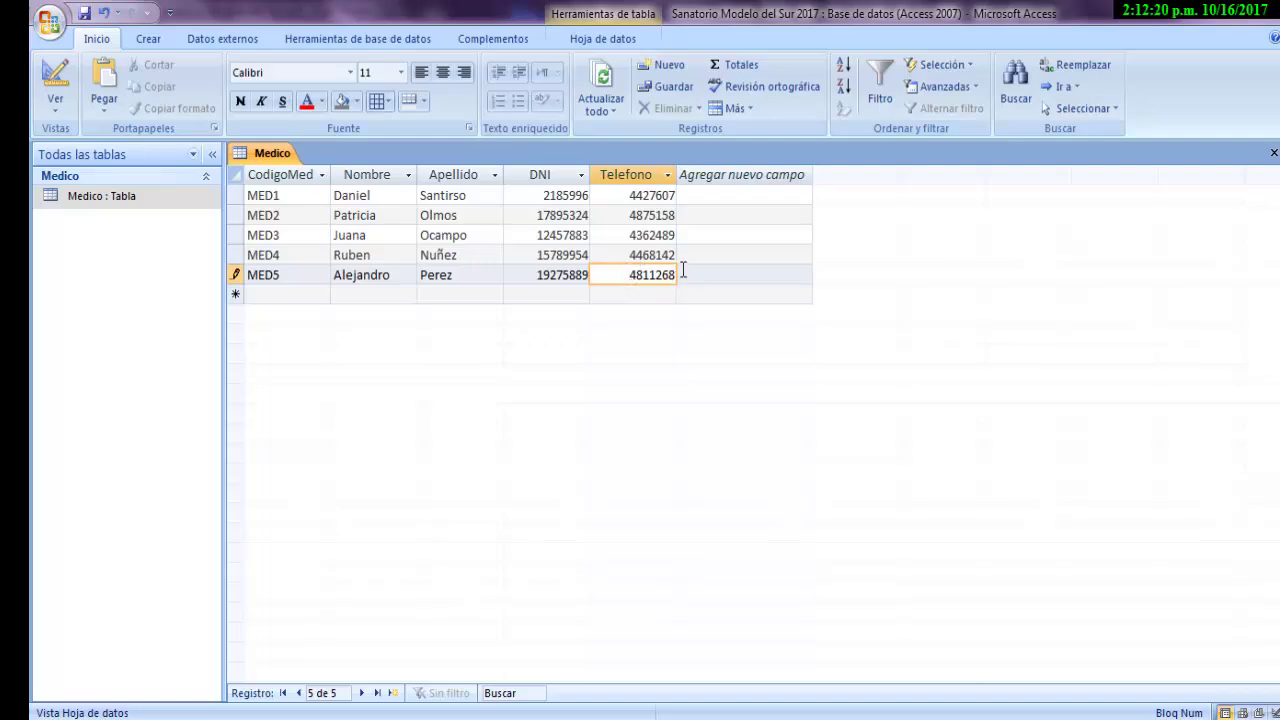
- Commit the MED5 phone value and save the Medico table's records
{"action": "right_click", "coordinate": [271, 151]}
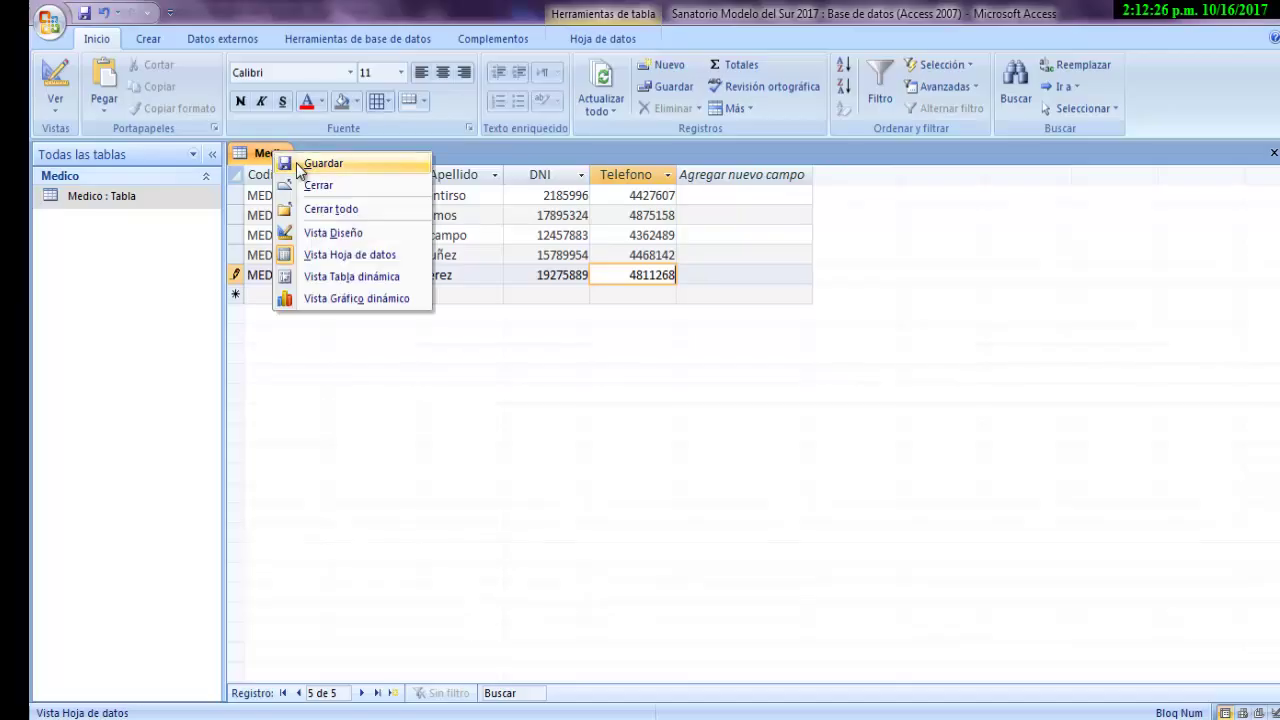
{"action": "left_click", "coordinate": [298, 166]}
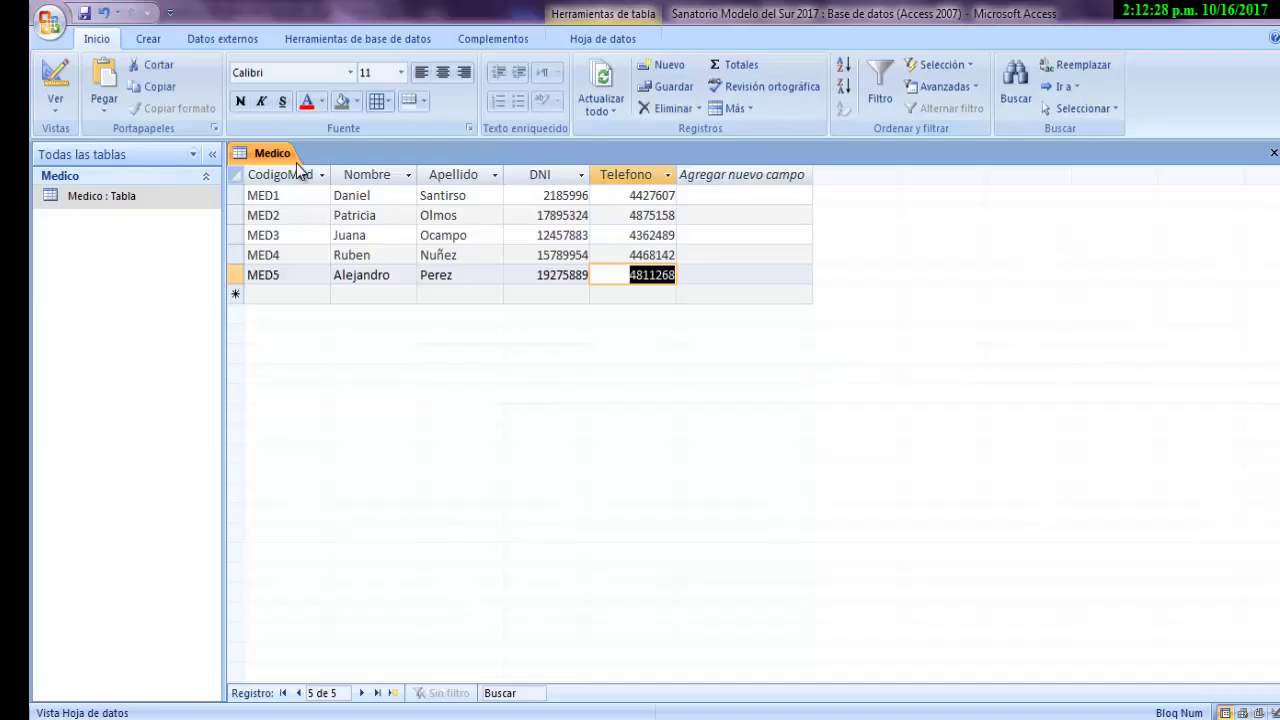
{"action": "left_click", "coordinate": [736, 270]}
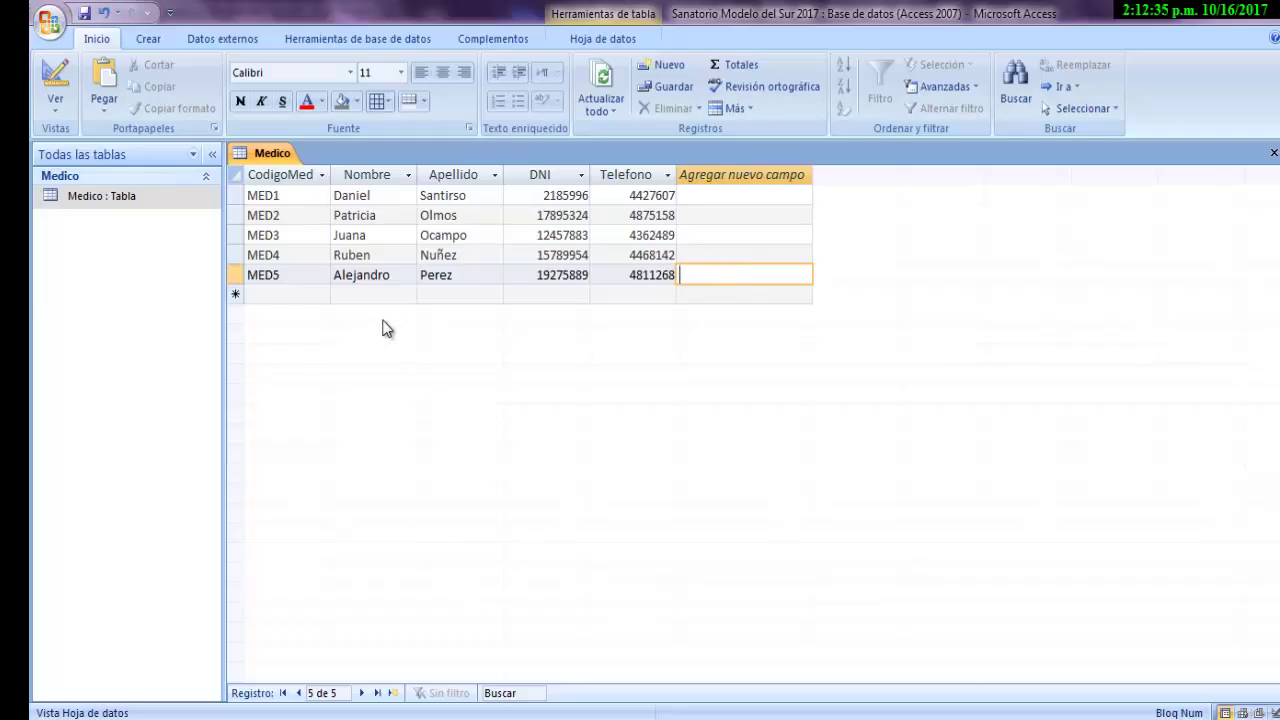
{"action": "right_click", "coordinate": [263, 154]}
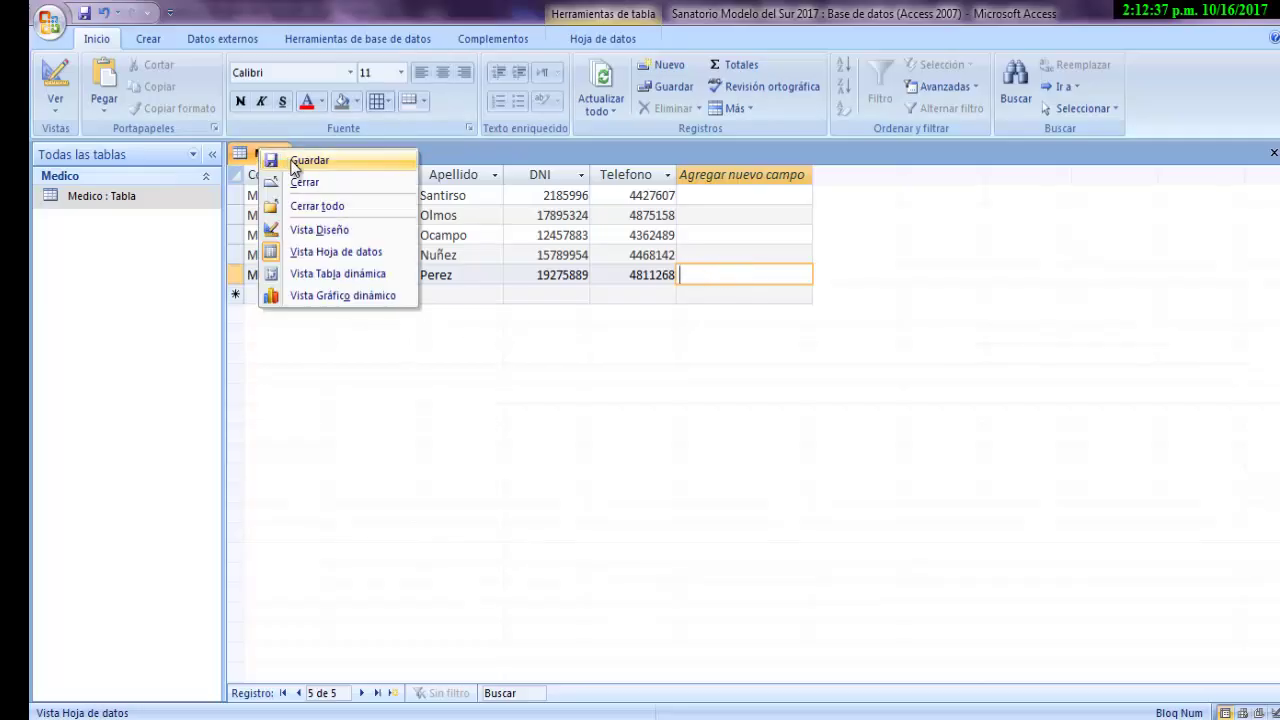
{"action": "left_click", "coordinate": [298, 162]}
- Close Medico, reopen it from the navigation pane to review the records, then close it again
{"action": "right_click", "coordinate": [292, 161]}
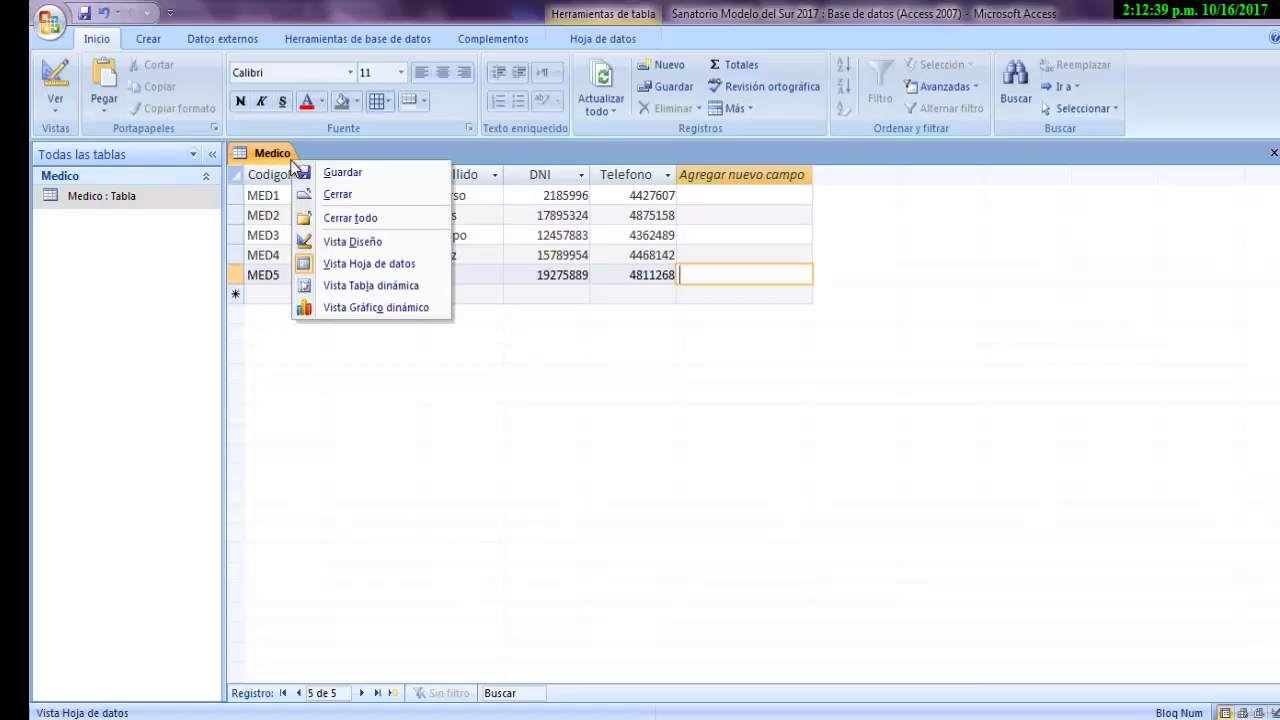
{"action": "left_click", "coordinate": [321, 199]}
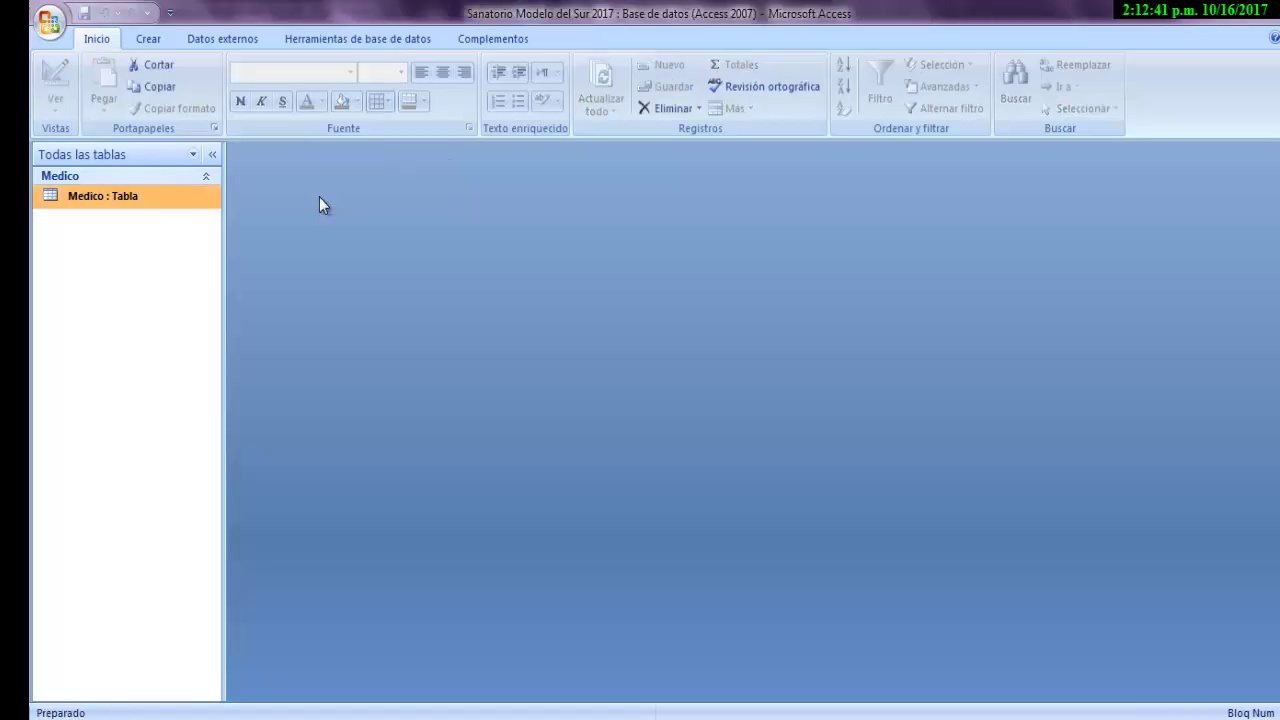
{"action": "double_click", "coordinate": [64, 204]}
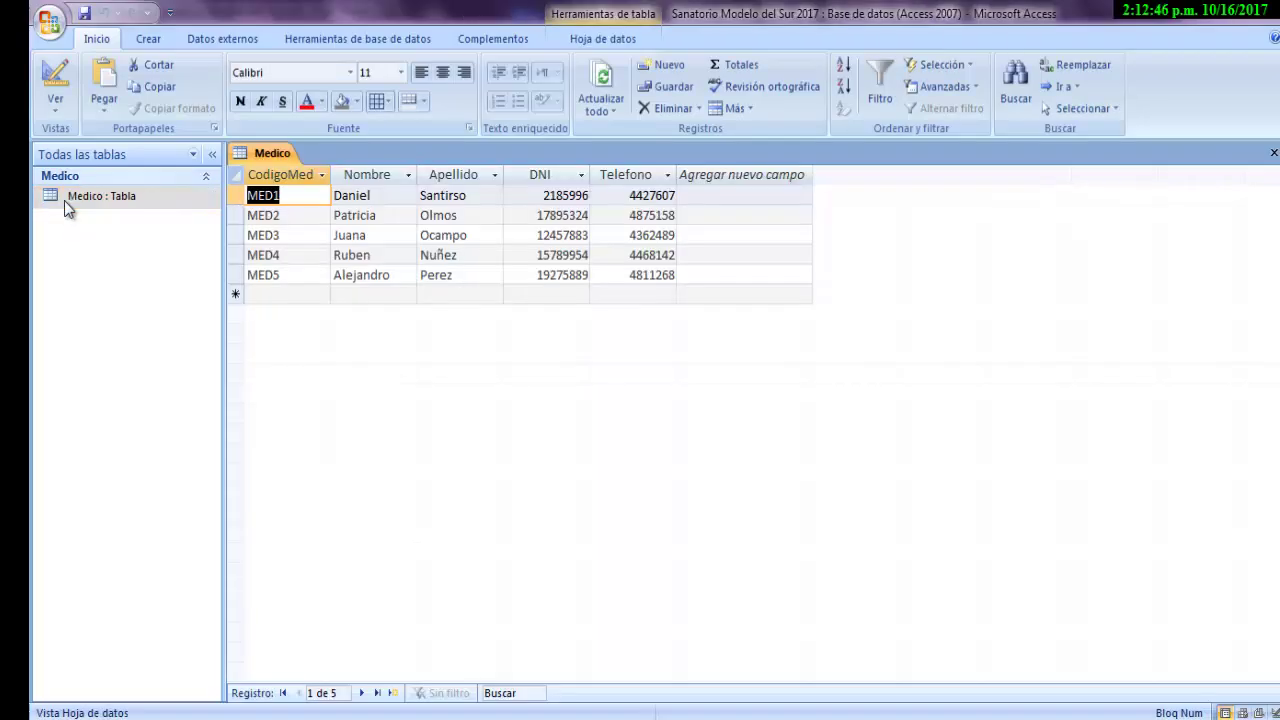
{"action": "right_click", "coordinate": [270, 160]}
{"action": "left_click", "coordinate": [297, 187]}
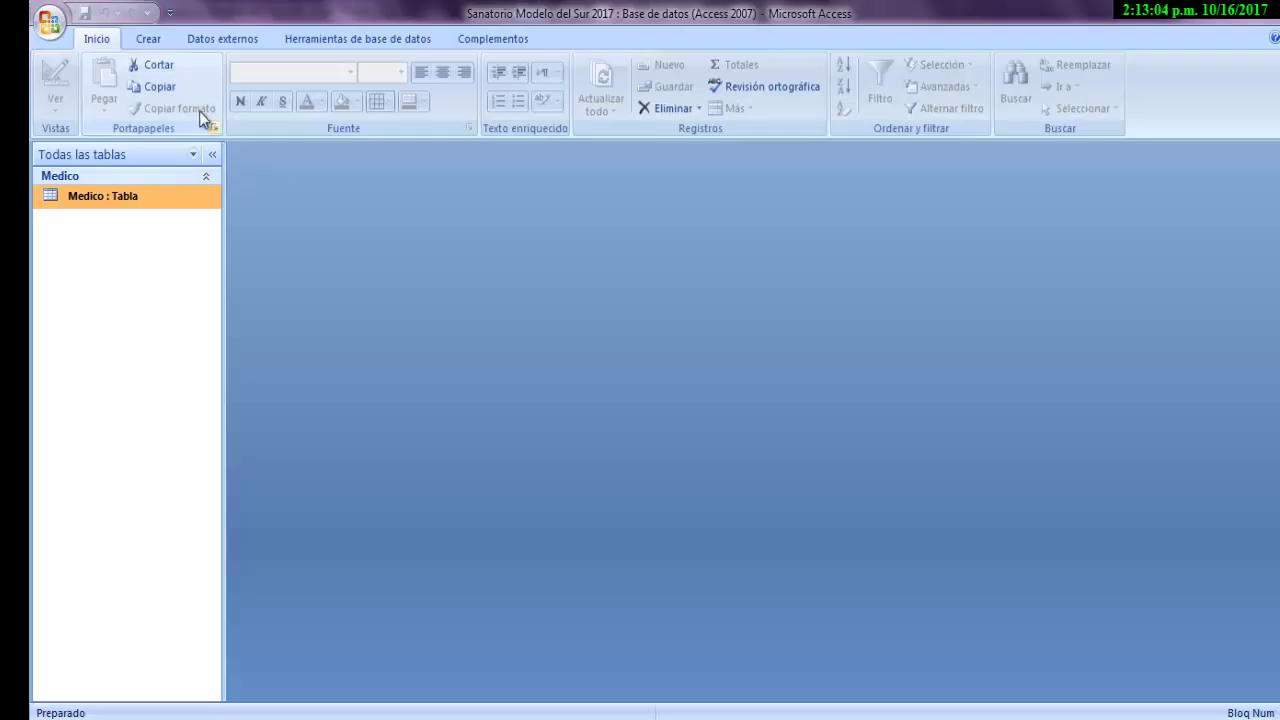
- Create a new table in Design view after checking the Paciente layout in the exercise PDF
{"action": "left_click", "coordinate": [152, 40]}
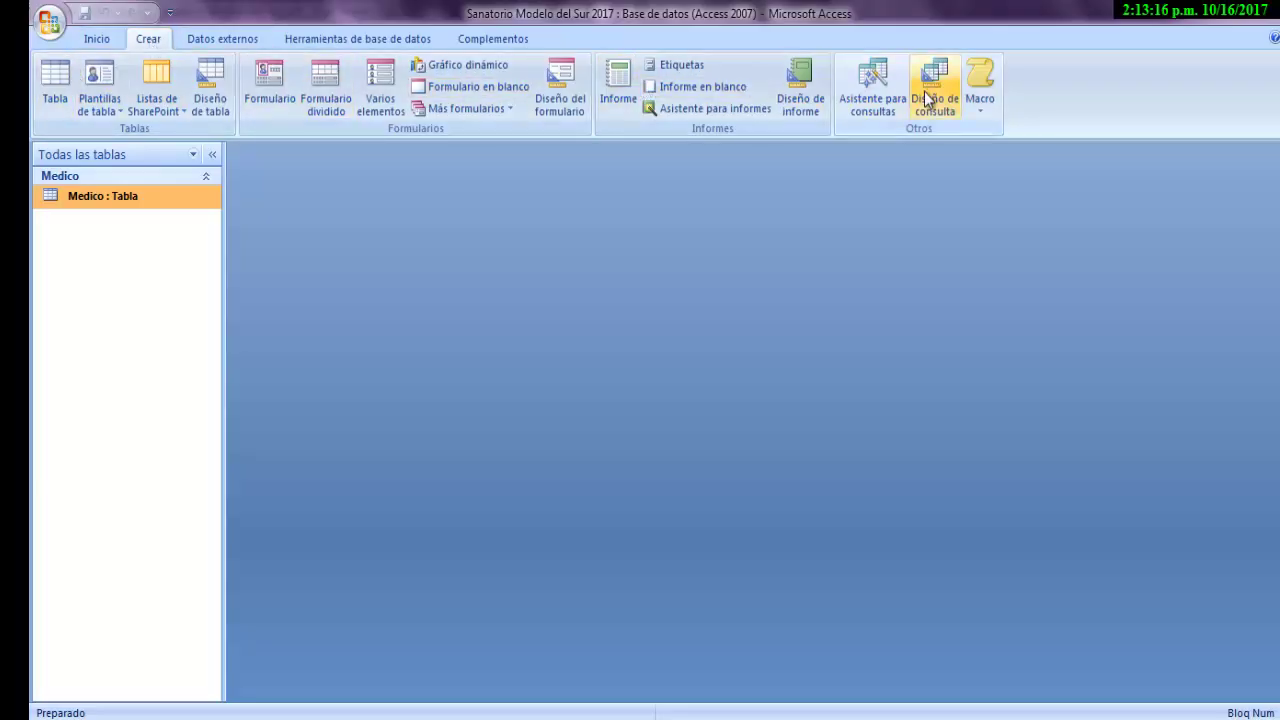
{"action": "left_click", "coordinate": [207, 103]}
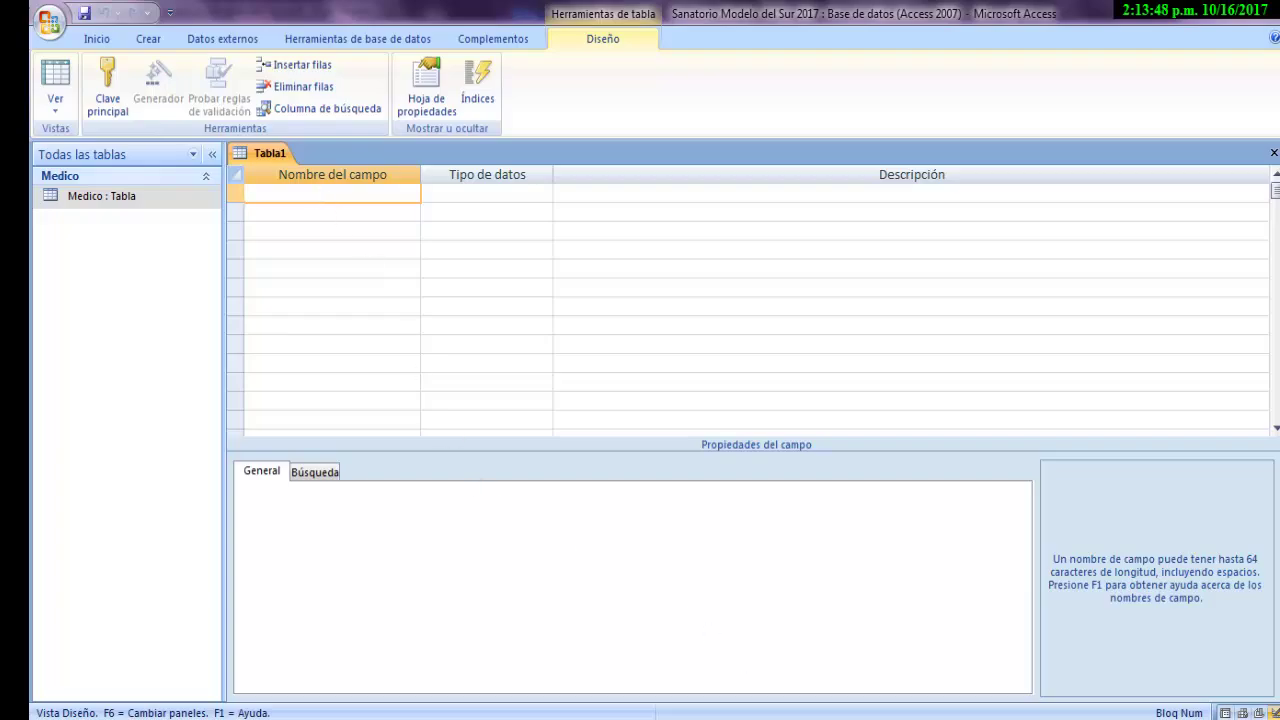
{"action": "key", "text": "alt+Tab"}
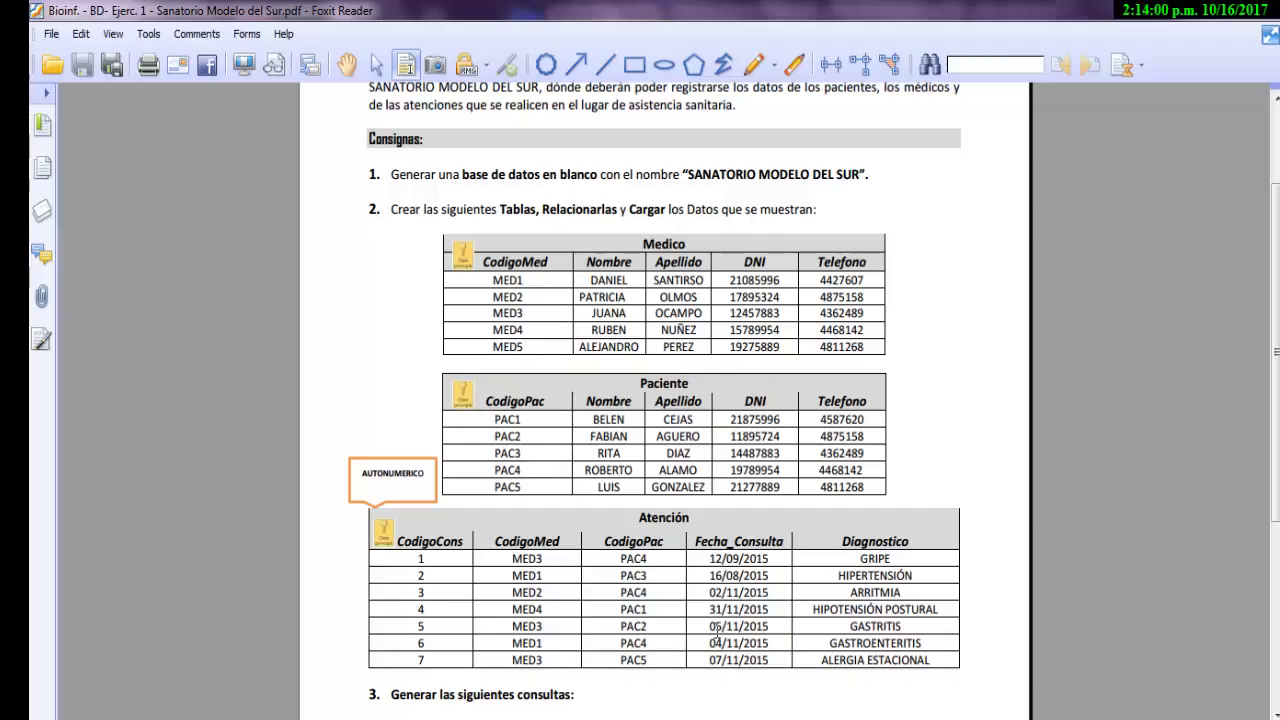
{"action": "mouse_move", "coordinate": [680, 708]}
{"action": "left_click", "coordinate": [680, 640]}
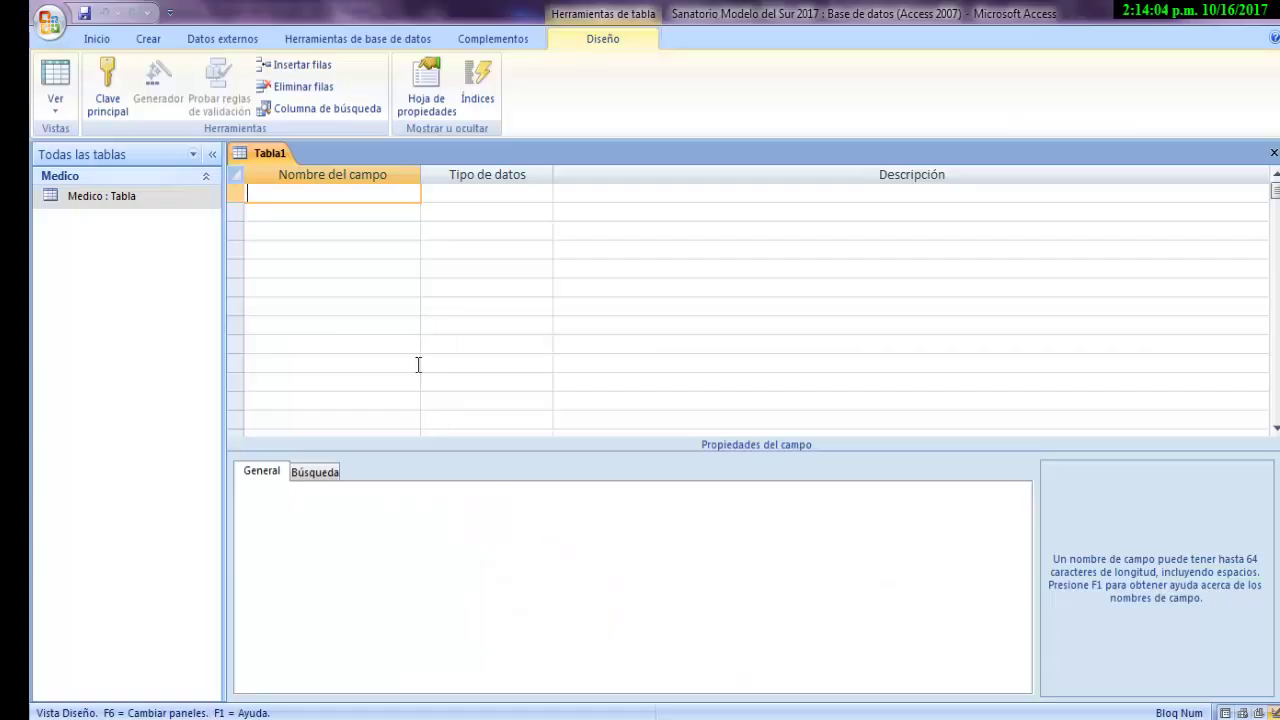
- Name the first field CodigoPac and set it as the table's primary key
{"action": "type", "text": "CodigoPac"}
{"action": "key", "text": "Tab"}
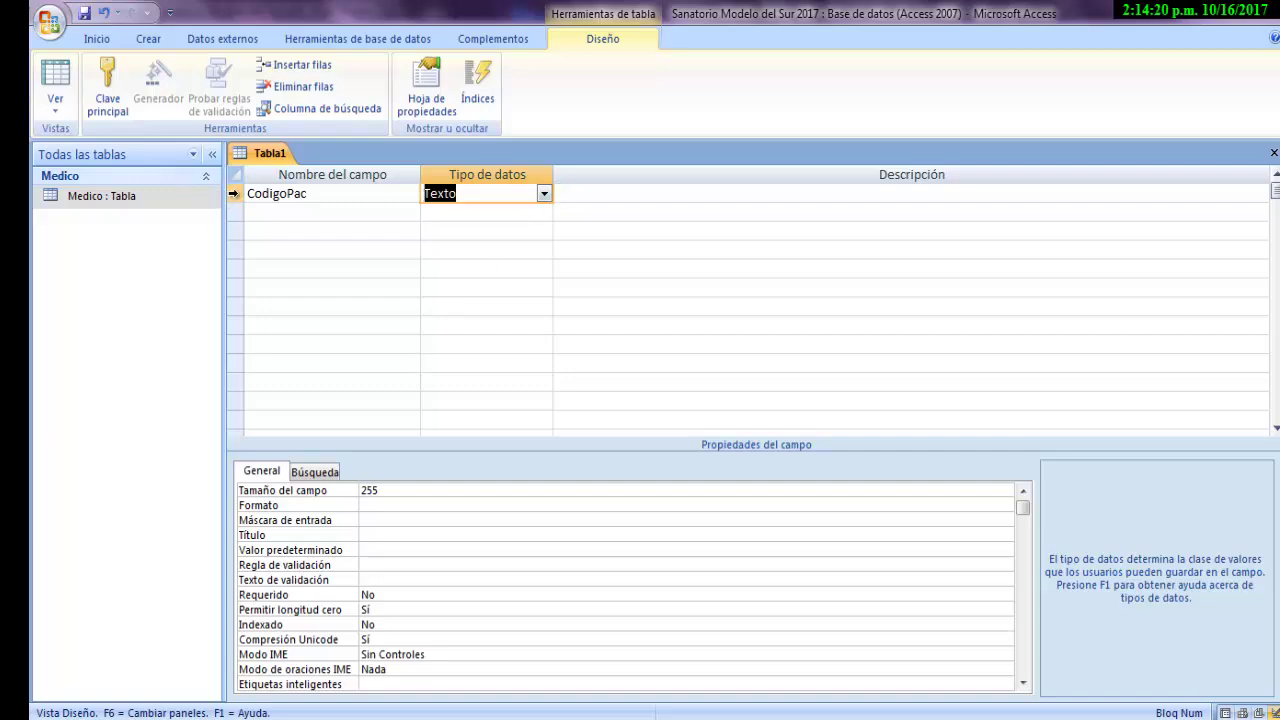
{"action": "left_click", "coordinate": [235, 194]}
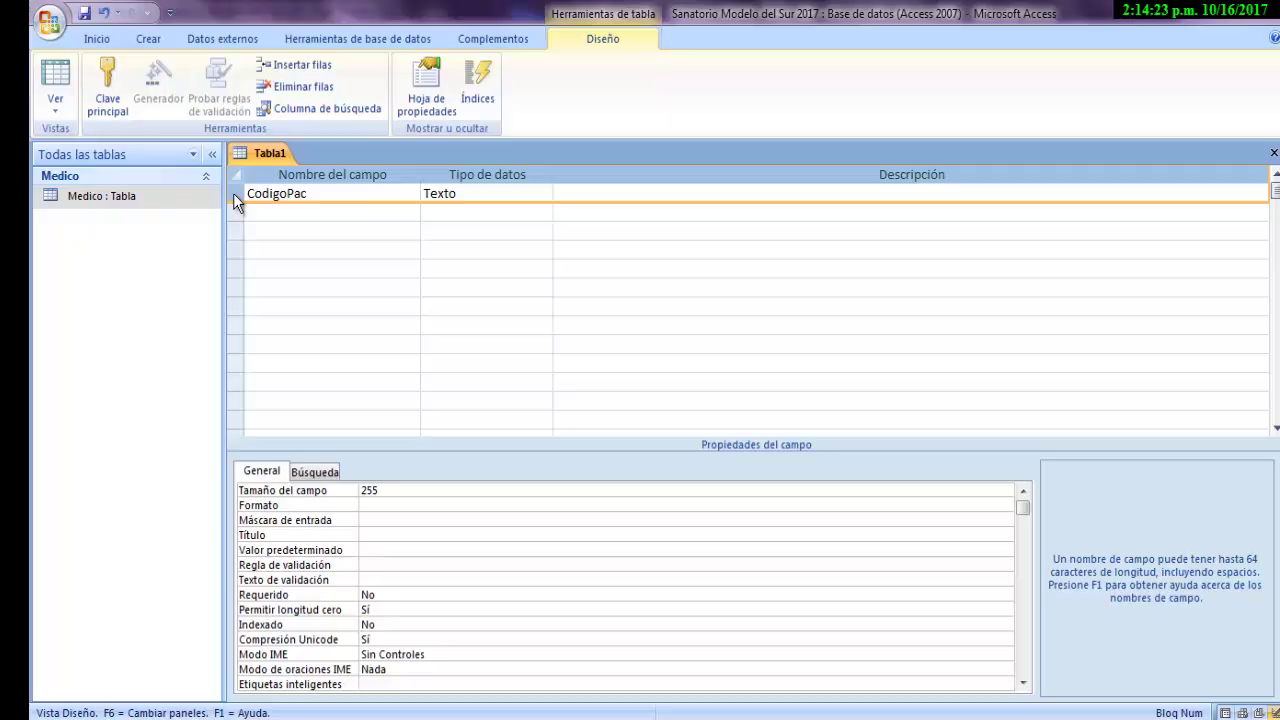
{"action": "right_click", "coordinate": [234, 197]}
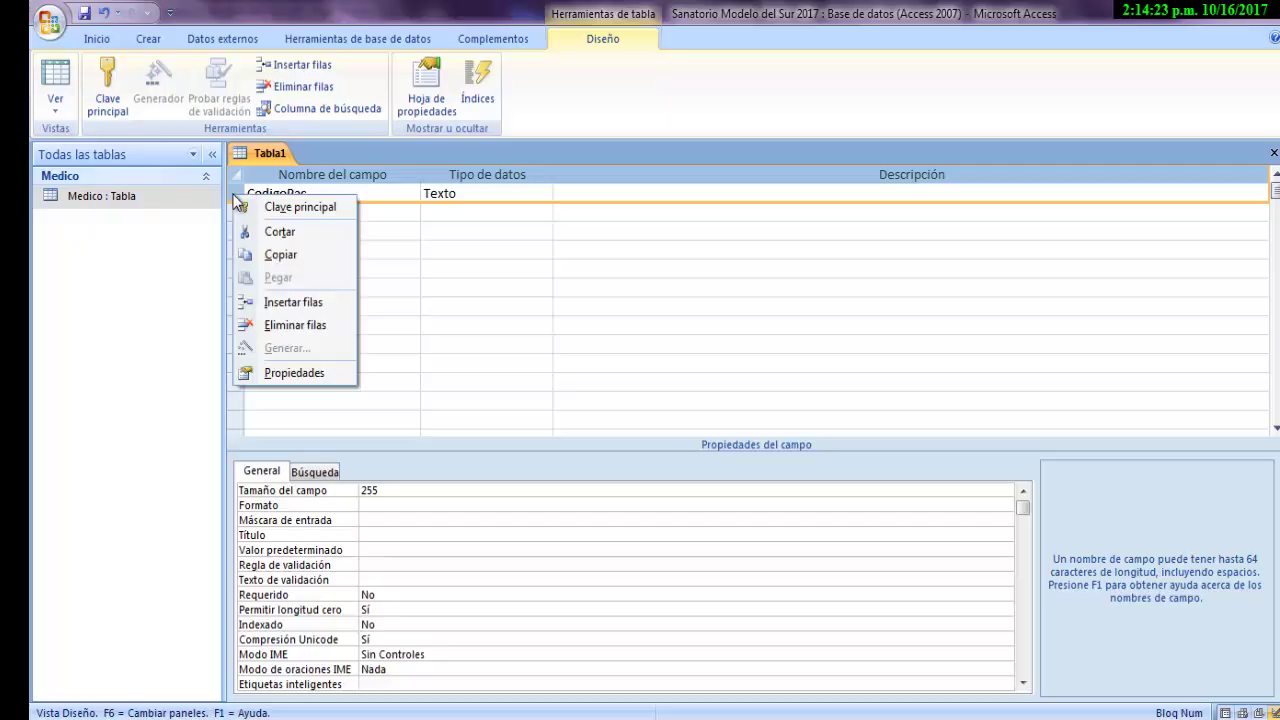
{"action": "left_click", "coordinate": [287, 210]}
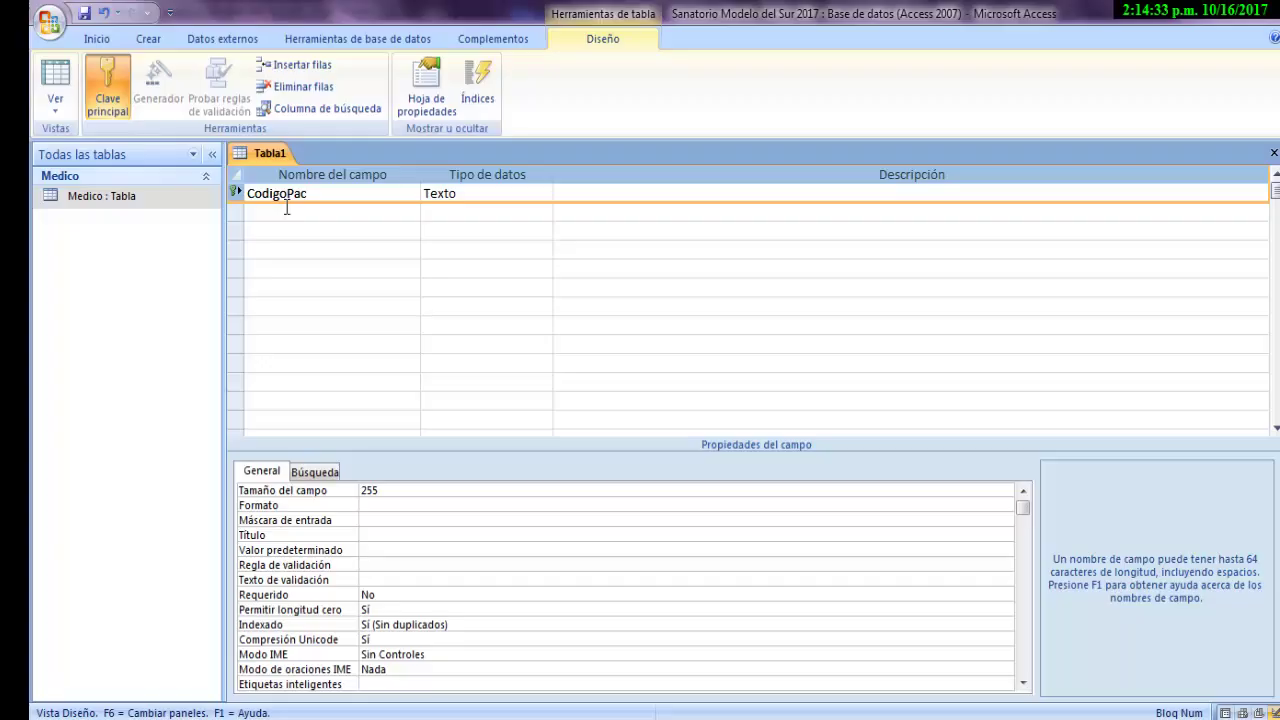
- Add Nombre and Apellido as Text fields below CodigoPac
{"action": "left_click", "coordinate": [286, 213]}
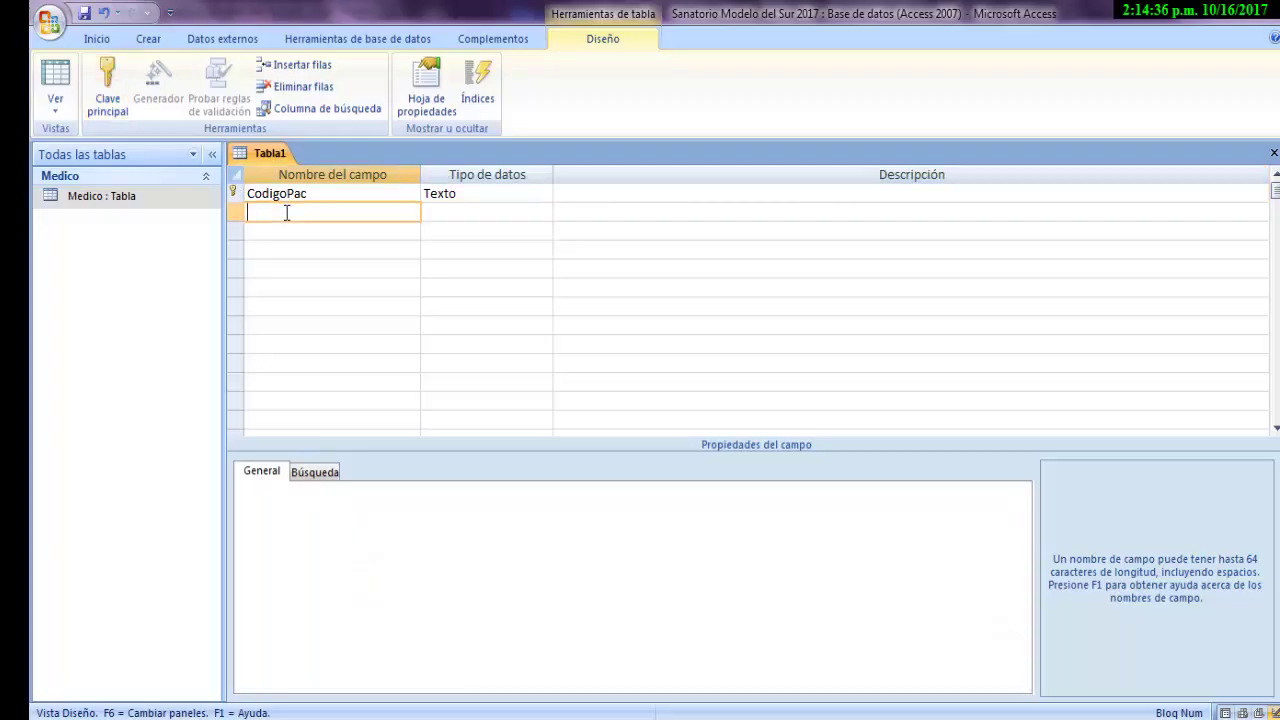
{"action": "type", "text": "Nombre"}
{"action": "key", "text": "Return"}
{"action": "key", "text": "Return"}
{"action": "key", "text": "Return"}
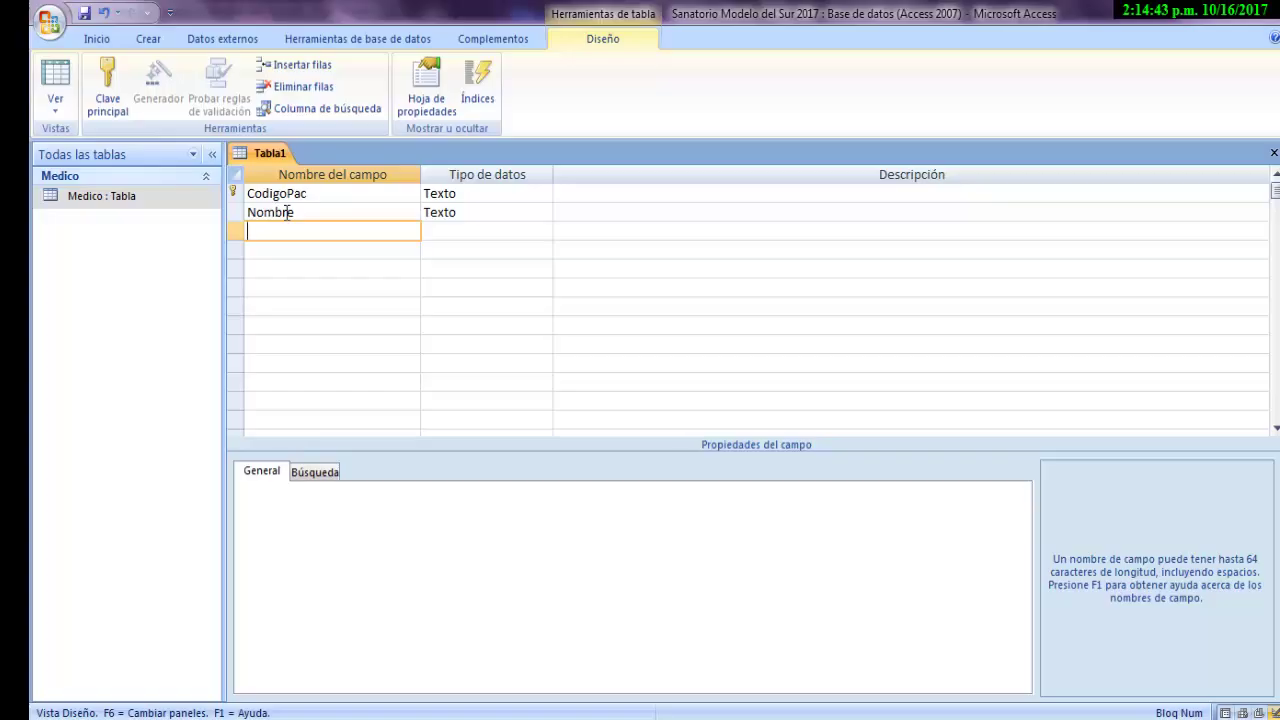
{"action": "type", "text": "Apellido"}
{"action": "key", "text": "Return"}
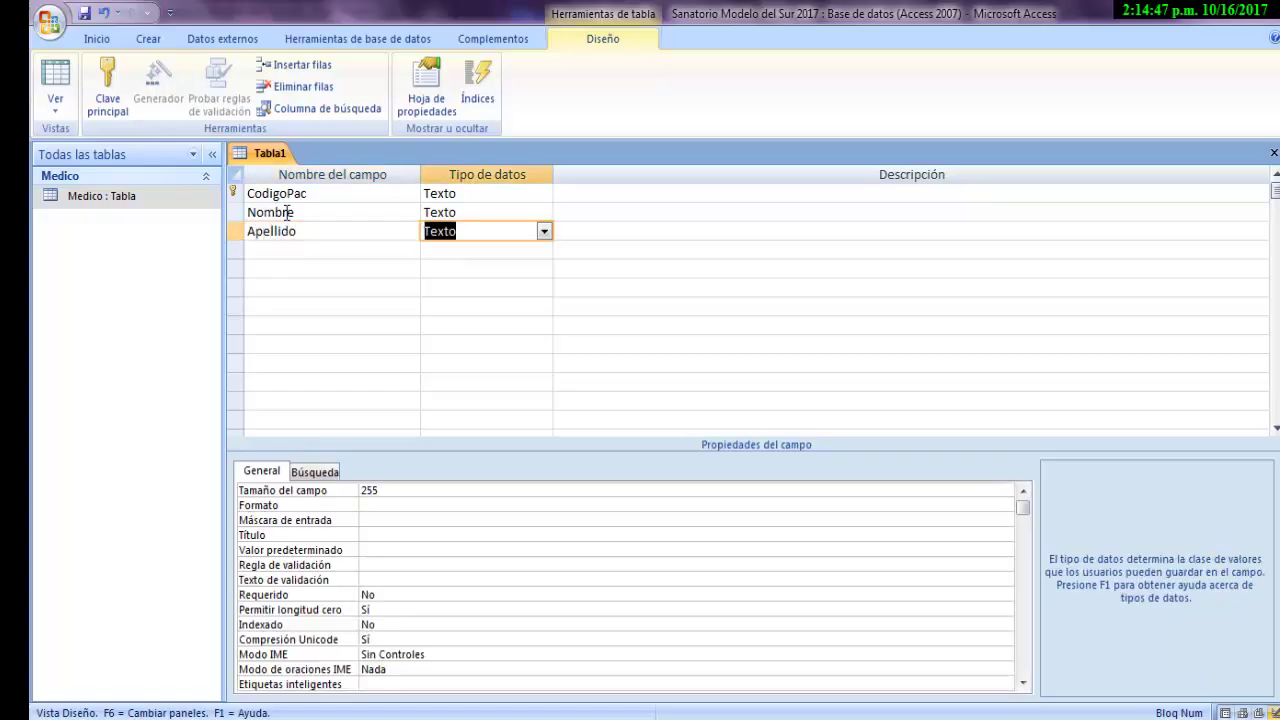
{"action": "key", "text": "Return"}
- Add a DNI field with data type Número
{"action": "key", "text": "Return"}
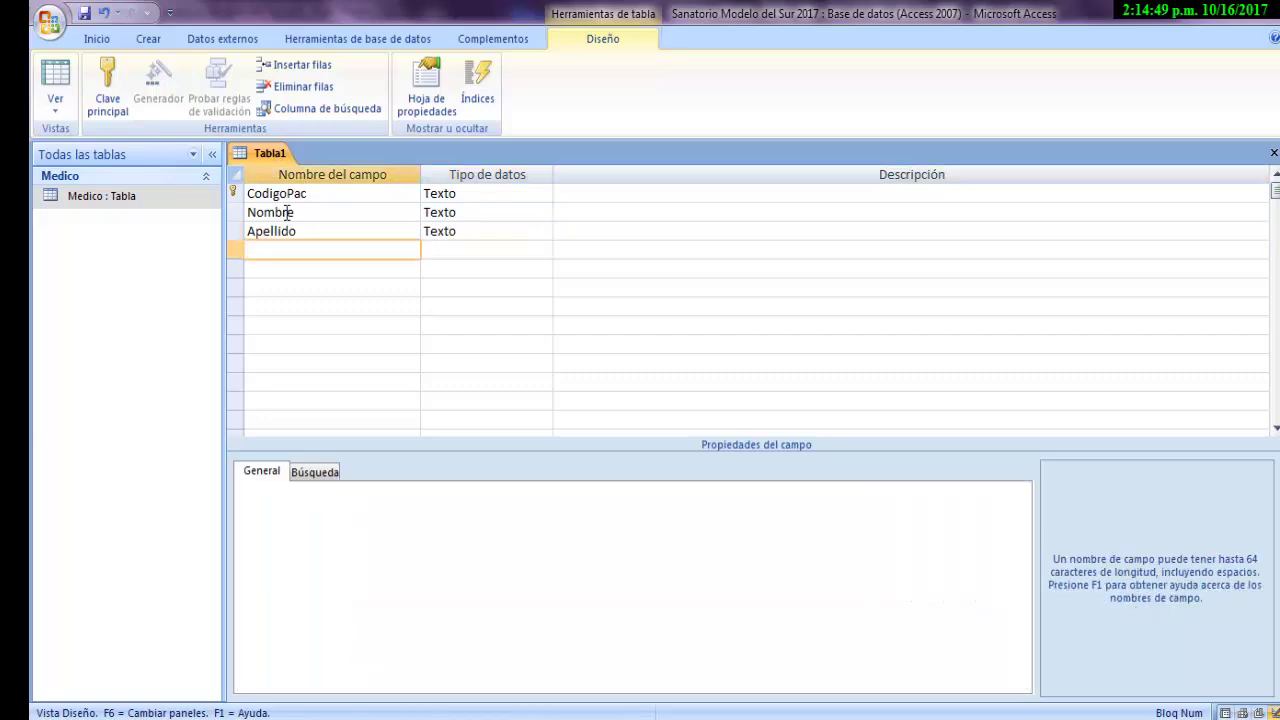
{"action": "type", "text": "DNI"}
{"action": "key", "text": "Return"}
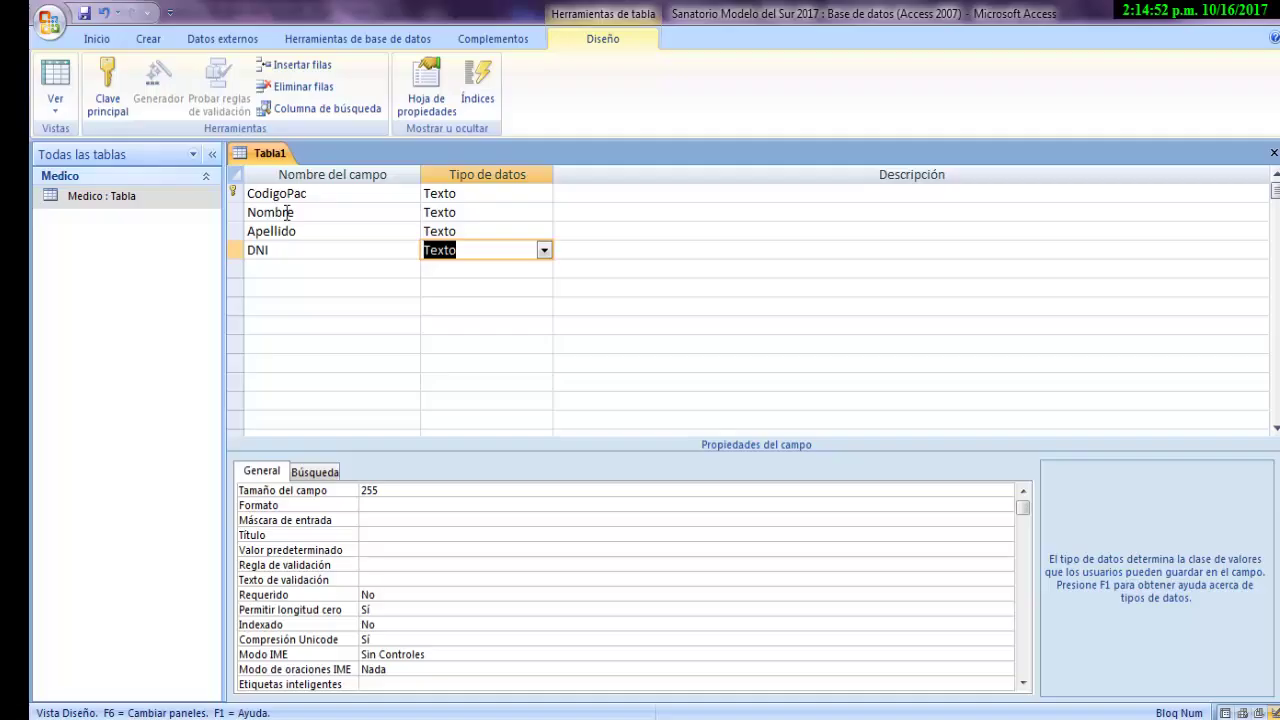
{"action": "key", "text": "Down"}
{"action": "key", "text": "Up"}
{"action": "left_click", "coordinate": [544, 251]}
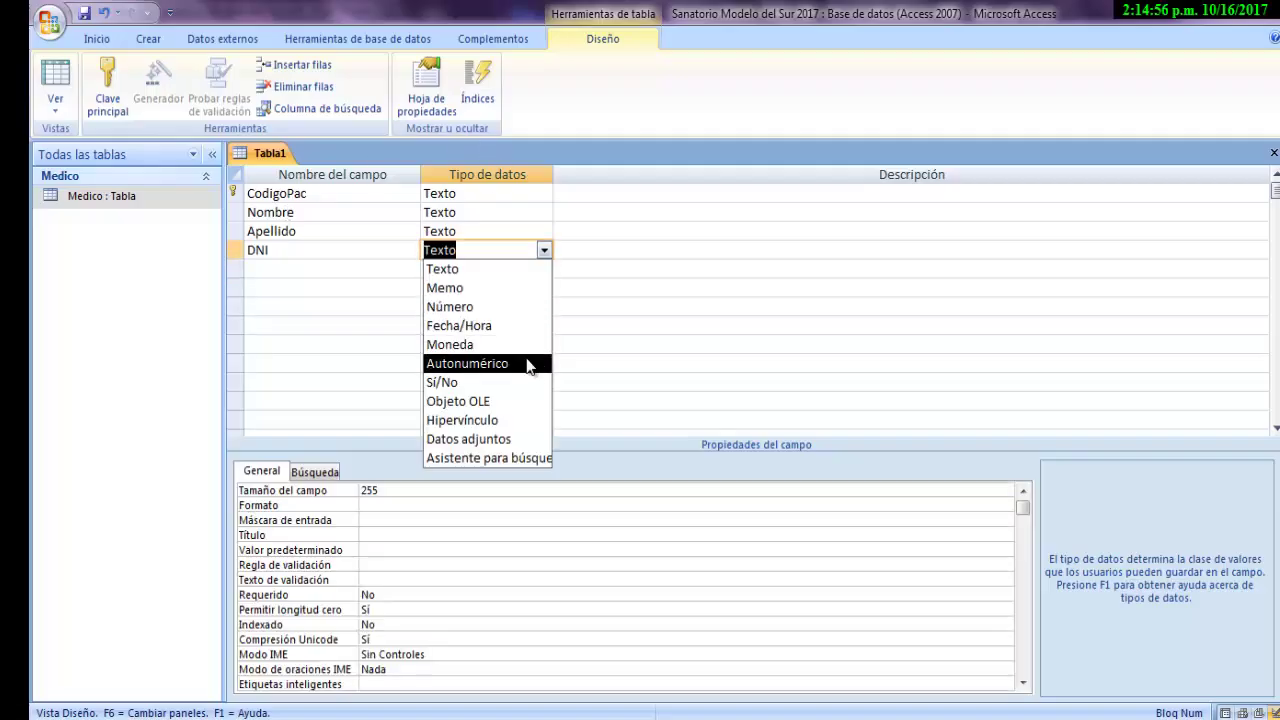
{"action": "left_click", "coordinate": [528, 310]}
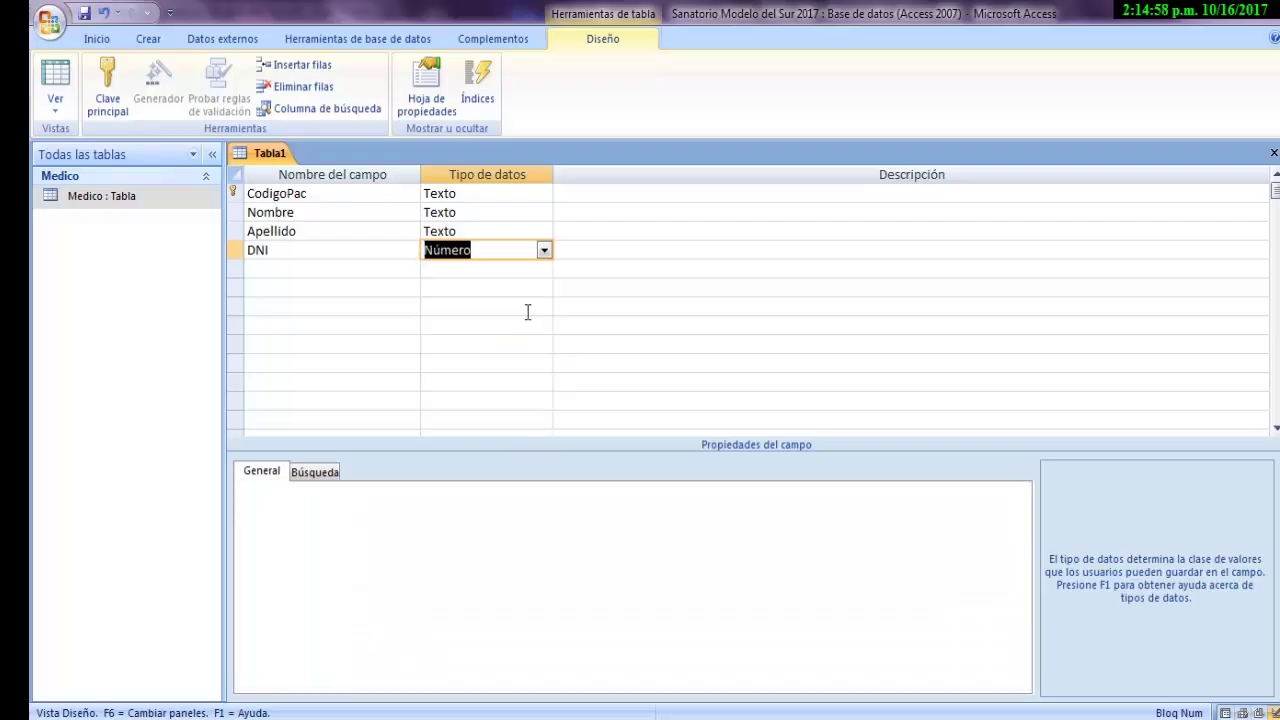
- Add a Telefono field with data type Número
{"action": "left_click", "coordinate": [361, 268]}
{"action": "type", "text": "T"}
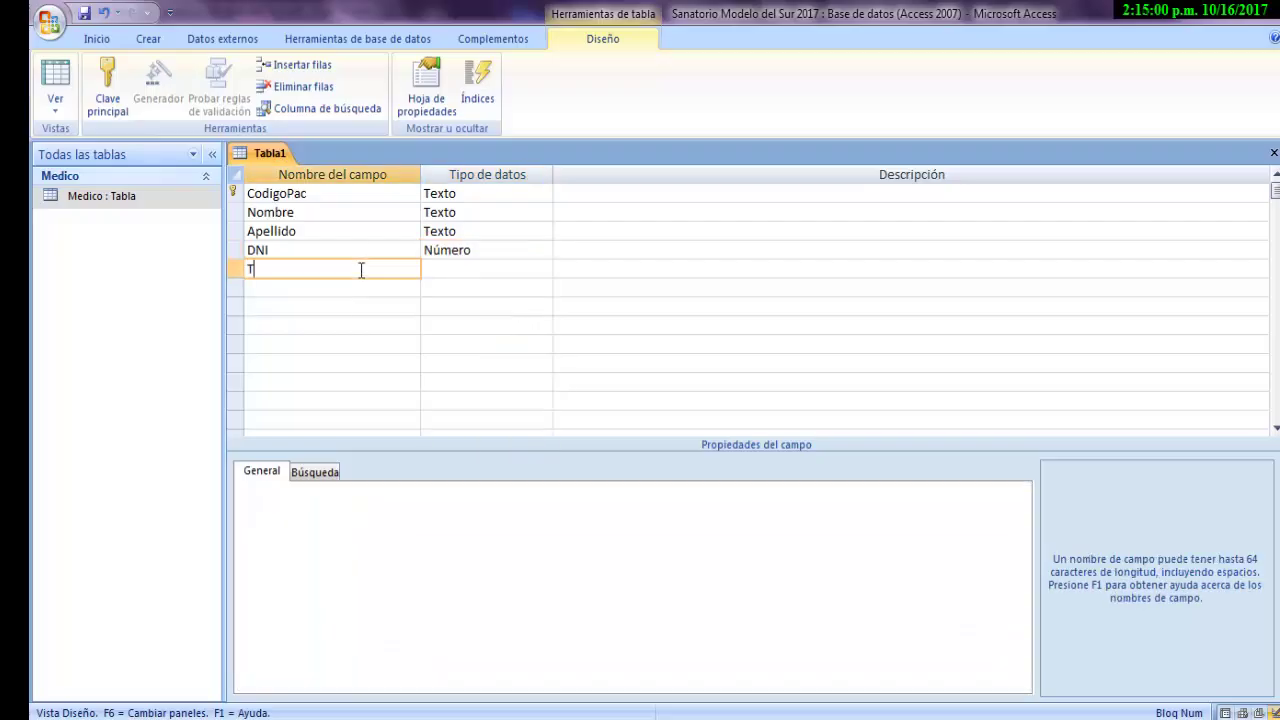
{"action": "type", "text": "elefono"}
{"action": "key", "text": "Tab"}
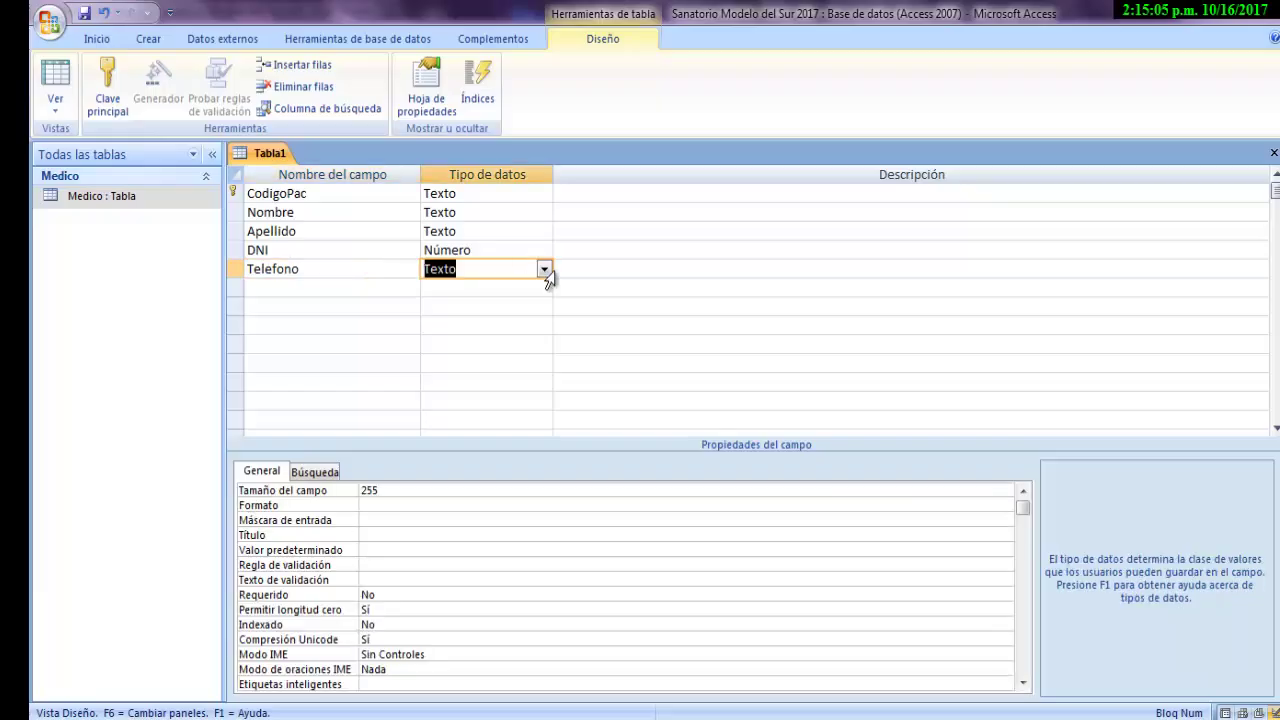
{"action": "left_click", "coordinate": [545, 270]}
{"action": "left_click", "coordinate": [520, 328]}
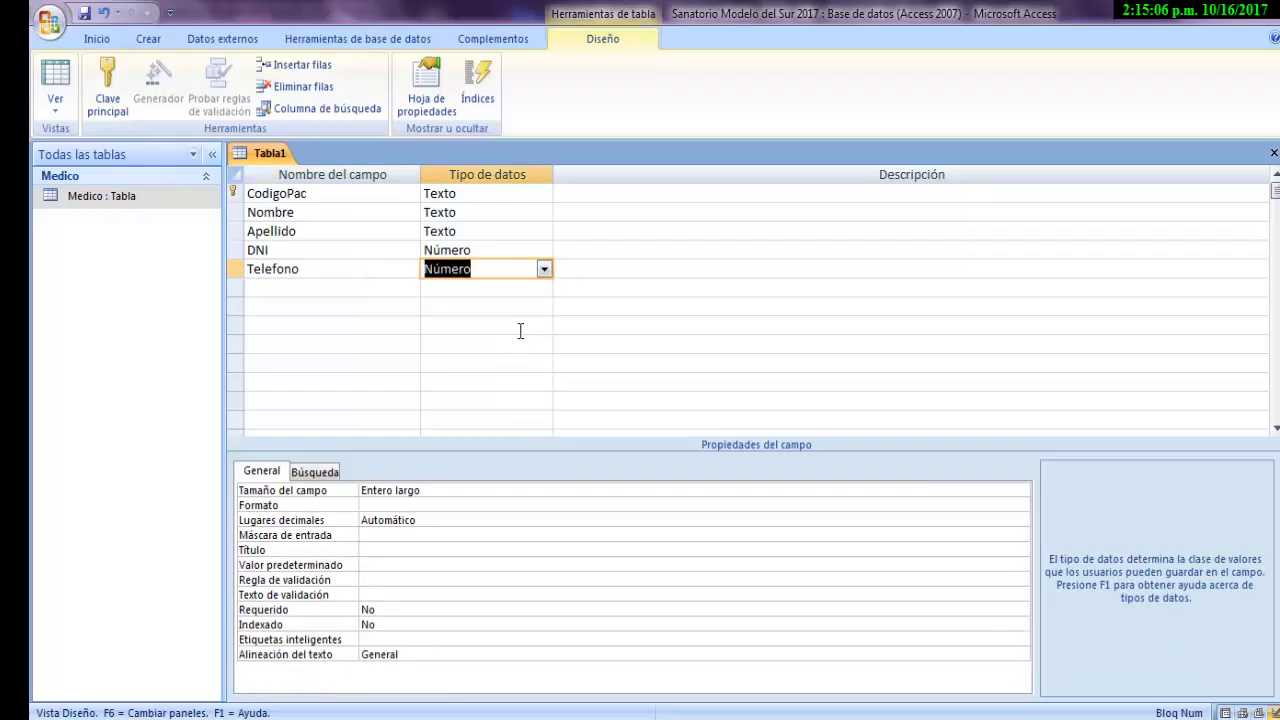
{"action": "left_click", "coordinate": [269, 156]}
- Save Tabla1 with the name Paciente
{"action": "right_click", "coordinate": [268, 156]}
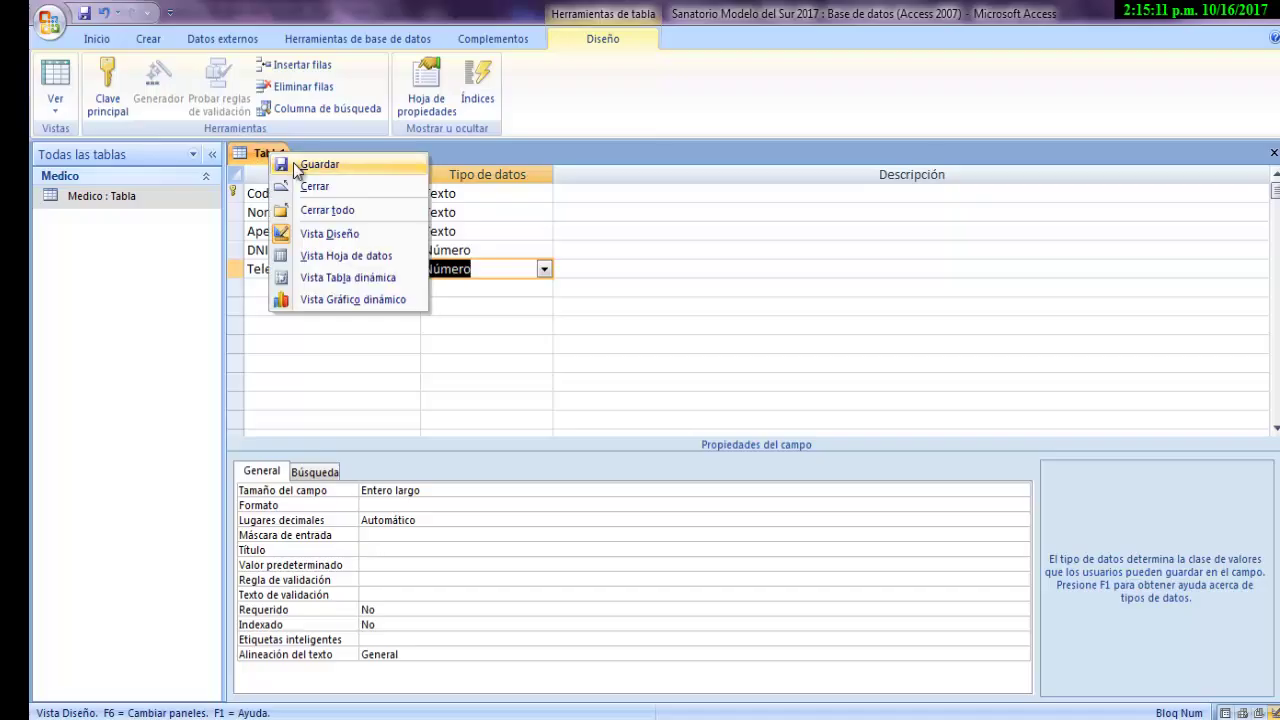
{"action": "left_click", "coordinate": [296, 167]}
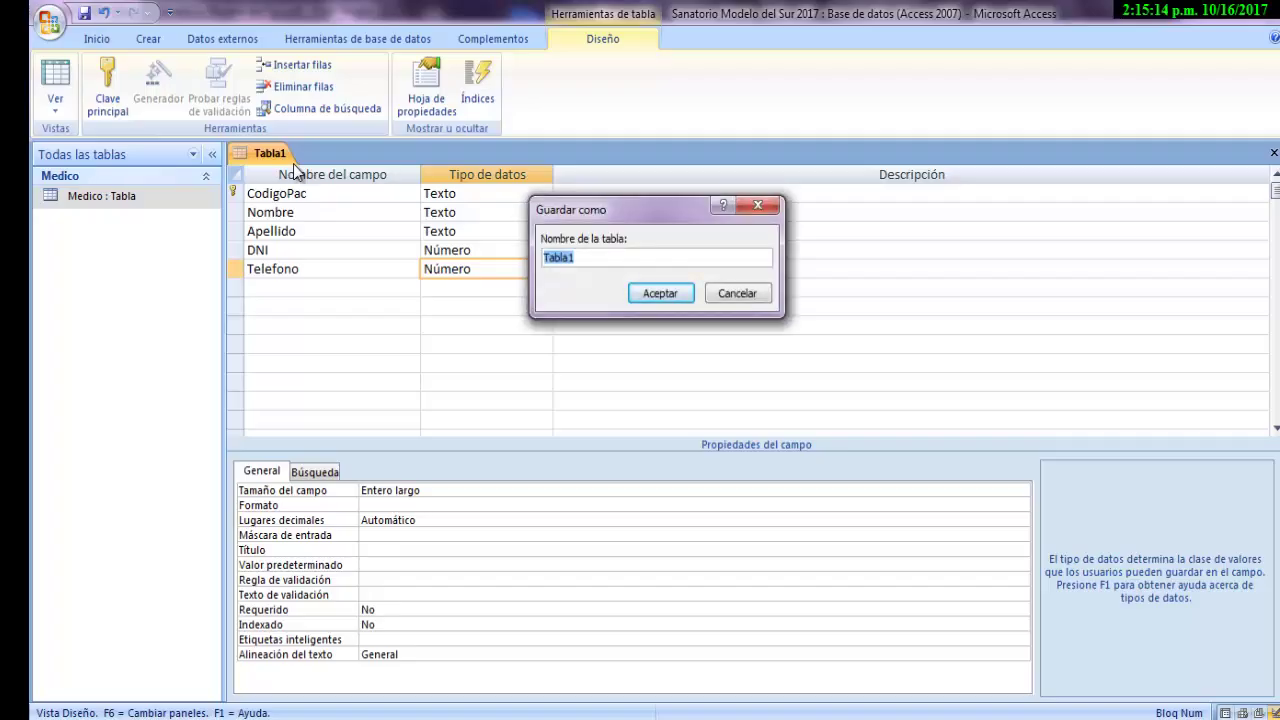
{"action": "type", "text": "Paciente"}
{"action": "left_click", "coordinate": [670, 296]}
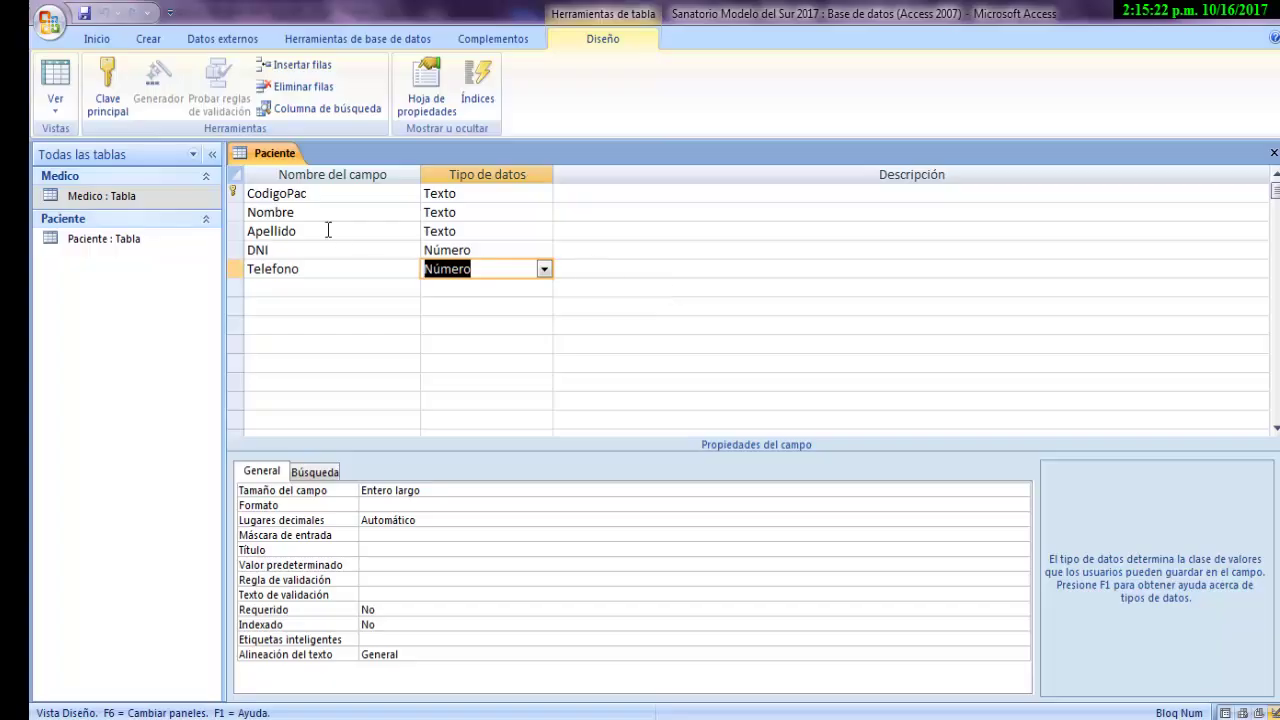
- Switch Paciente to Datasheet view and enter code PAC1 with the patient's first name
{"action": "right_click", "coordinate": [271, 152]}
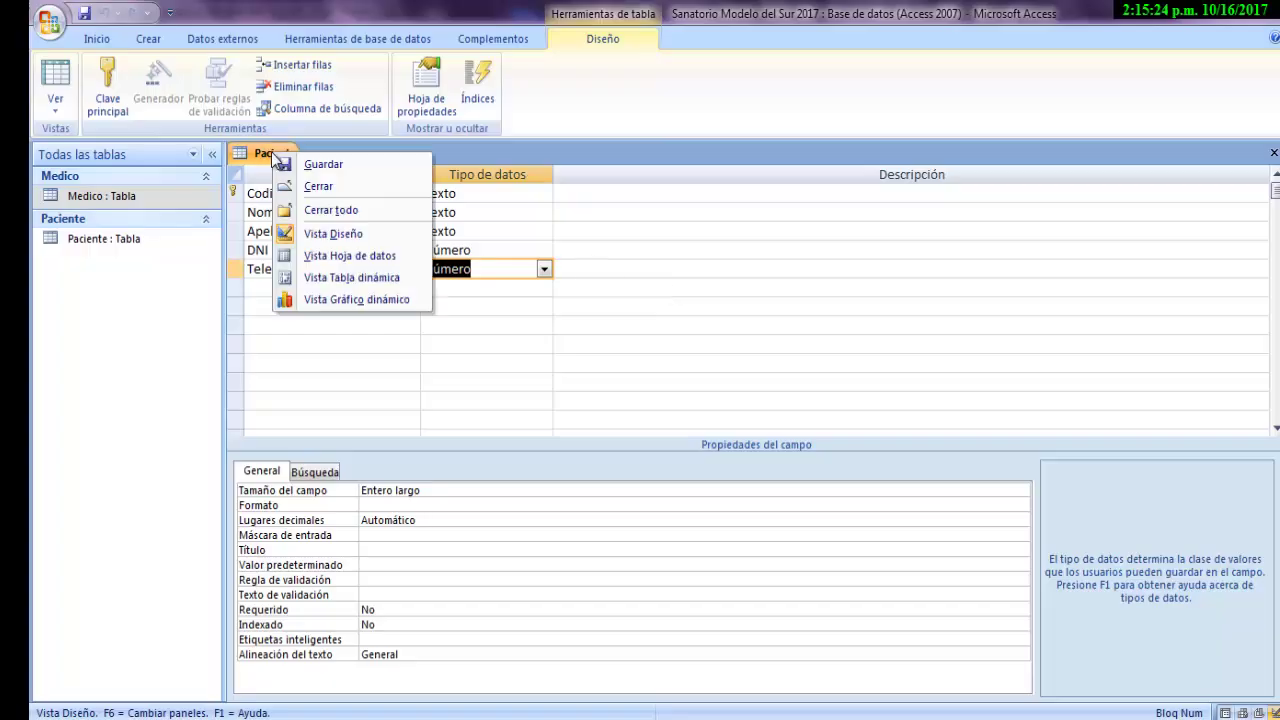
{"action": "left_click", "coordinate": [337, 259]}
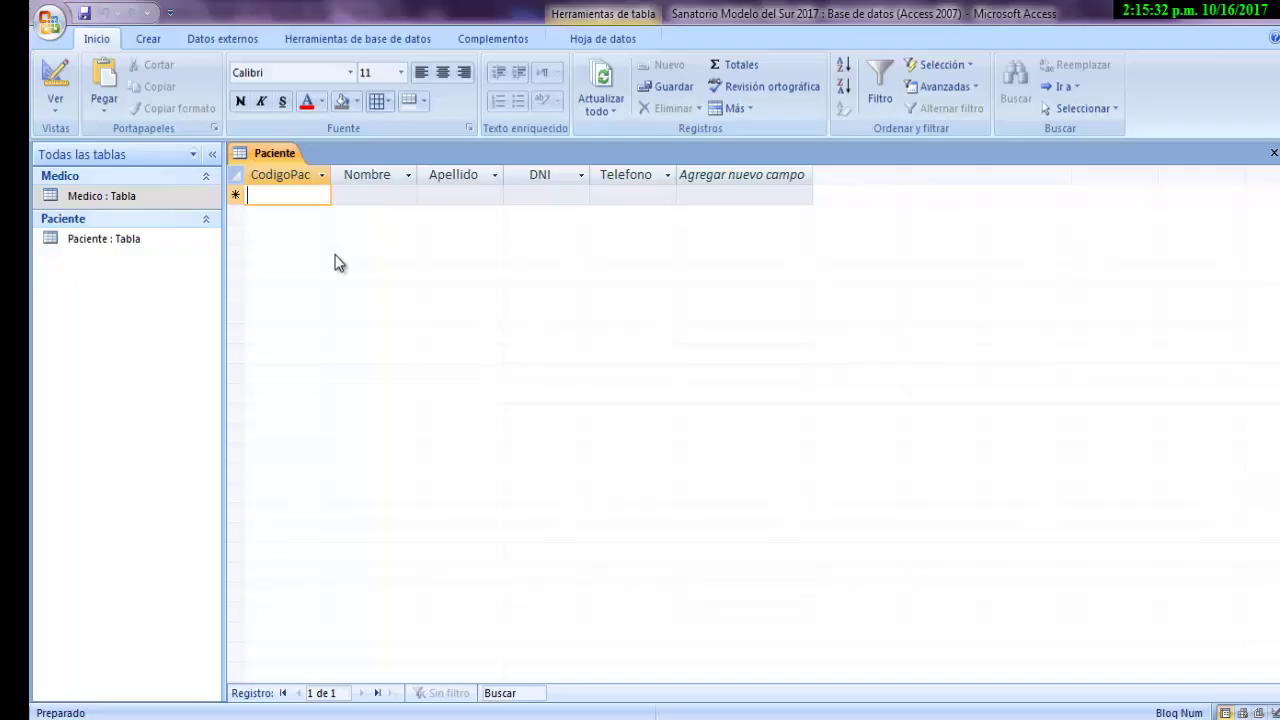
{"action": "type", "text": "Pac"}
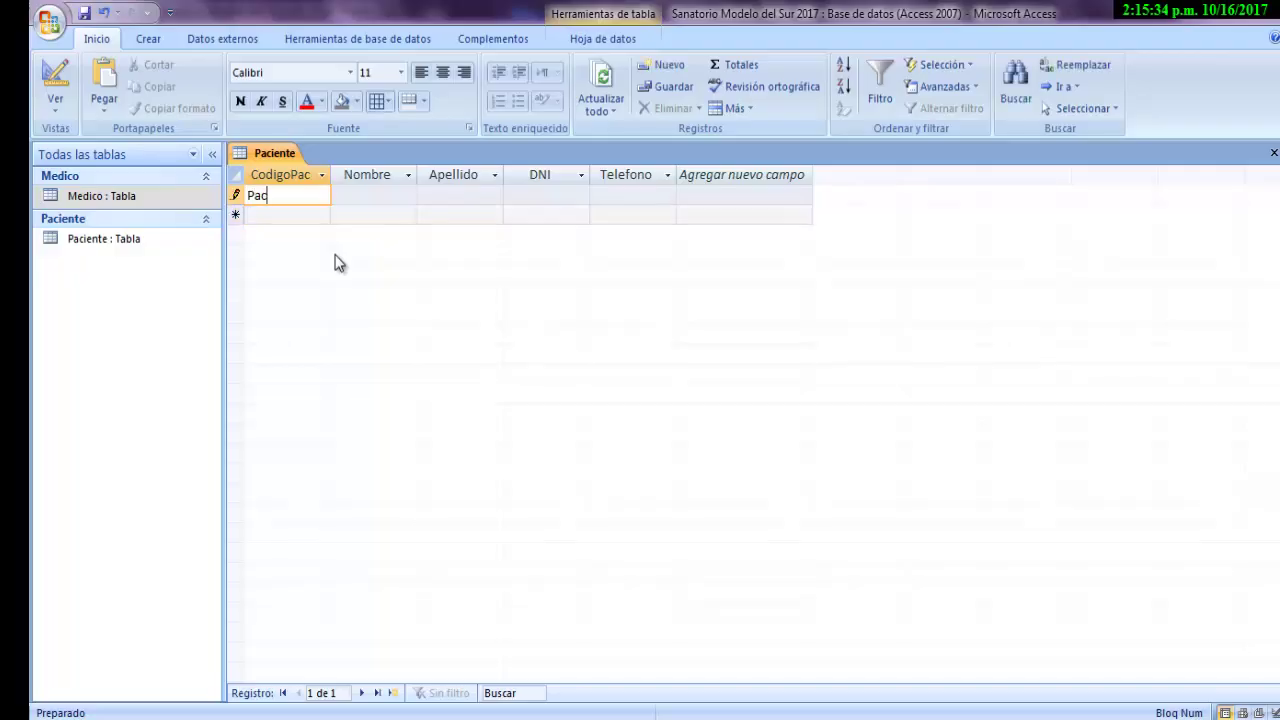
{"action": "type", "text": "1"}
{"action": "key", "text": "Tab"}
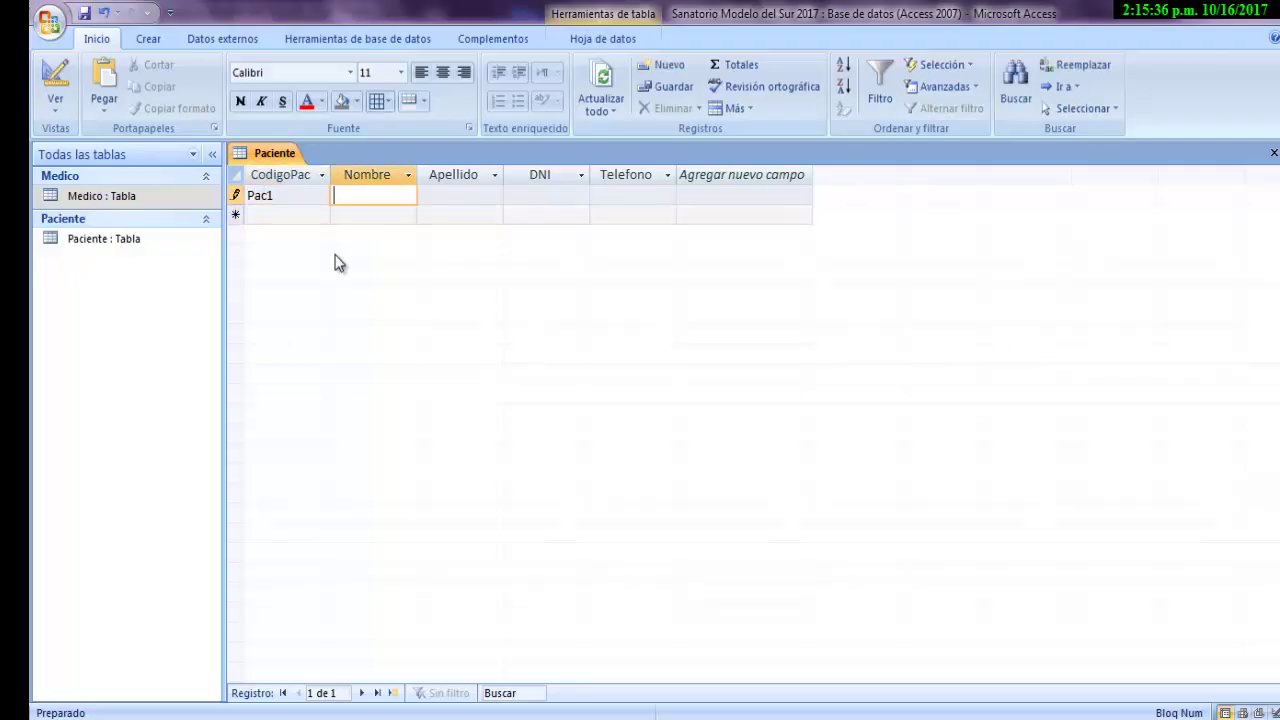
{"action": "left_click", "coordinate": [285, 195]}
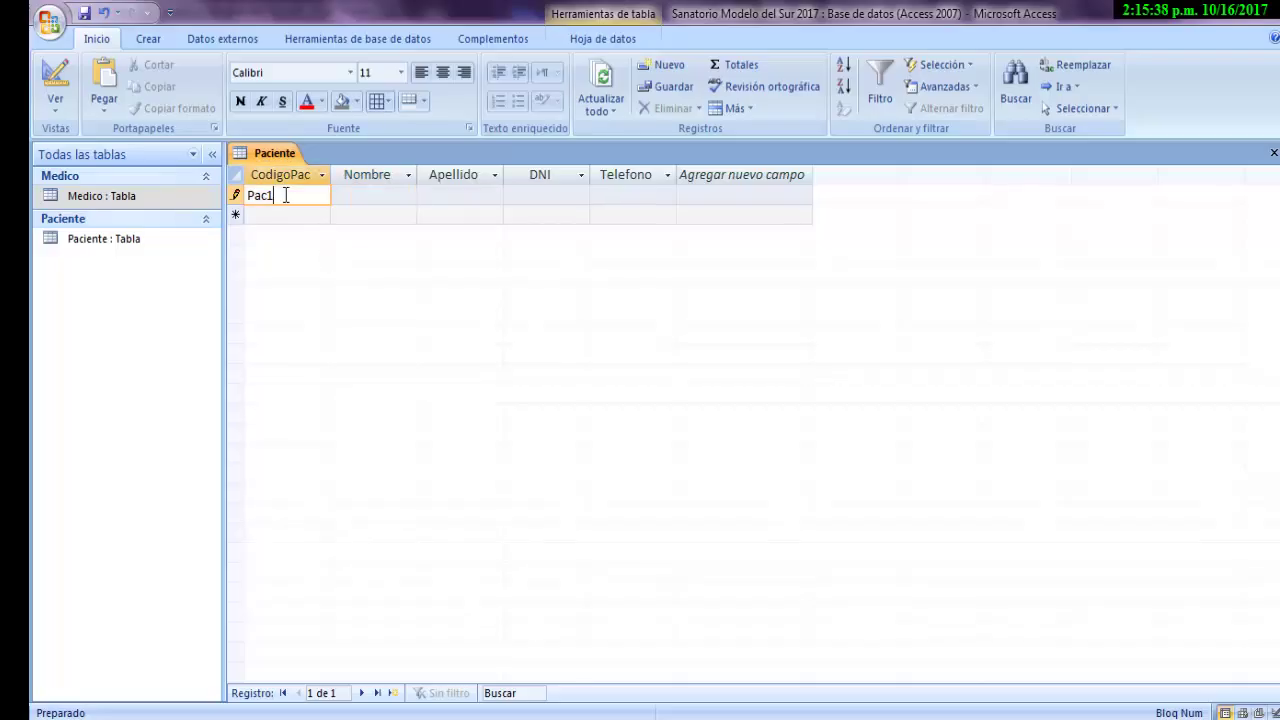
{"action": "key", "text": "BackSpace"}
{"action": "key", "text": "BackSpace"}
{"action": "key", "text": "BackSpace"}
{"action": "key", "text": "BackSpace"}
{"action": "type", "text": "PAC1"}
{"action": "key", "text": "Tab"}
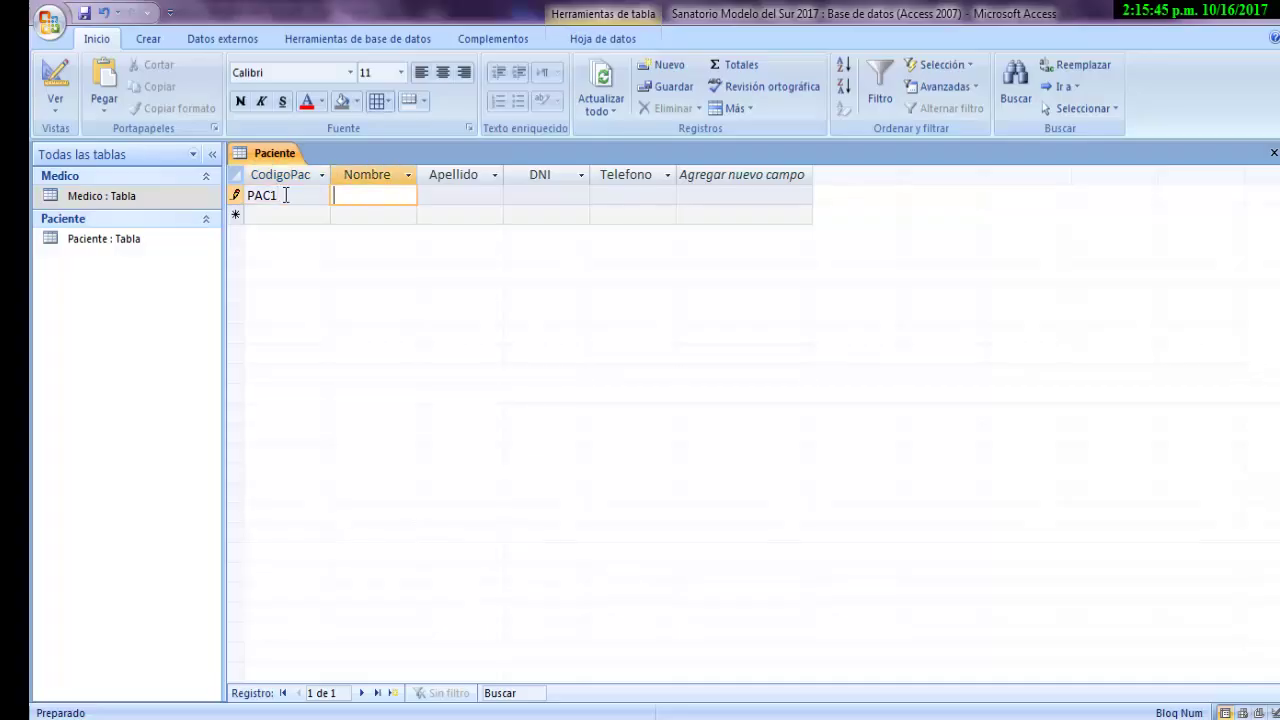
{"action": "type", "text": "Belen"}
{"action": "left_click", "coordinate": [717, 196]}
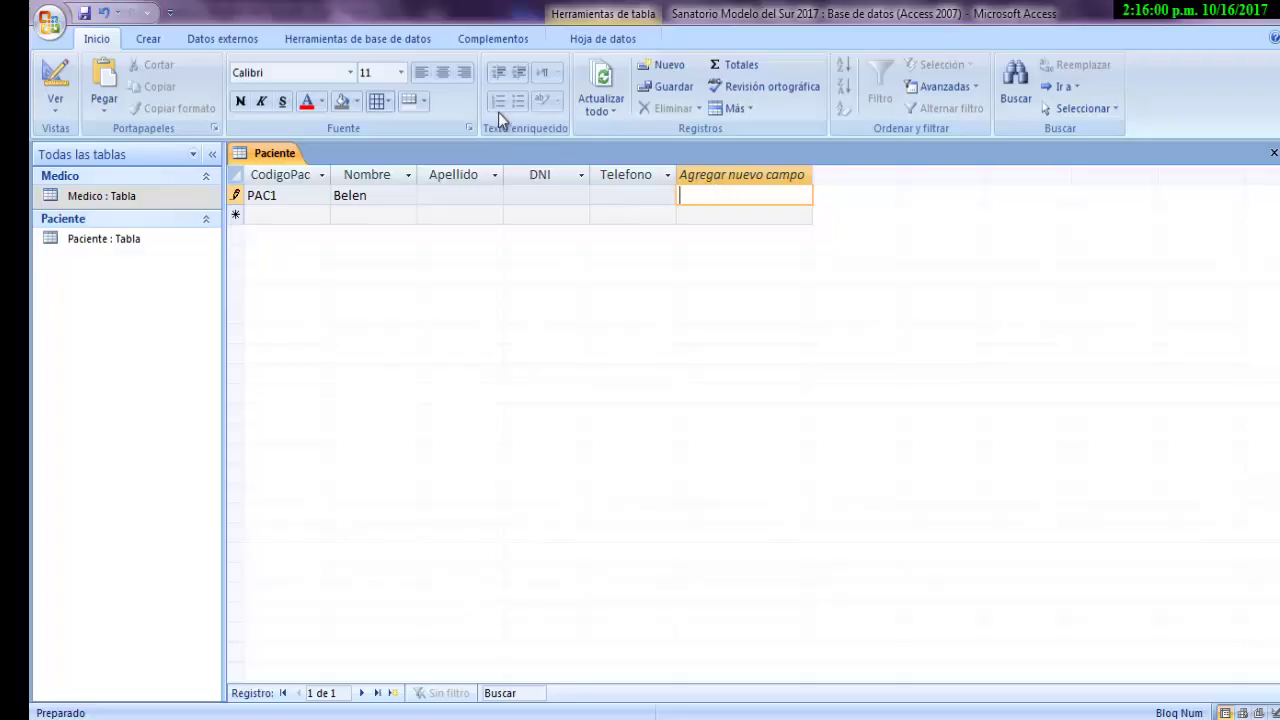
{"action": "right_click", "coordinate": [293, 162]}
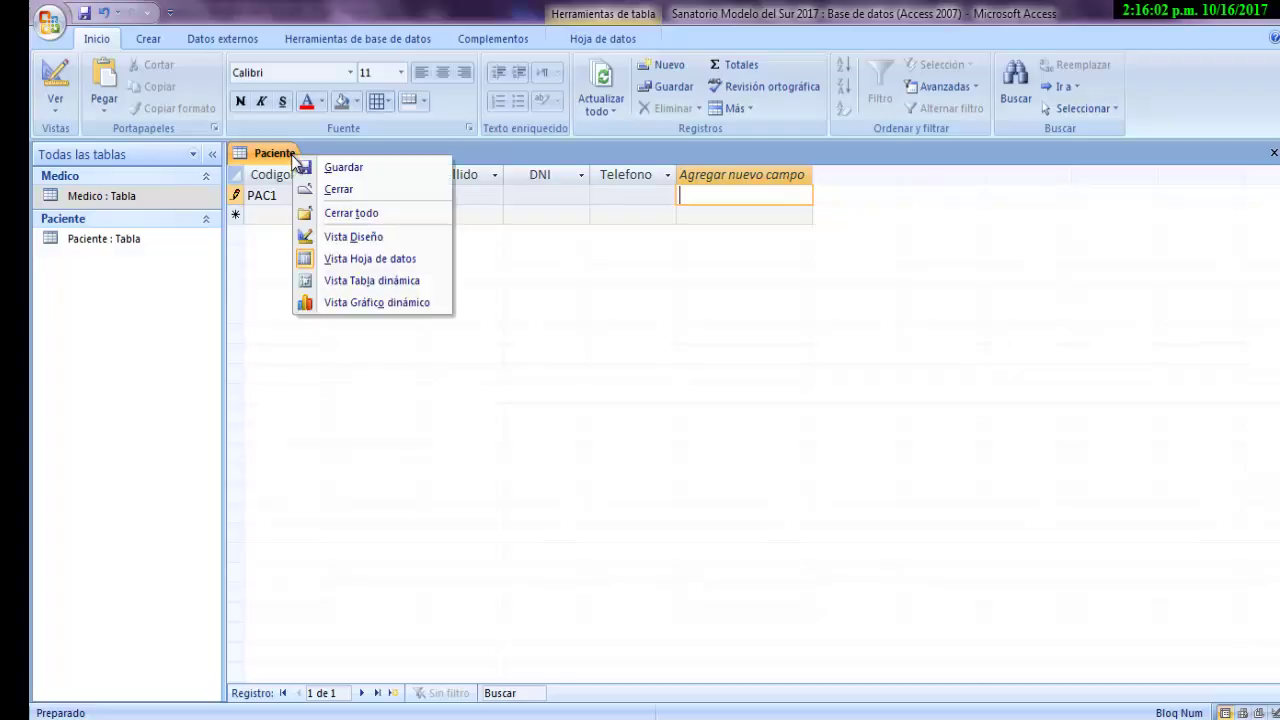